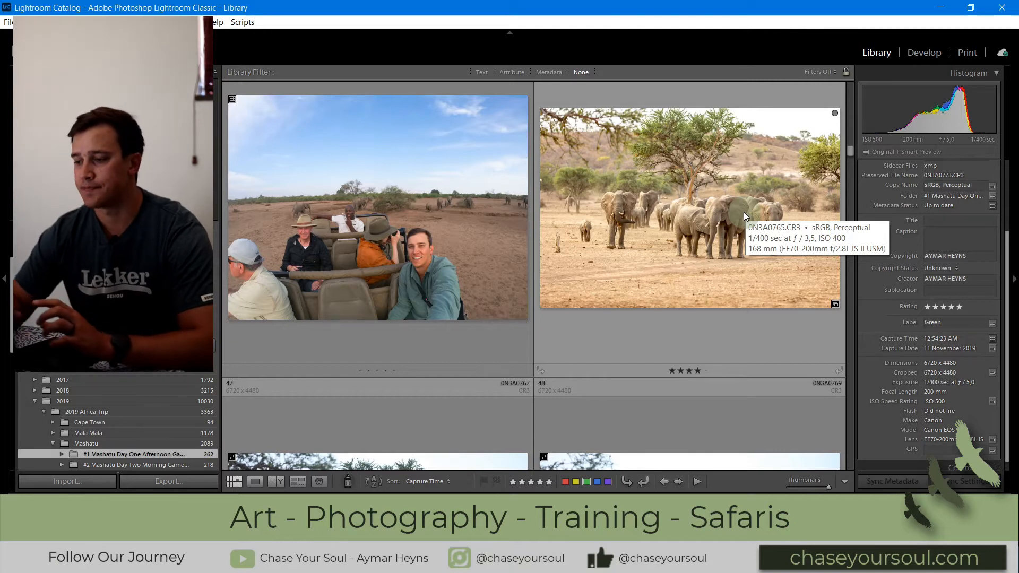
# Open the elephant herd photo 0N3A0765 at full size and examine the small calf and the background up close
pyautogui.doubleClick(743, 211)
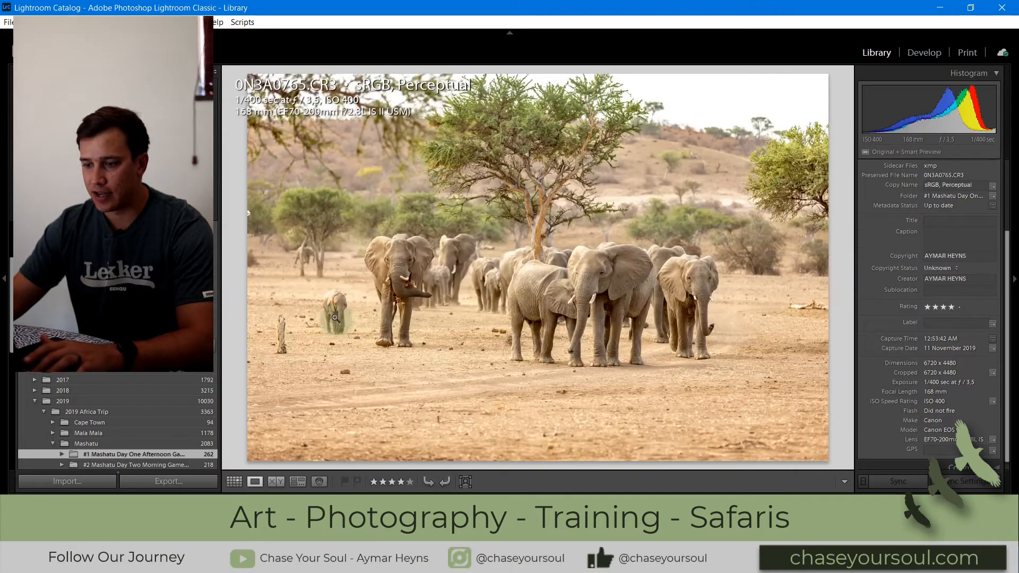
pyautogui.click(343, 318)
pyautogui.moveTo(346, 314); pyautogui.dragTo(748, 260)
pyautogui.hotkey('ctrl', '-')
pyautogui.hotkey('ctrl', '-')
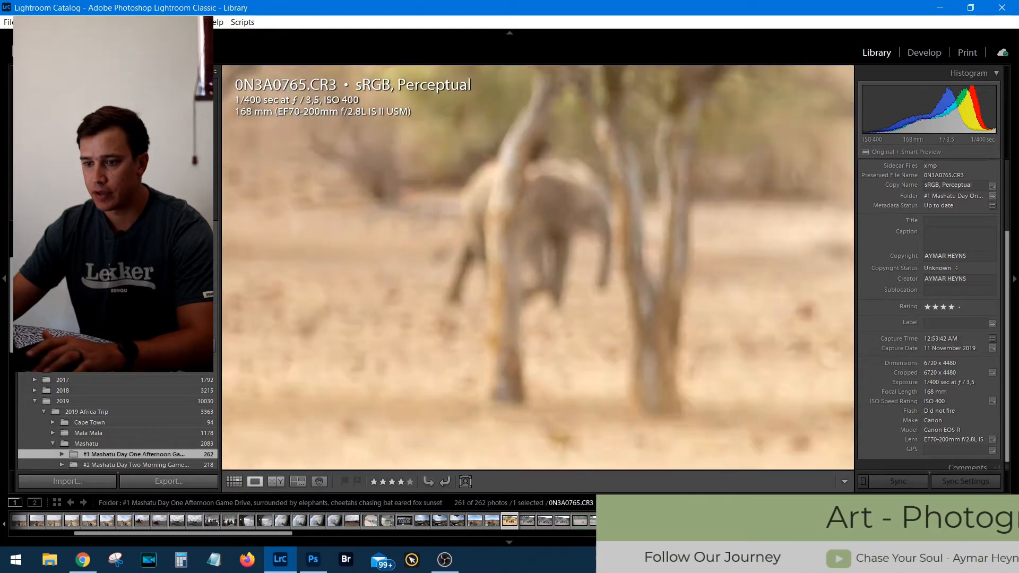
pyautogui.moveTo(448, 295); pyautogui.dragTo(451, 96)
pyautogui.moveTo(609, 287); pyautogui.dragTo(509, 173)
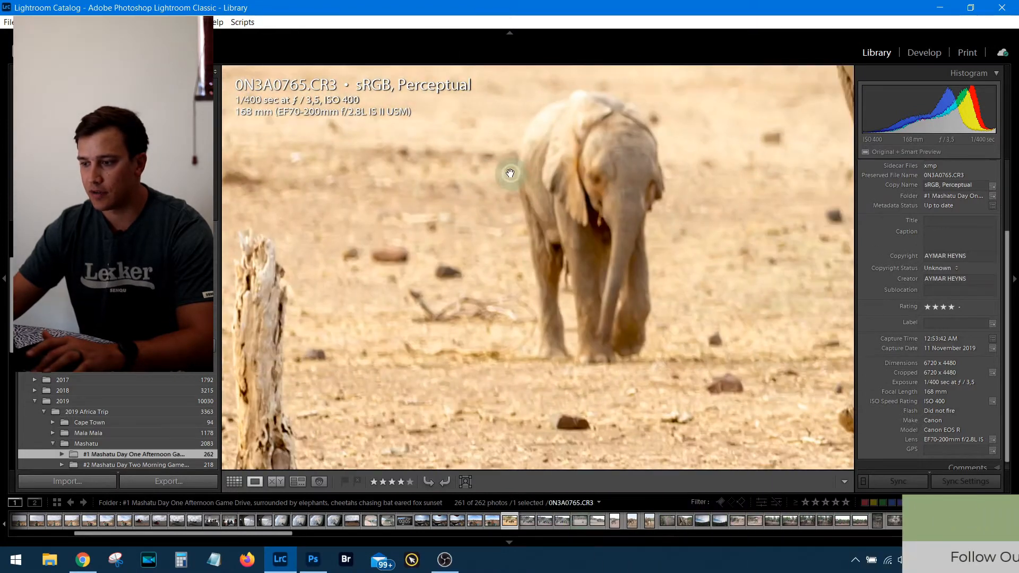
pyautogui.click(582, 260)
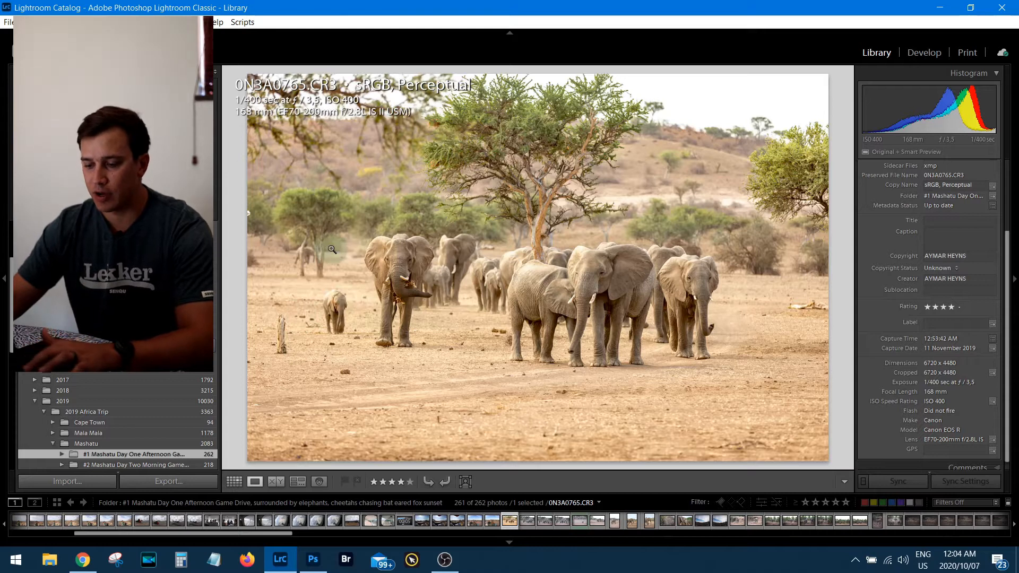
# Return to the grid, open the lone elephant calf photo 0N3A0773 at full size and examine the blurred background elephants up close
pyautogui.press('g')
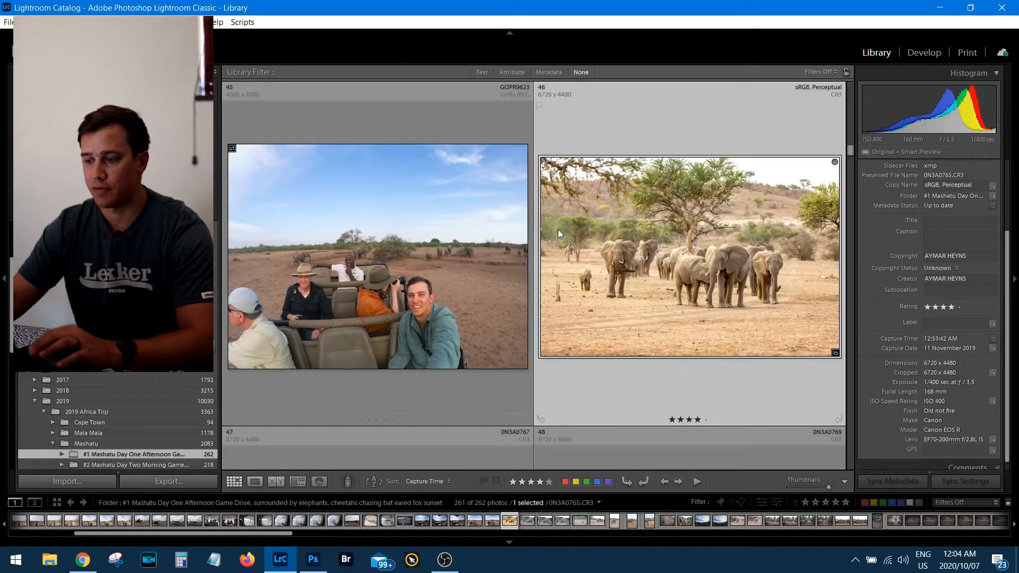
pyautogui.scroll(-2, 558, 230)
pyautogui.scroll(-4, 431, 339)
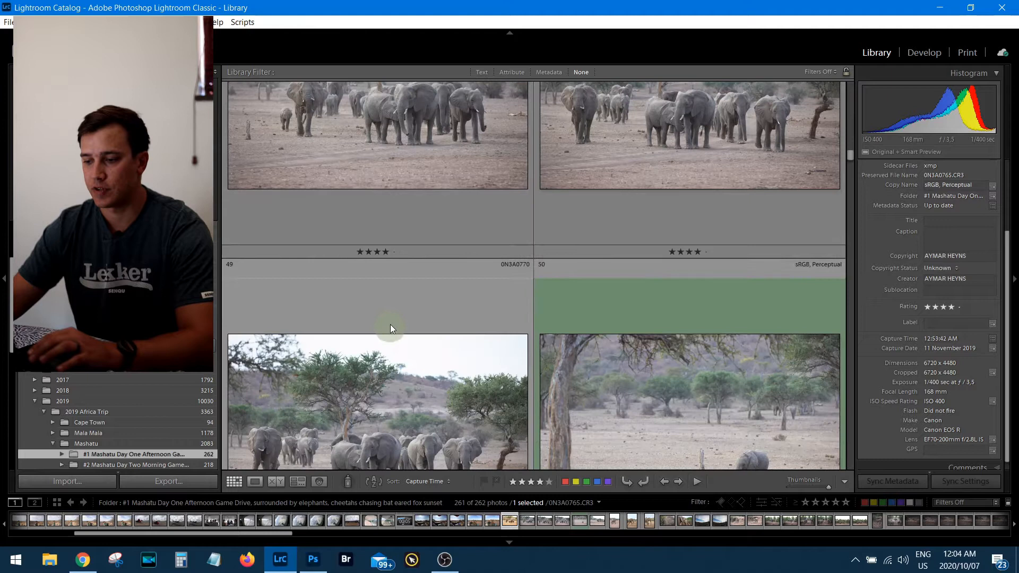
pyautogui.click(664, 266)
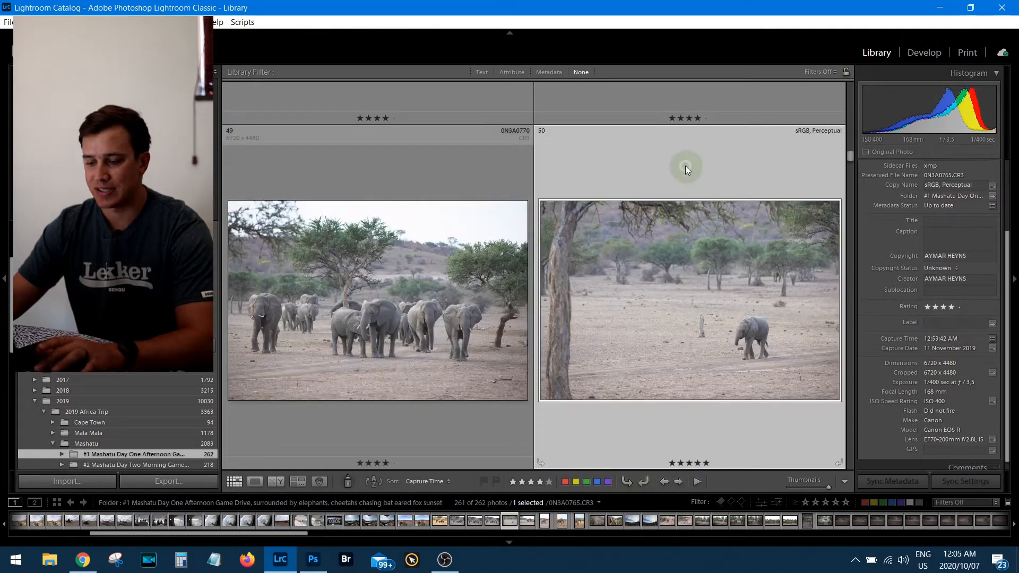
pyautogui.press('e')
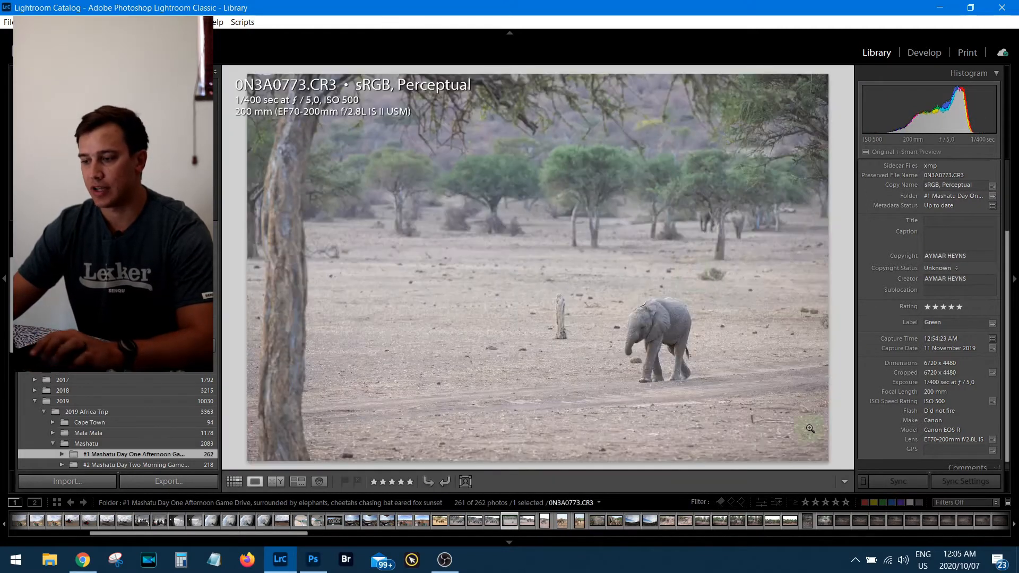
pyautogui.moveTo(739, 221); pyautogui.dragTo(620, 232)
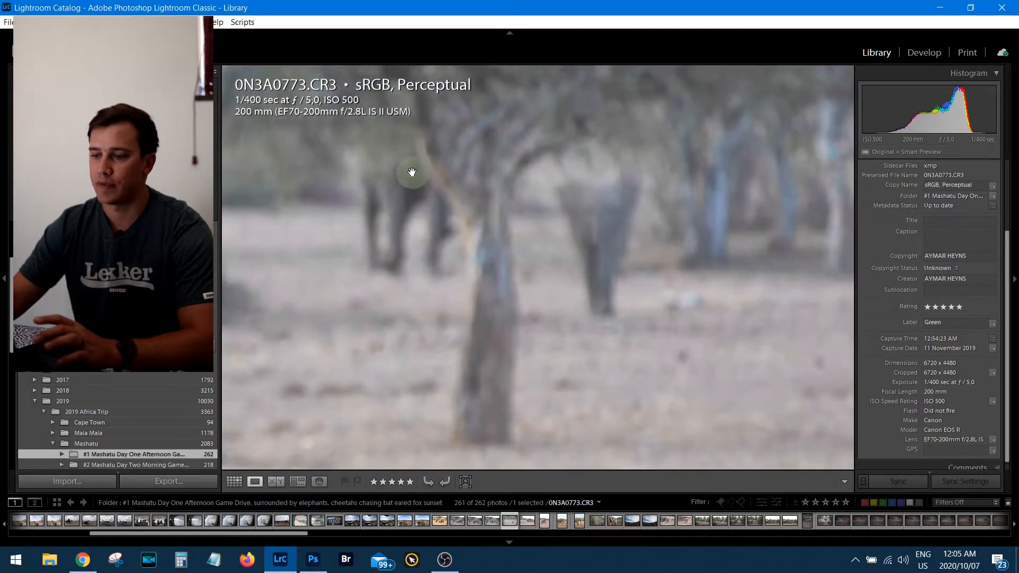
pyautogui.click(632, 280)
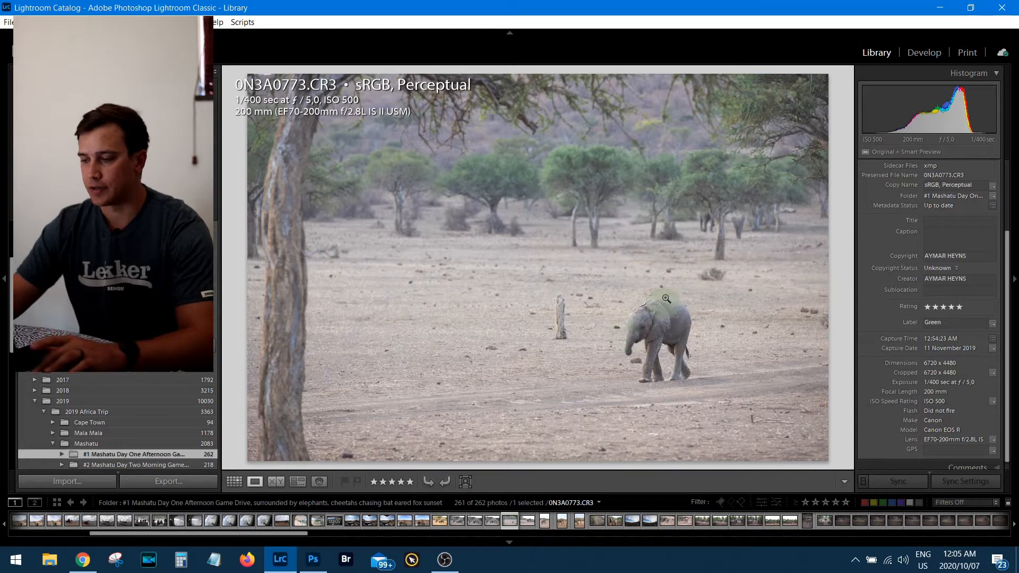
# Switch the calf photo to Develop, enable Profile Corrections with Remove Chromatic Aberration on, and open the Basic adjustments
pyautogui.press('d')
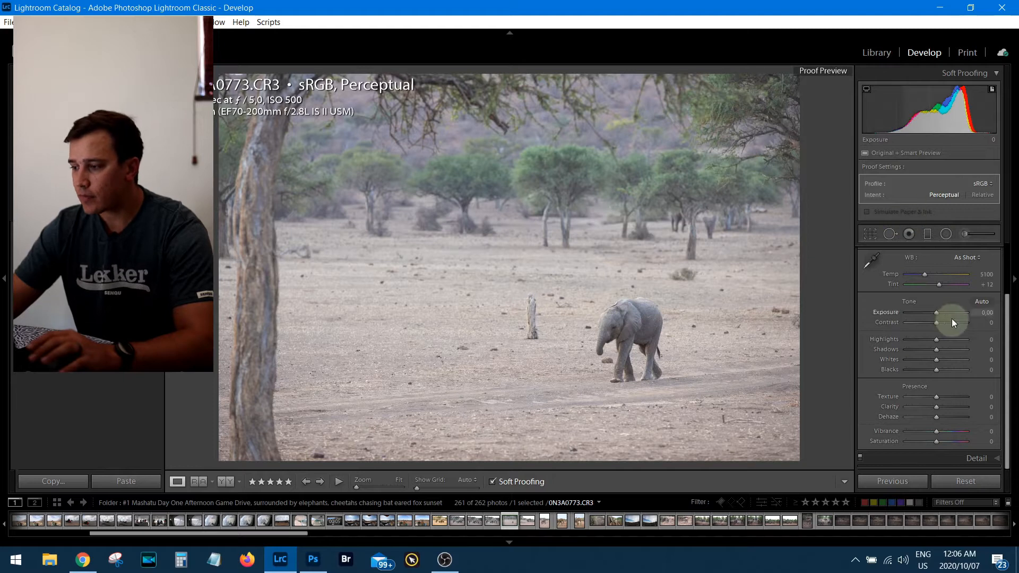
pyautogui.scroll(3, 958, 315)
pyautogui.click(994, 270)
pyautogui.click(977, 254)
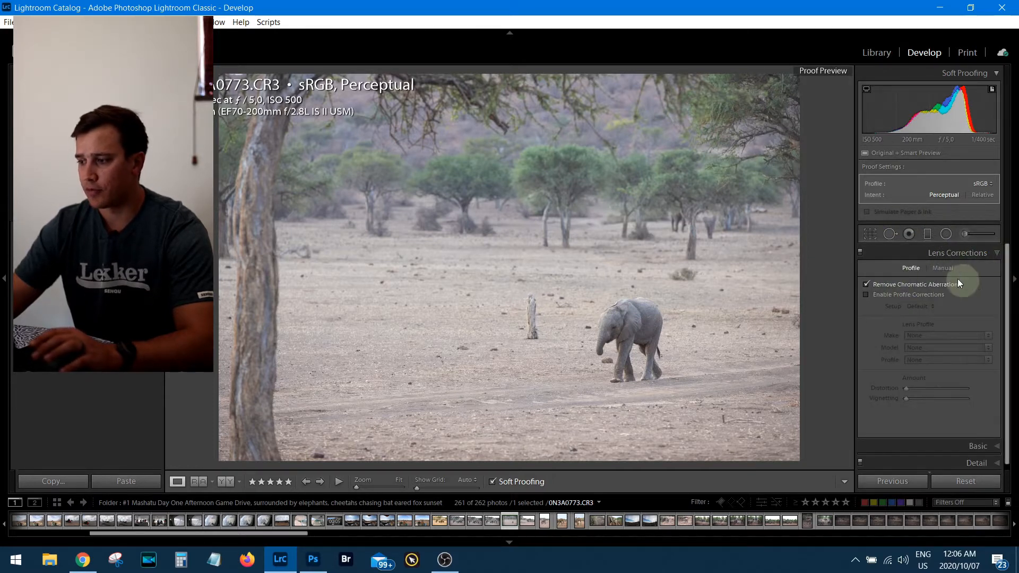
pyautogui.click(876, 285)
pyautogui.click(881, 295)
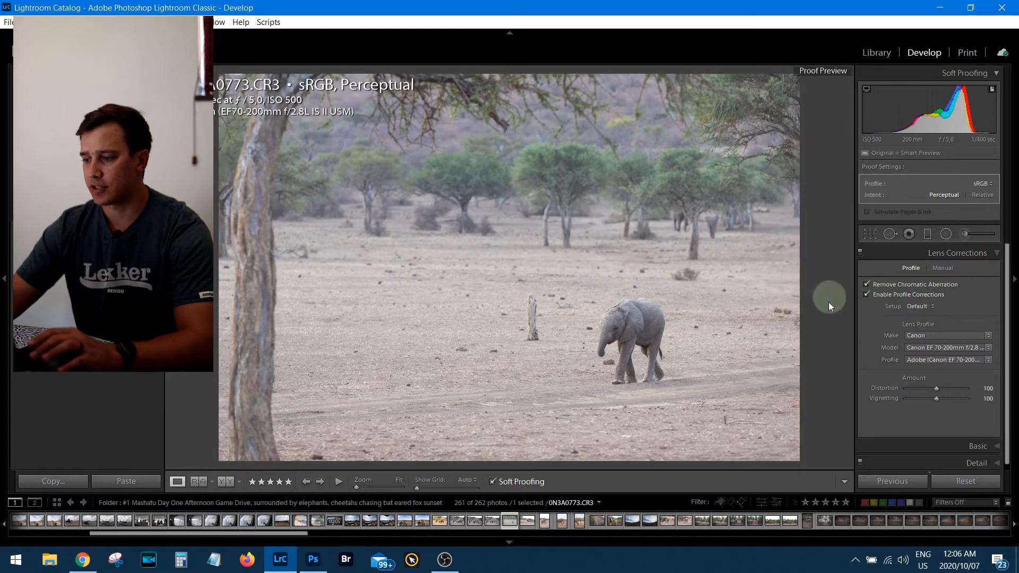
pyautogui.click(992, 253)
pyautogui.click(978, 269)
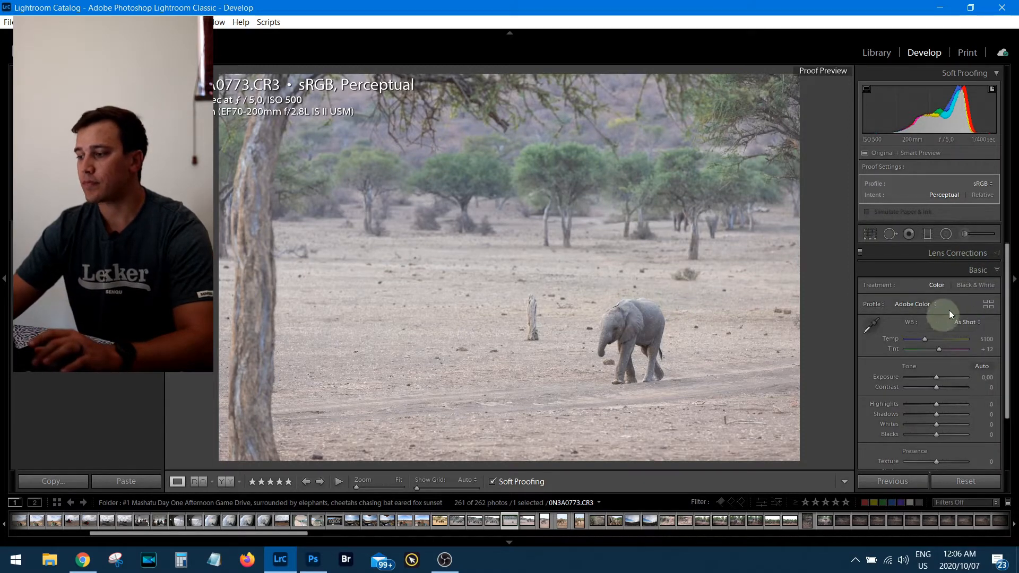
# Try a white balance sampled from the calf's ear, then restore Temp to 5100 and Tint to +12
pyautogui.scroll(-1, 949, 305)
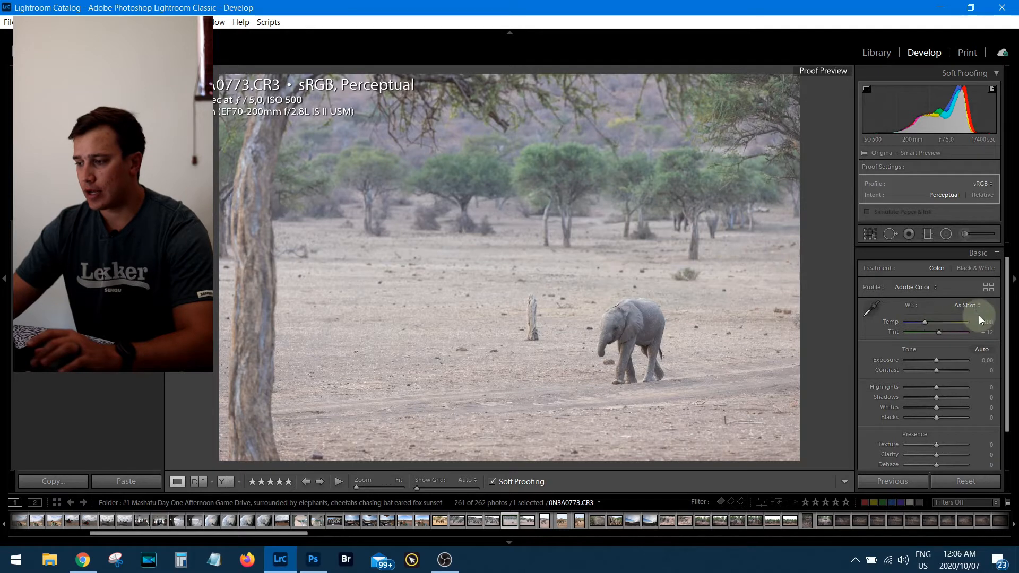
pyautogui.click(619, 333)
pyautogui.click(871, 307)
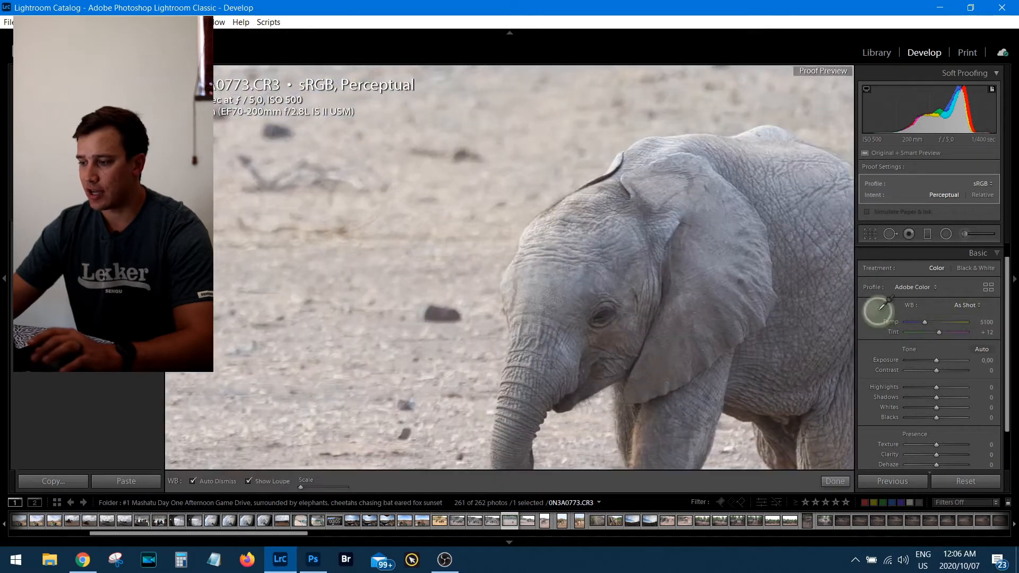
pyautogui.click(692, 263)
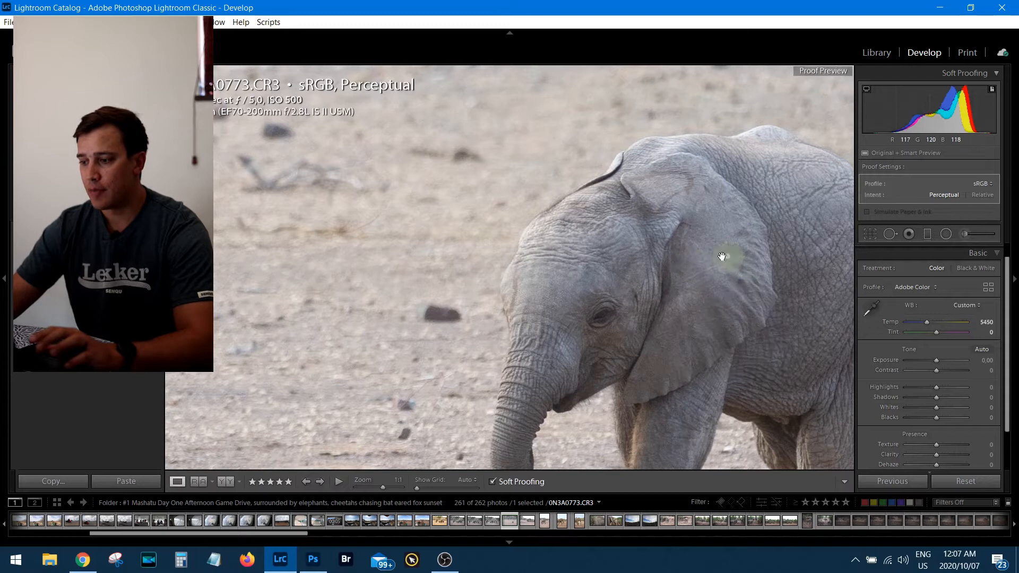
pyautogui.click(712, 297)
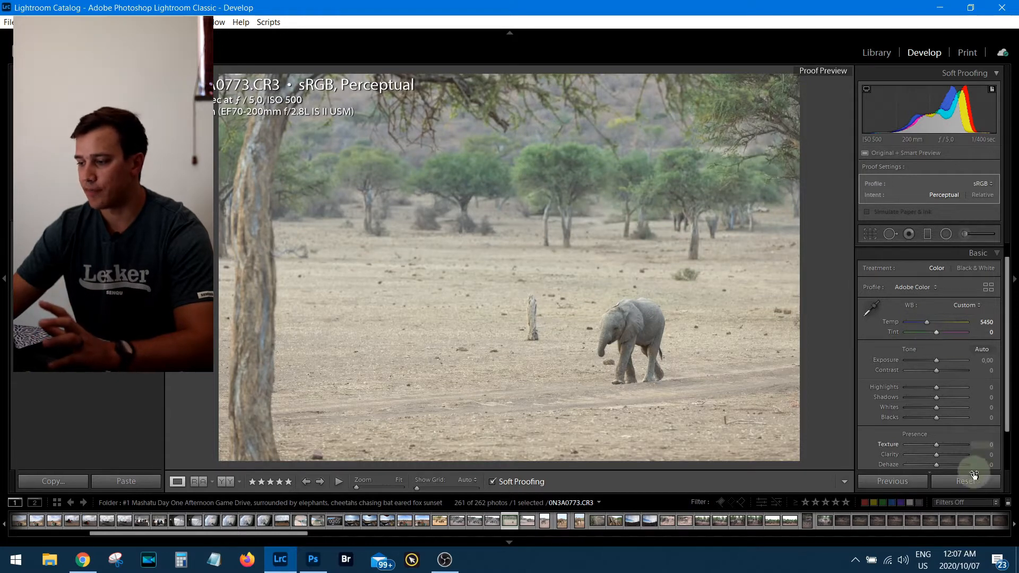
pyautogui.moveTo(935, 333); pyautogui.dragTo(927, 321)
# Set the calf photo's white balance to the Cloudy preset
pyautogui.click(971, 304)
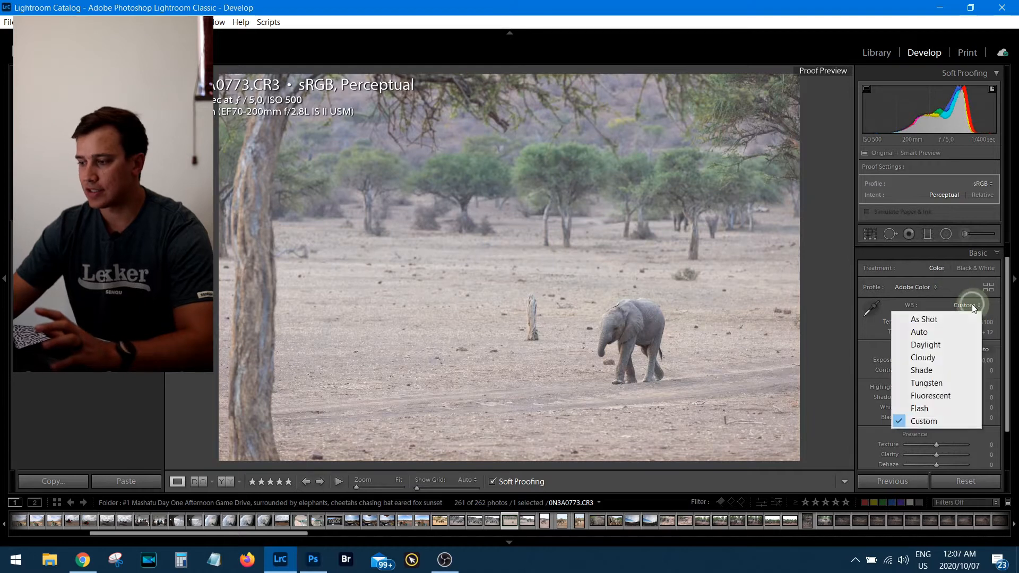
pyautogui.click(933, 356)
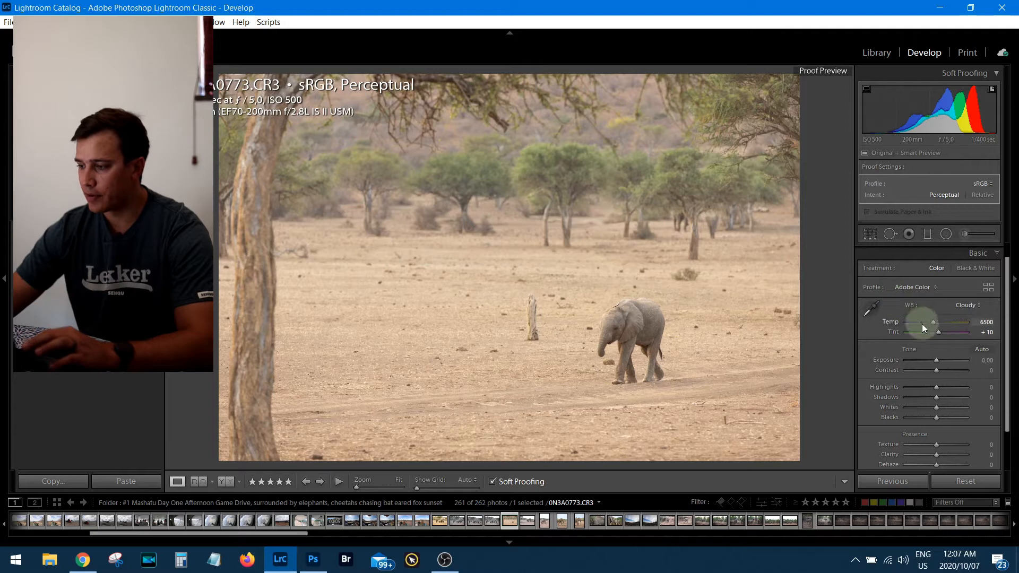
# Try strongly darker and brighter Exposure values down to −5.00 to compare the histogram, and reset Exposure to 0
pyautogui.scroll(-1, 922, 325)
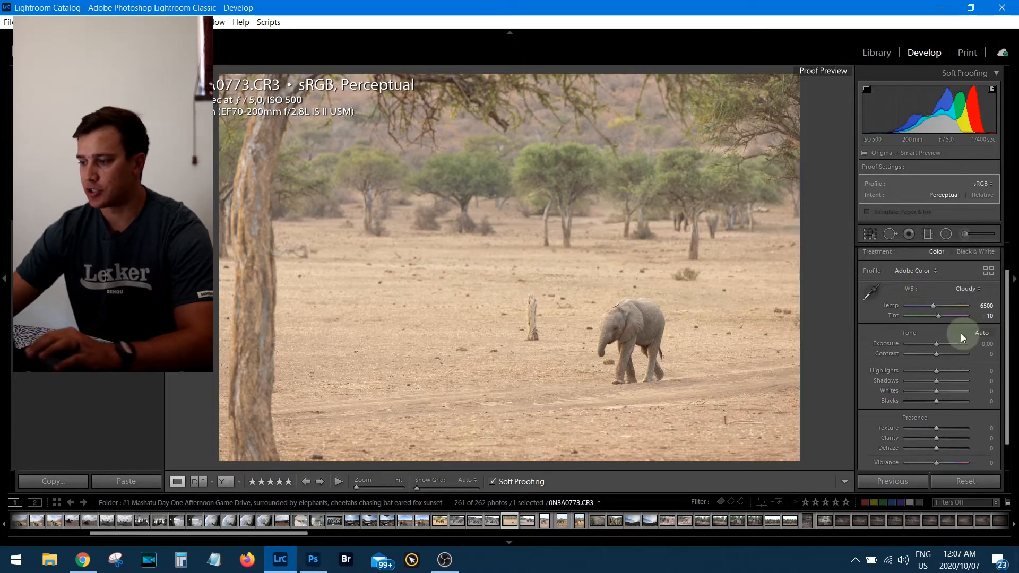
pyautogui.moveTo(938, 344)
pyautogui.mouseDown()
pyautogui.moveTo(909, 349)
pyautogui.moveTo(960, 342)
pyautogui.moveTo(922, 343)
pyautogui.mouseUp()
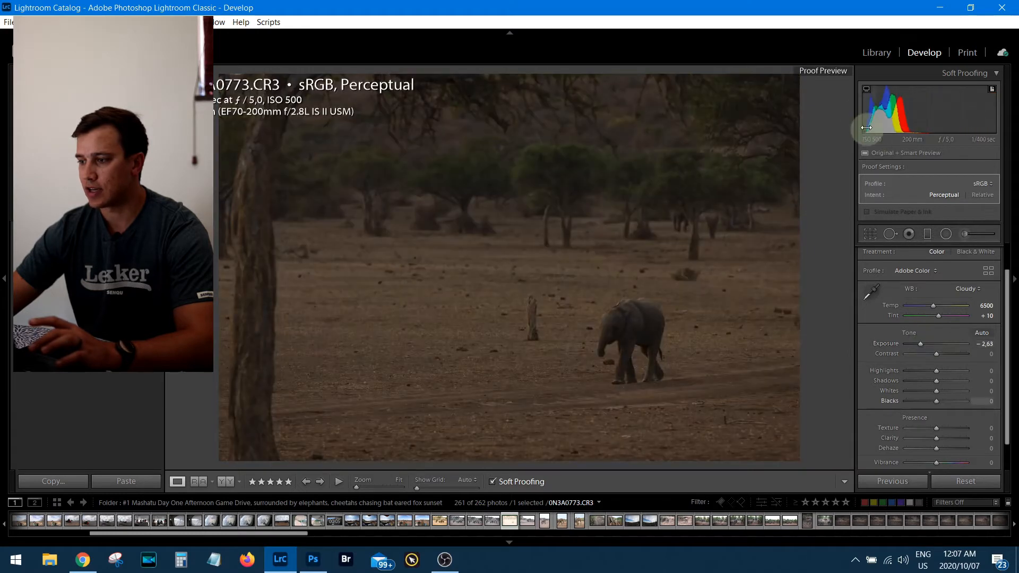
pyautogui.doubleClick(923, 345)
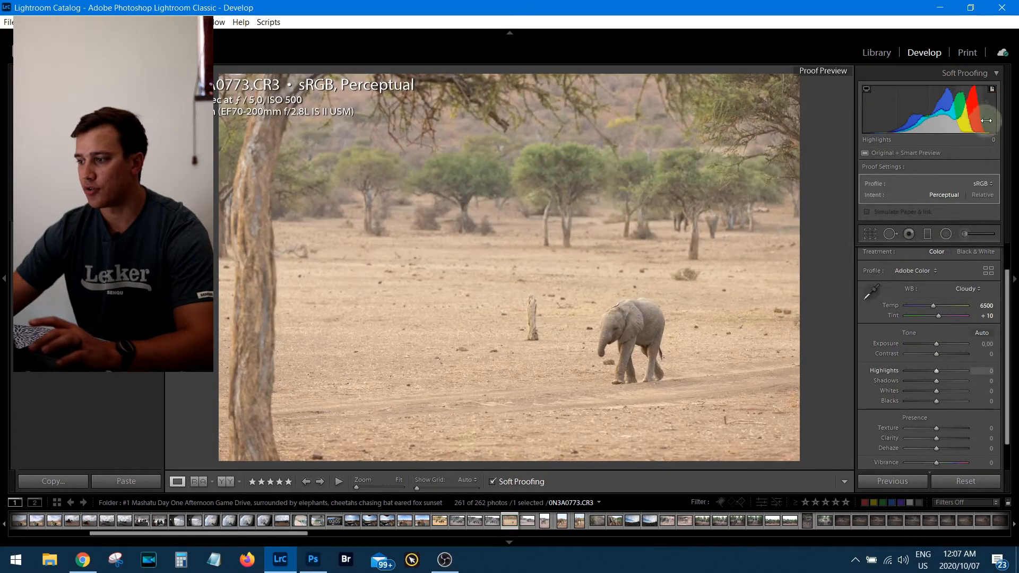
pyautogui.moveTo(938, 346); pyautogui.dragTo(956, 348)
pyautogui.moveTo(922, 345); pyautogui.dragTo(903, 345)
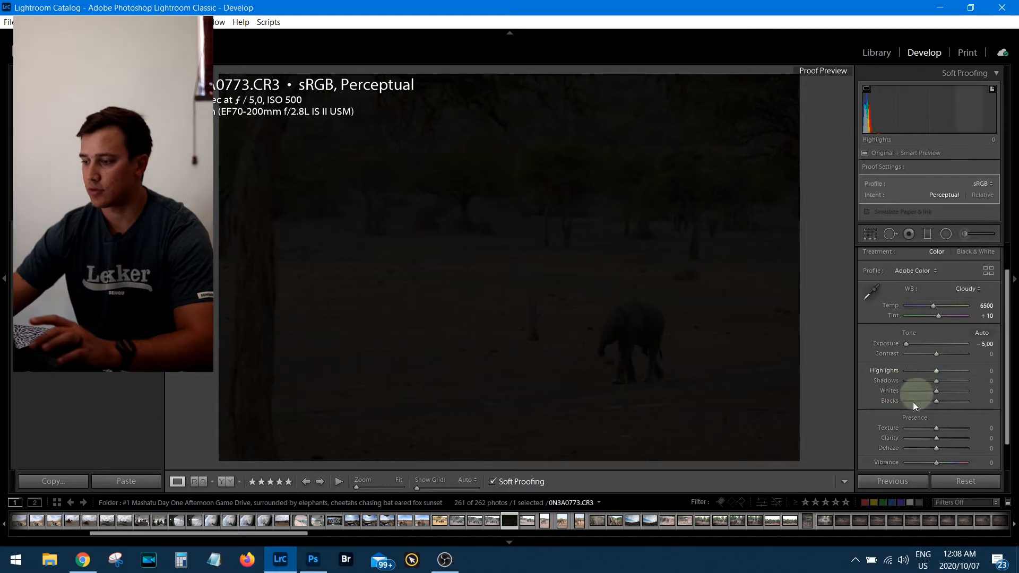
pyautogui.doubleClick(908, 343)
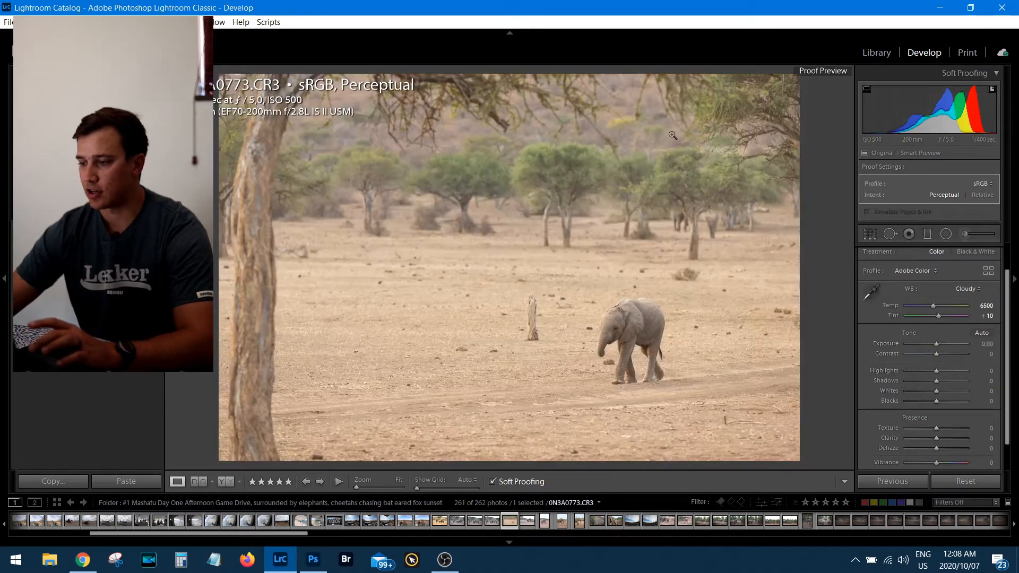
# Lower the photo's Exposure to −0.44 and its Blacks to −42
pyautogui.moveTo(940, 344); pyautogui.dragTo(934, 344)
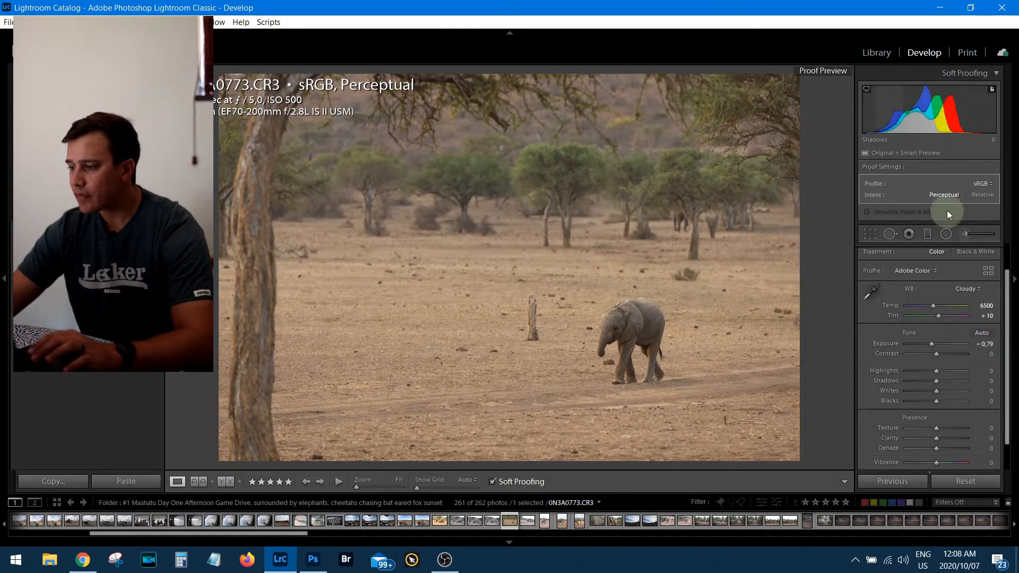
pyautogui.moveTo(931, 344); pyautogui.dragTo(933, 345)
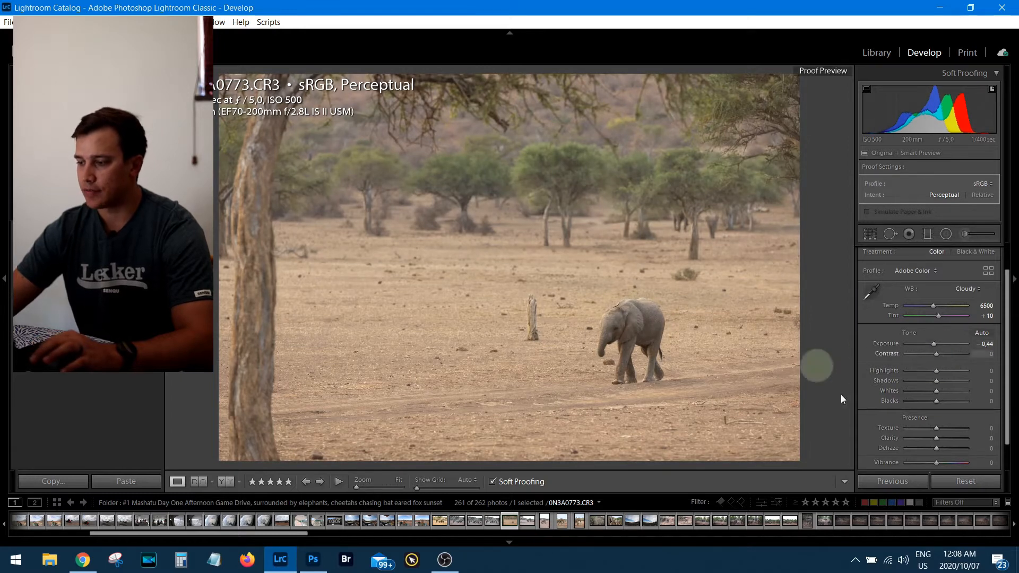
pyautogui.keyDown('alt'); pyautogui.click(935, 402); pyautogui.keyUp('alt')
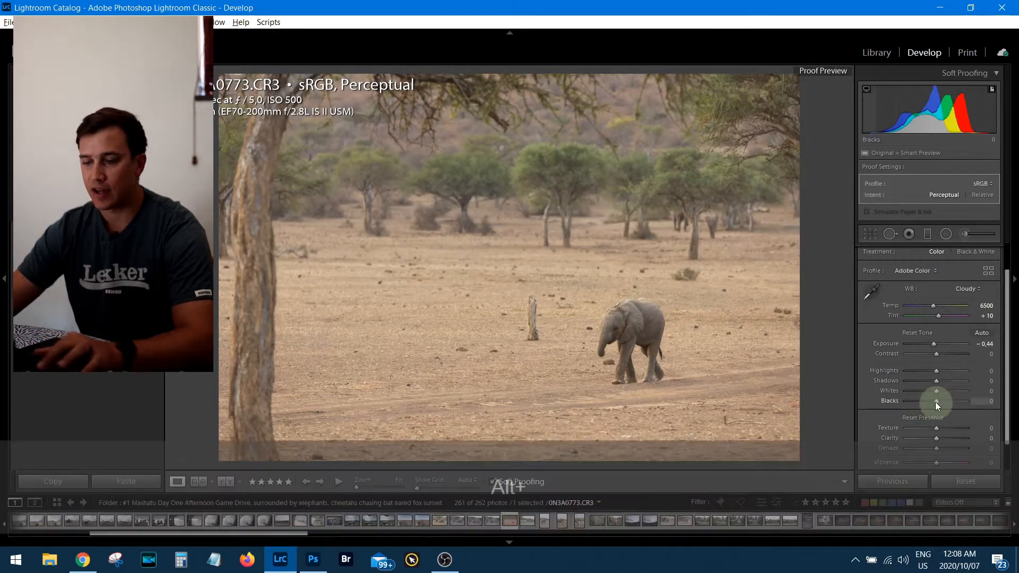
pyautogui.moveTo(936, 401); pyautogui.dragTo(922, 400)
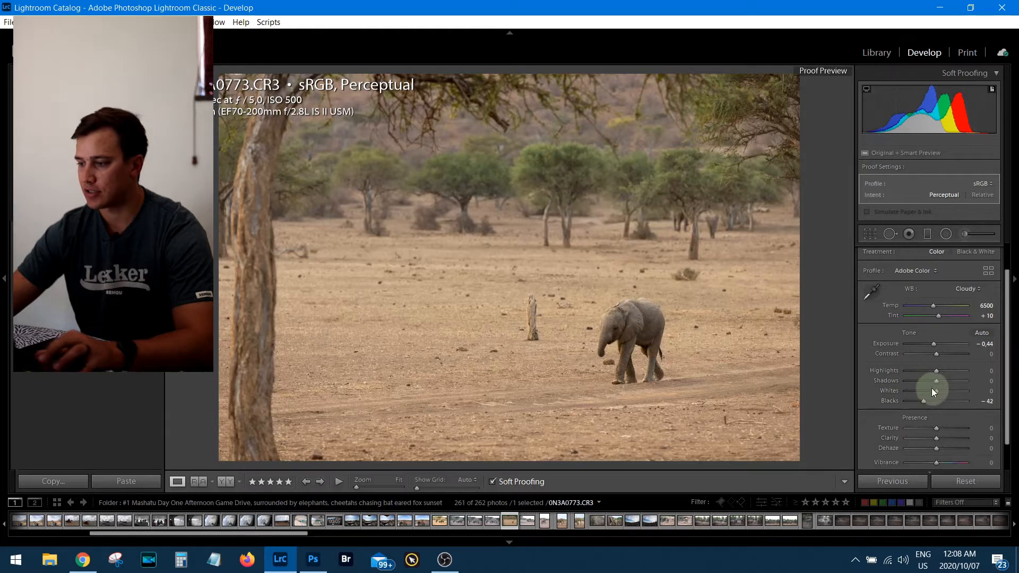
# Raise the Whites to +37 and check the calf's head and back up close
pyautogui.moveTo(938, 391); pyautogui.dragTo(950, 391)
pyautogui.click(634, 303)
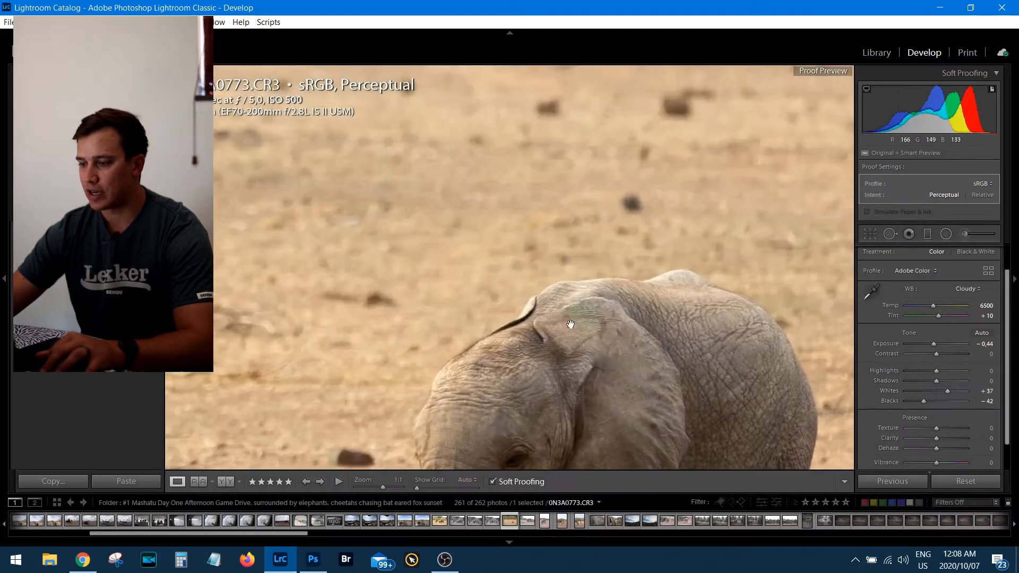
pyautogui.moveTo(558, 338); pyautogui.dragTo(452, 251)
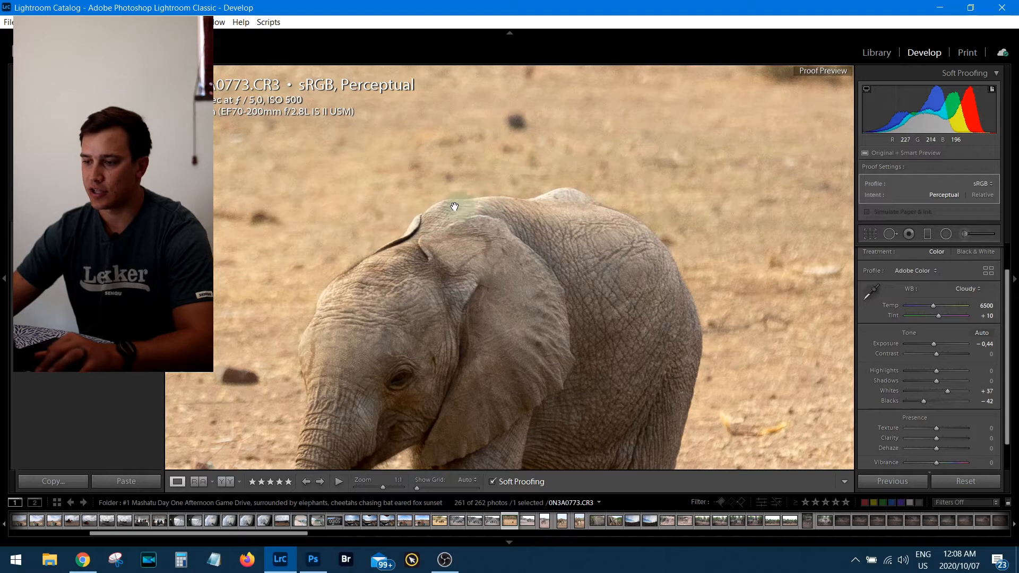
pyautogui.click(420, 264)
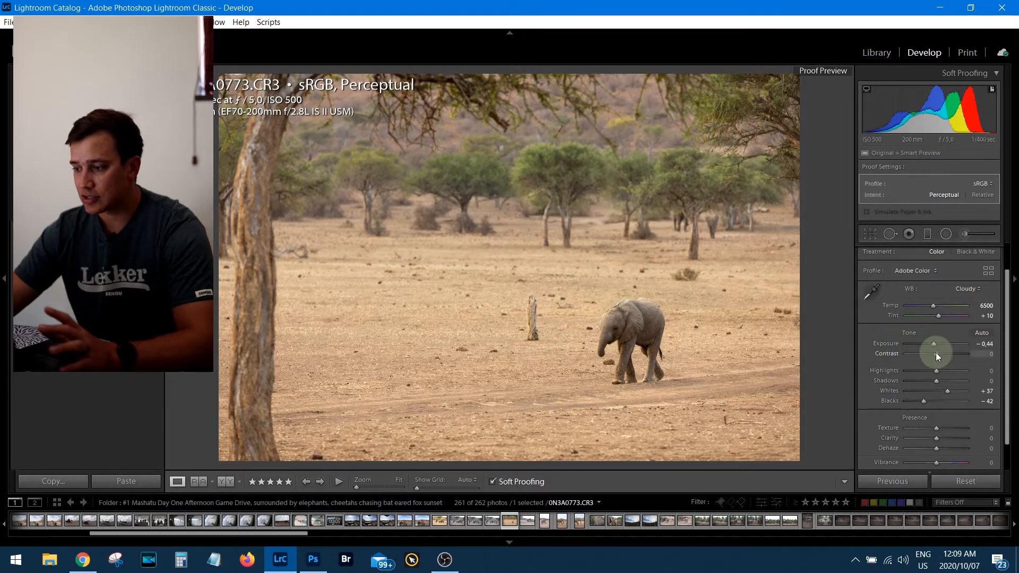
# Lower the photo's Contrast to −40, checking the softened look of the calf along the way
pyautogui.moveTo(935, 354); pyautogui.dragTo(916, 353)
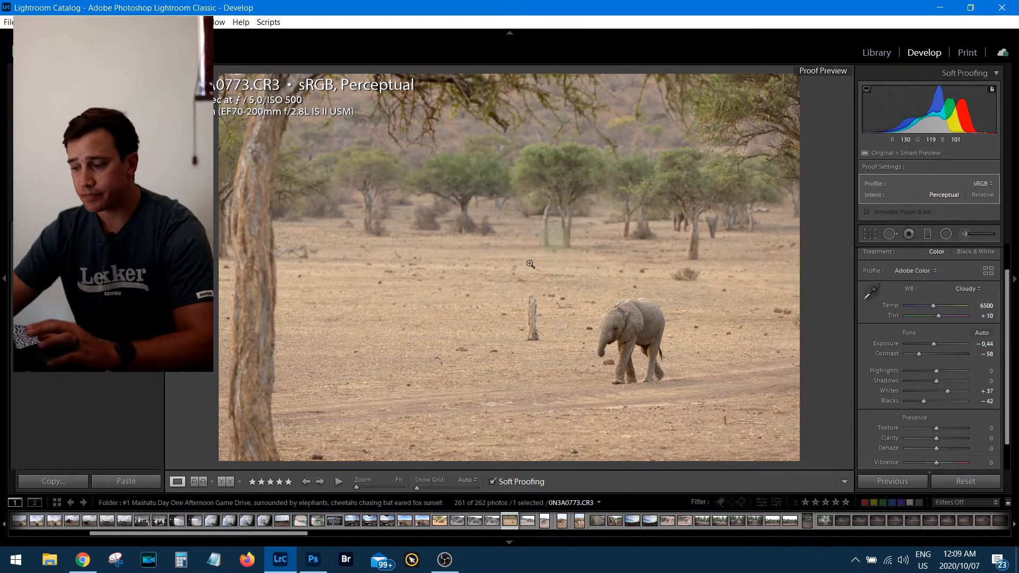
pyautogui.moveTo(634, 339); pyautogui.dragTo(523, 276)
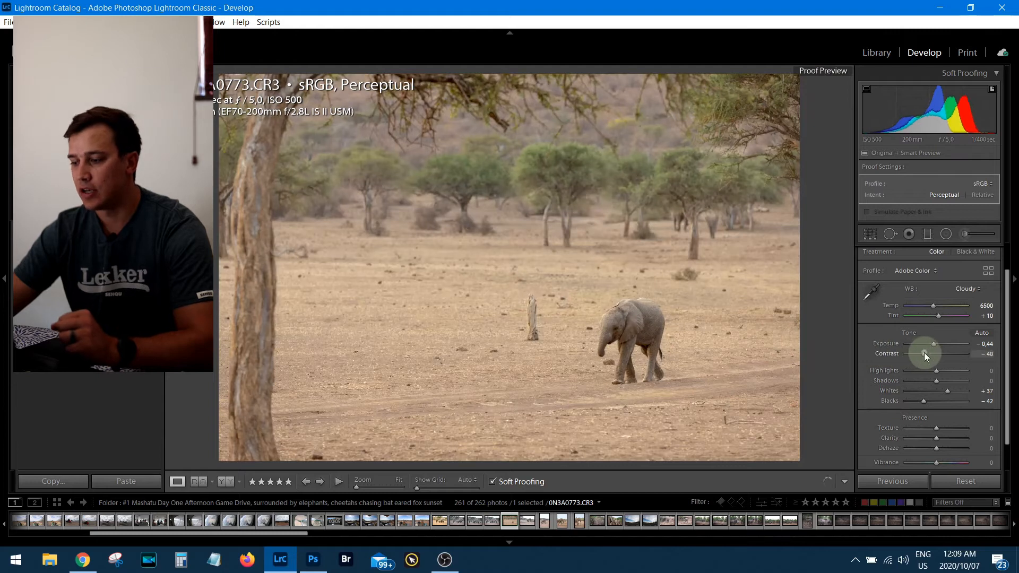
pyautogui.moveTo(916, 353); pyautogui.dragTo(923, 356)
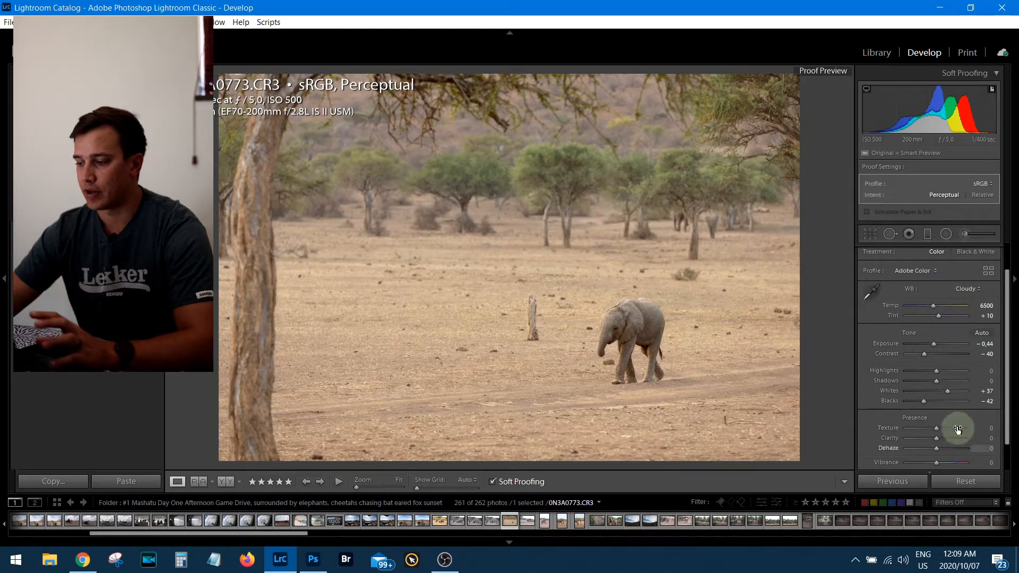
# Raise the photo's Shadows to +88 and lower its Highlights to −81, checking highlight clipping along the way
pyautogui.moveTo(950, 382); pyautogui.dragTo(964, 380)
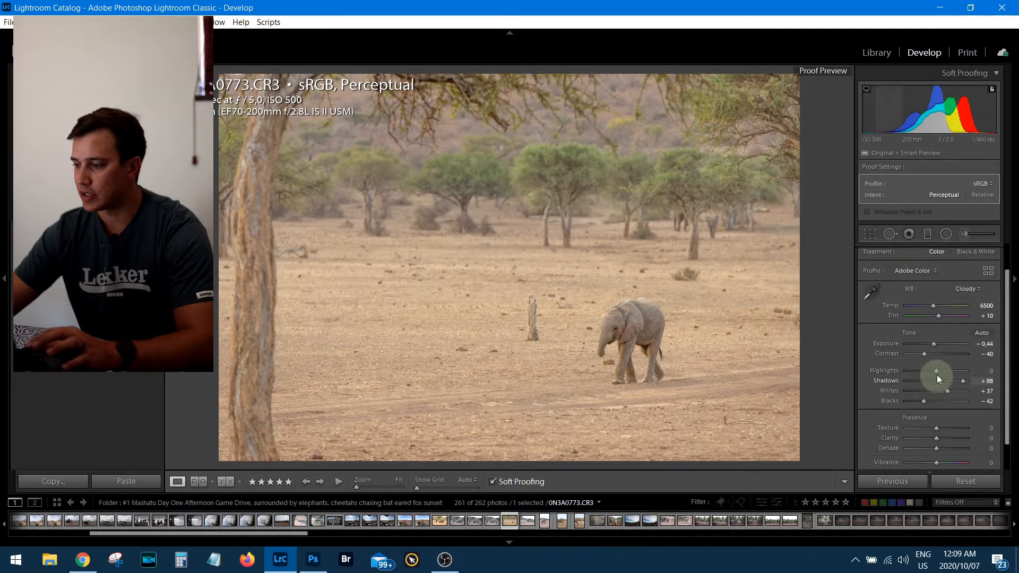
pyautogui.keyDown('alt'); pyautogui.click(938, 372); pyautogui.keyUp('alt')
pyautogui.keyDown('alt'); pyautogui.click(938, 372); pyautogui.keyUp('alt')
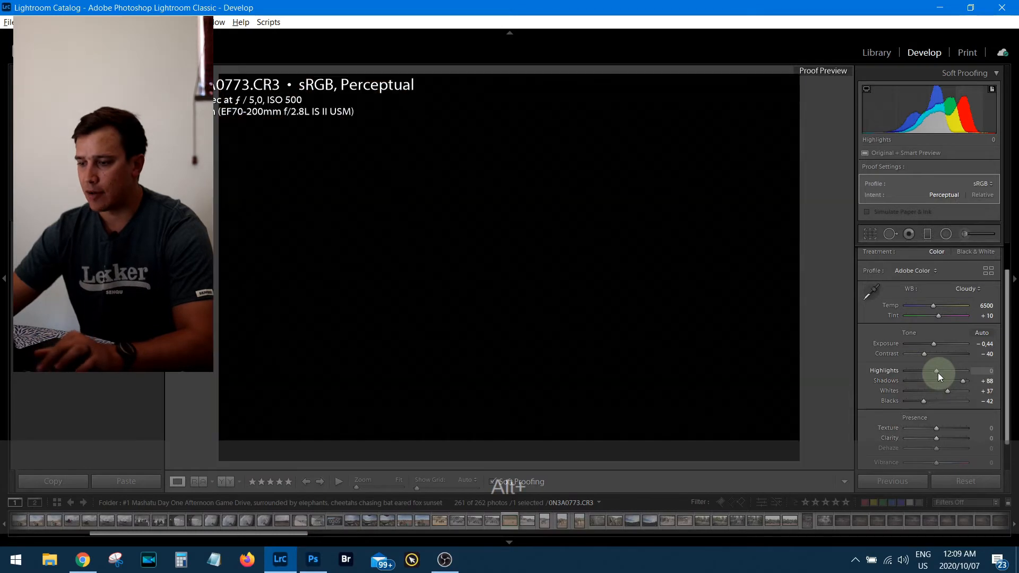
pyautogui.keyDown('alt'); pyautogui.click(938, 372); pyautogui.keyUp('alt')
pyautogui.moveTo(937, 373); pyautogui.dragTo(913, 372)
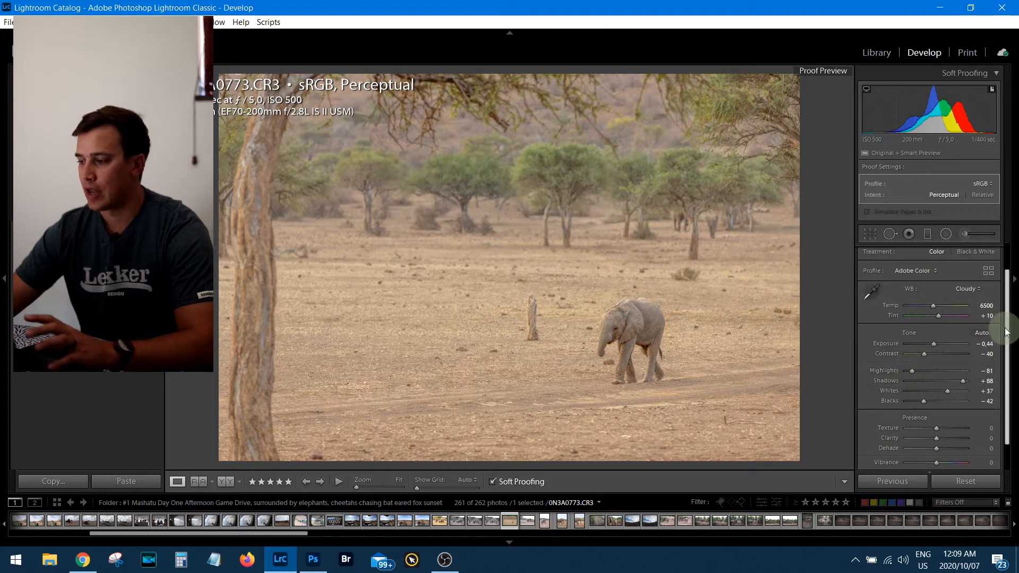
# Add presence and colour to the photo with Clarity +14, Dehaze +21 and Saturation +12
pyautogui.moveTo(1007, 360); pyautogui.dragTo(1010, 378)
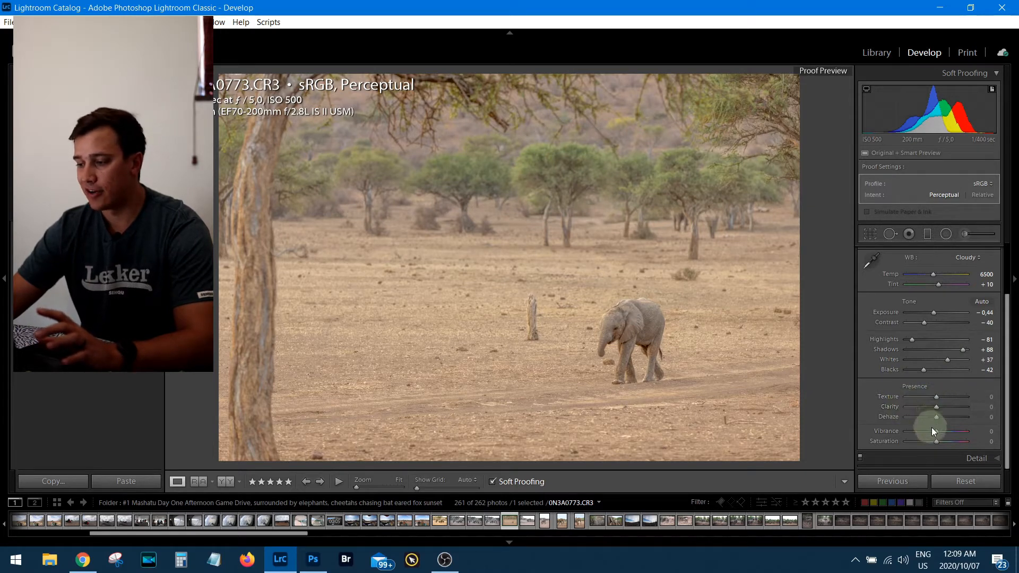
pyautogui.moveTo(937, 411); pyautogui.dragTo(939, 407)
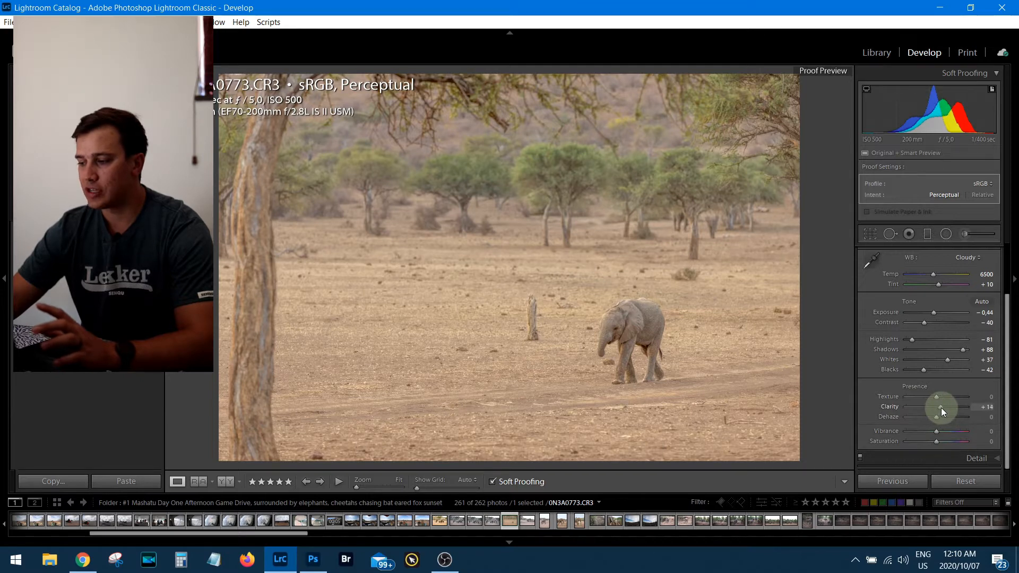
pyautogui.moveTo(934, 418); pyautogui.dragTo(938, 418)
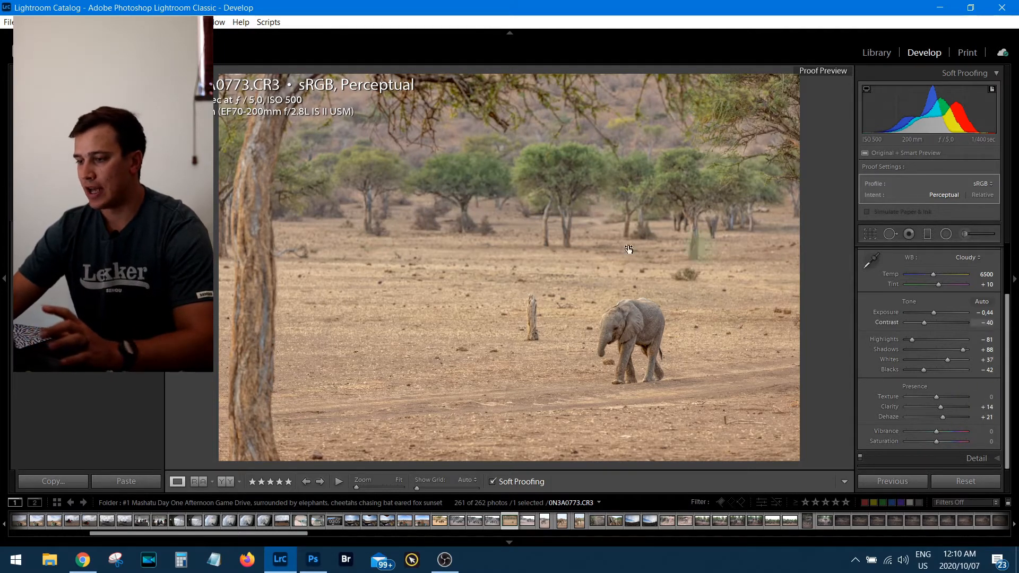
pyautogui.moveTo(936, 442); pyautogui.dragTo(938, 442)
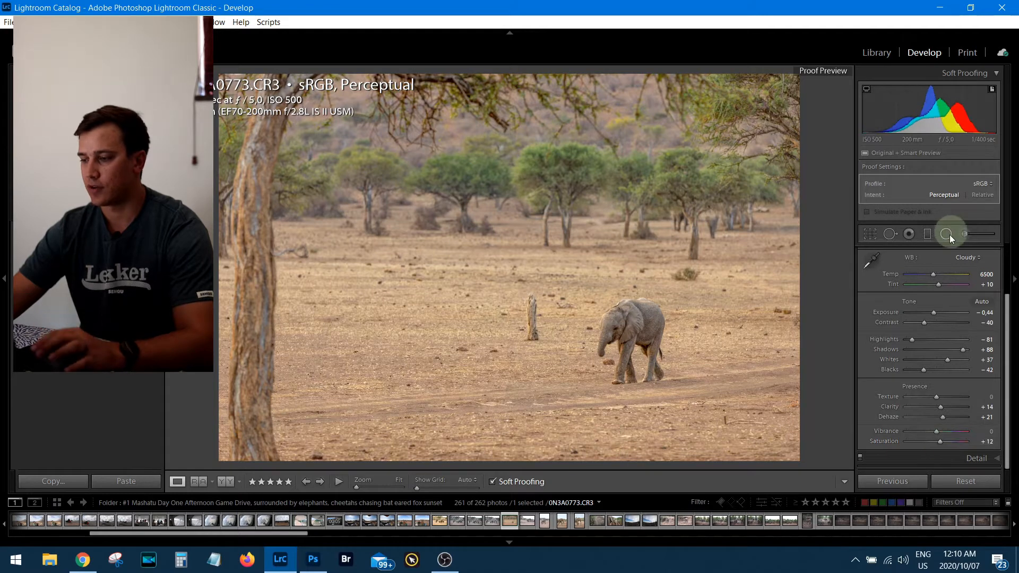
# Collapse the Basic adjustments and show the Detail settings for sharpening and noise reduction
pyautogui.moveTo(1008, 312); pyautogui.dragTo(1009, 265)
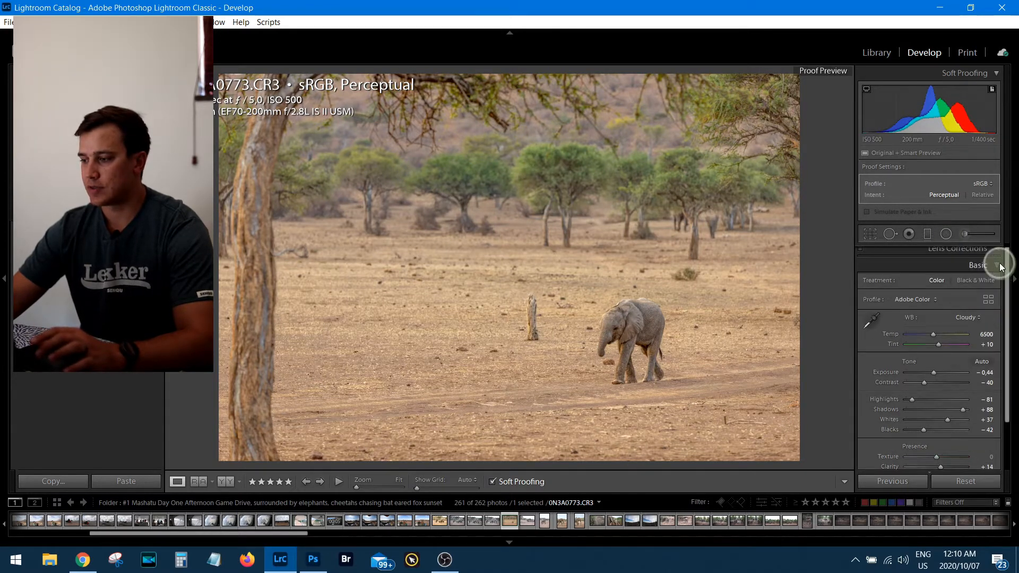
pyautogui.click(998, 265)
pyautogui.click(1001, 286)
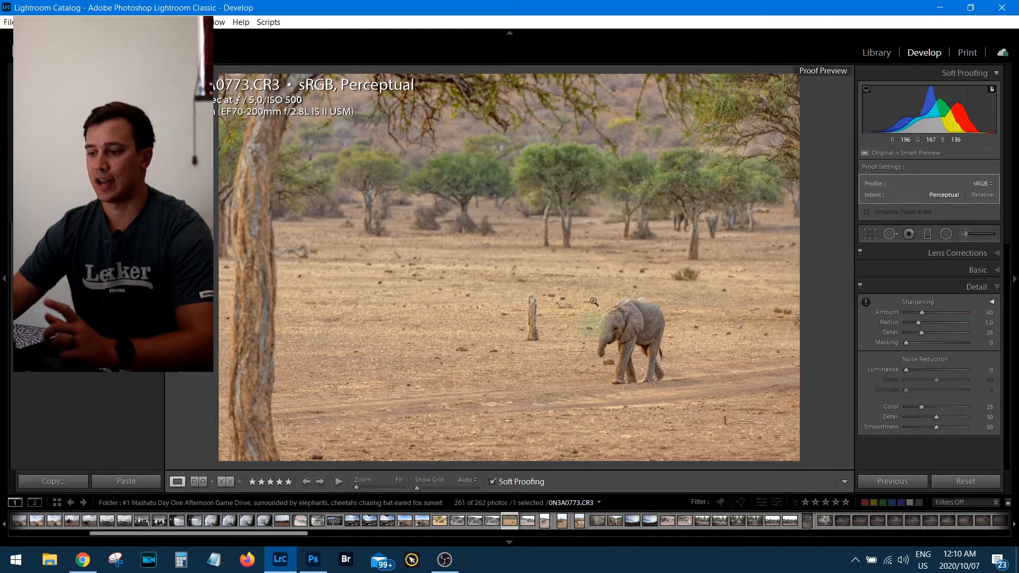
pyautogui.rightClick(512, 243)
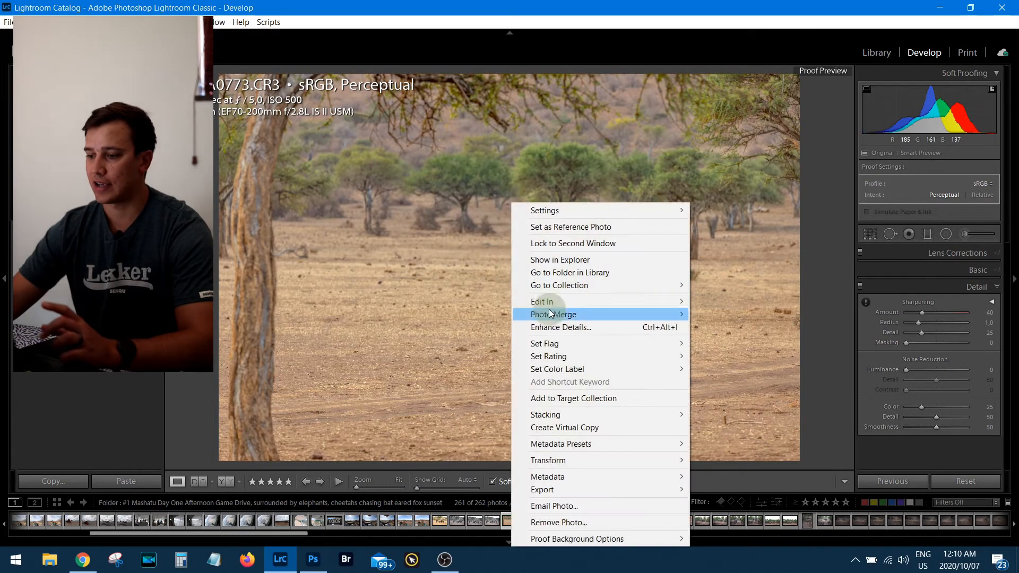
pyautogui.moveTo(552, 301)
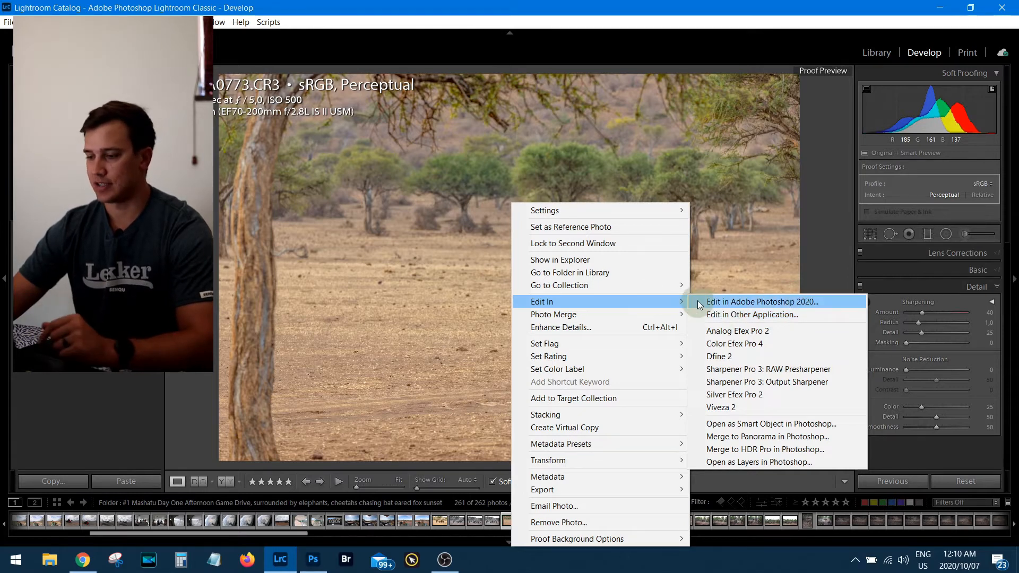
pyautogui.click(869, 242)
# Set the Sharpening Amount to 0, Luminance noise reduction to 62 and Color noise reduction to 9, judging the blurred background trees close up
pyautogui.moveTo(921, 313); pyautogui.dragTo(905, 312)
pyautogui.moveTo(907, 370); pyautogui.dragTo(967, 370)
pyautogui.click(567, 196)
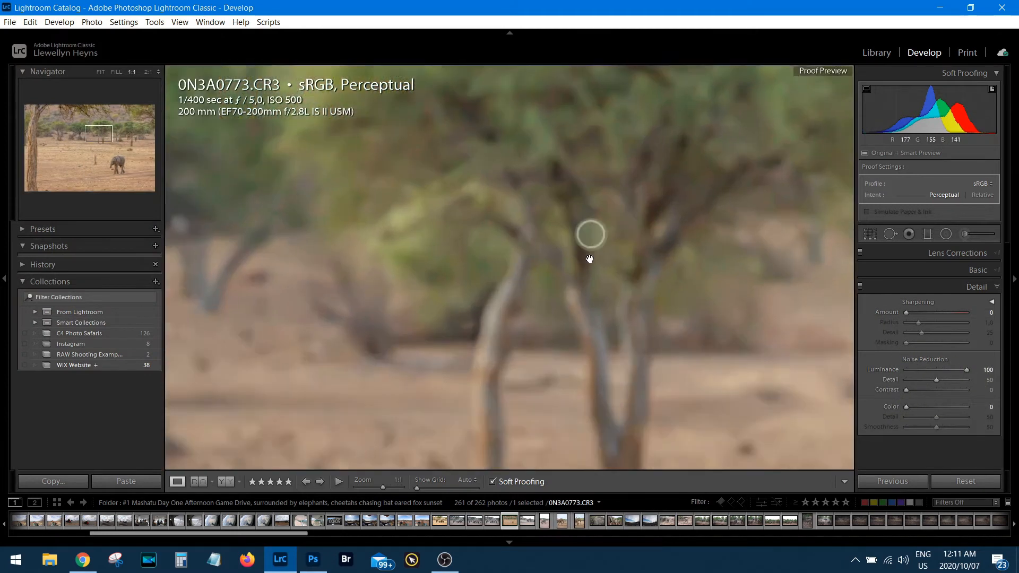
pyautogui.moveTo(990, 407); pyautogui.dragTo(1015, 425)
pyautogui.press('Up')
pyautogui.press('Up')
pyautogui.press('Up')
pyautogui.press('Up')
pyautogui.moveTo(966, 370); pyautogui.dragTo(941, 370)
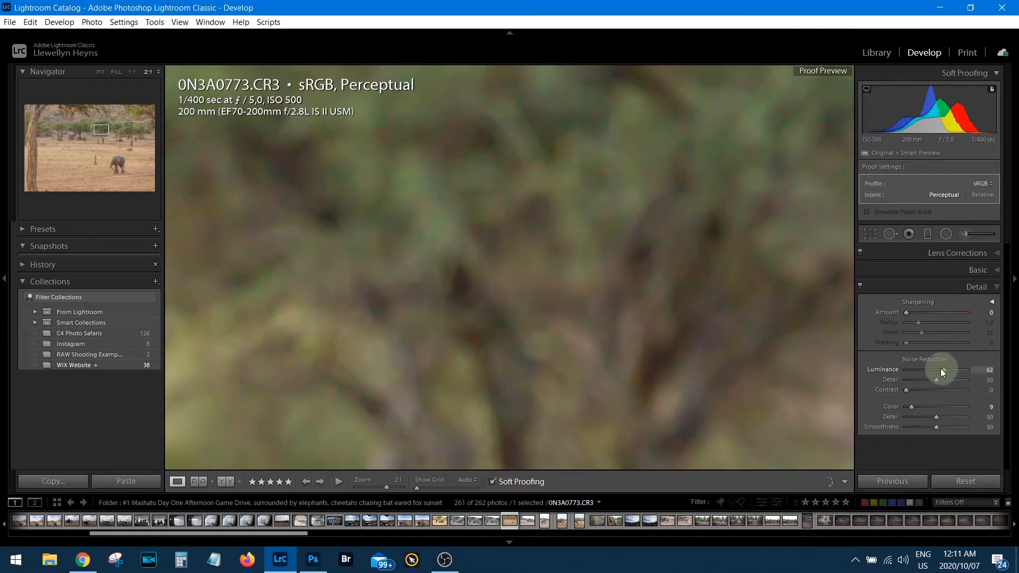
# Return to the whole photo and send it to Adobe Photoshop 2020 for further editing
pyautogui.moveTo(511, 274); pyautogui.dragTo(557, 266)
pyautogui.click(578, 267)
pyautogui.rightClick(710, 298)
pyautogui.moveTo(719, 301)
pyautogui.click(906, 298)
pyautogui.click(557, 566)
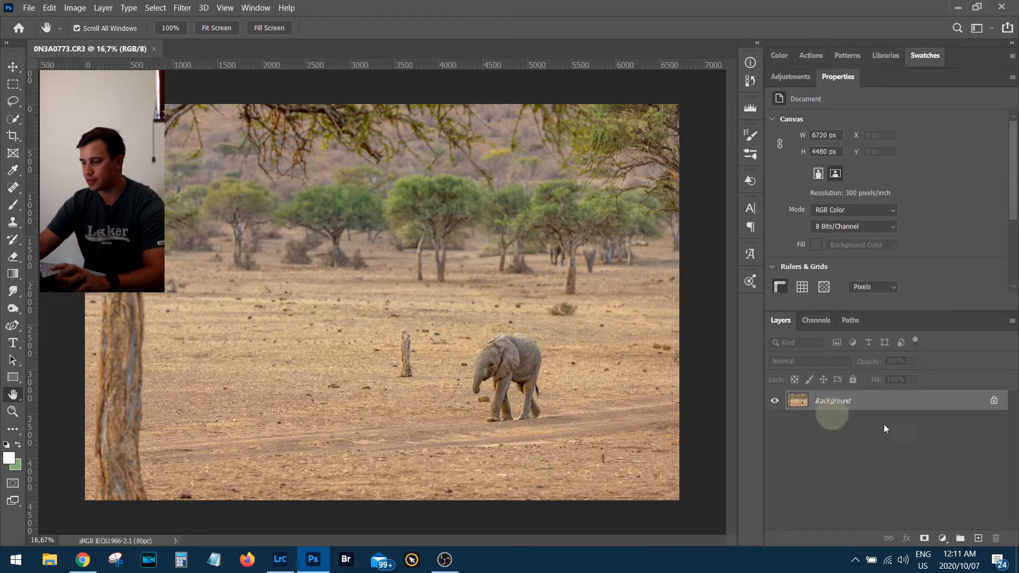
# Unlock the Background layer and add a Levels adjustment layer above it
pyautogui.click(994, 401)
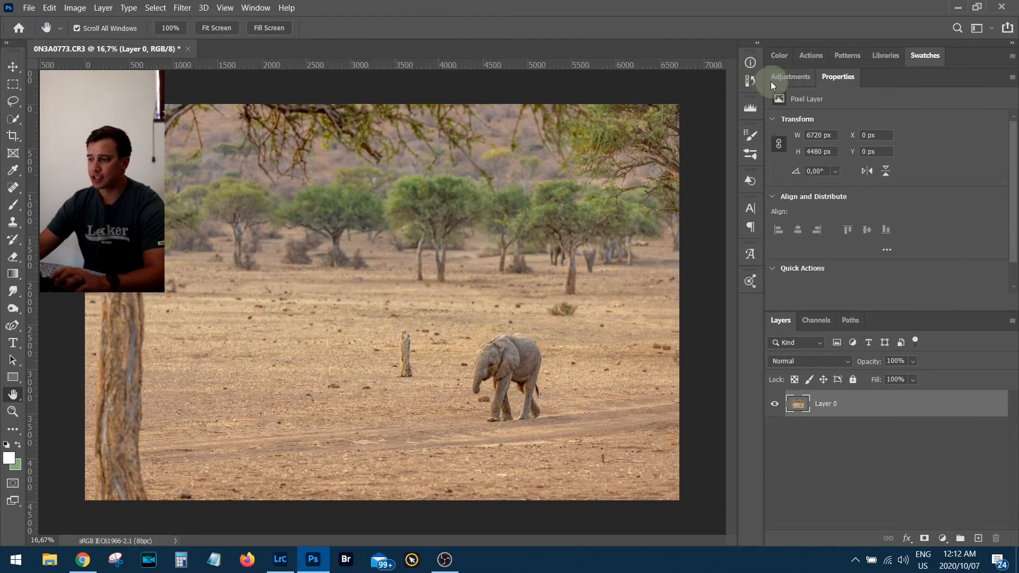
pyautogui.click(790, 77)
pyautogui.click(822, 106)
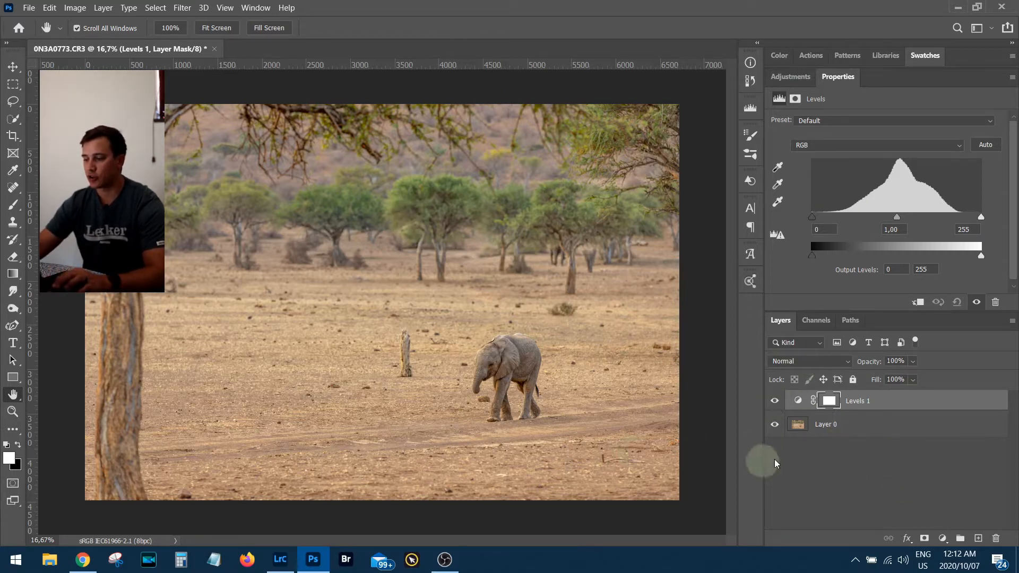
# Try darkening the photo with a Levels midtone value of 0,39, and reset the Levels adjustment to its defaults
pyautogui.click(891, 433)
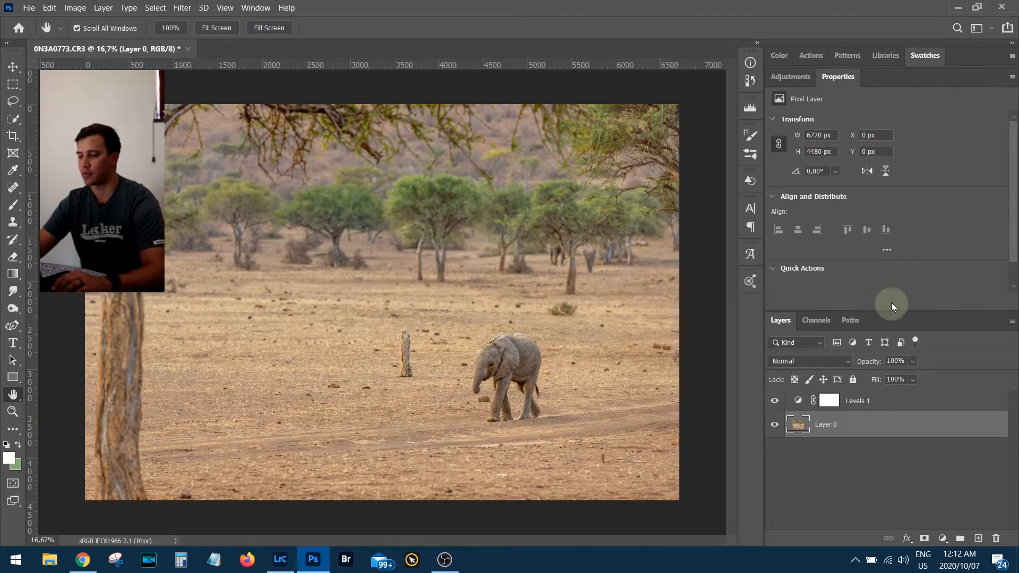
pyautogui.click(830, 399)
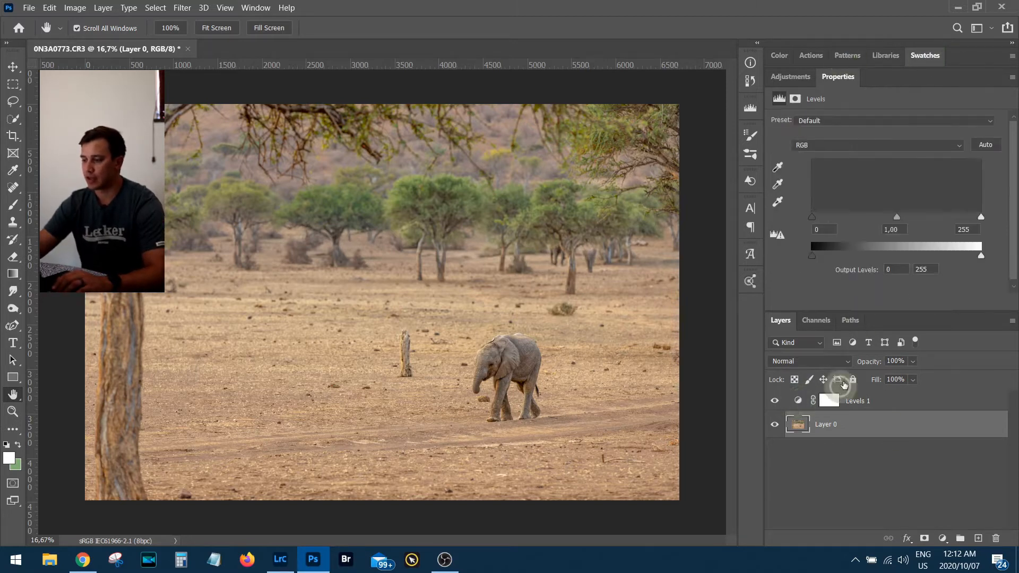
pyautogui.click(798, 401)
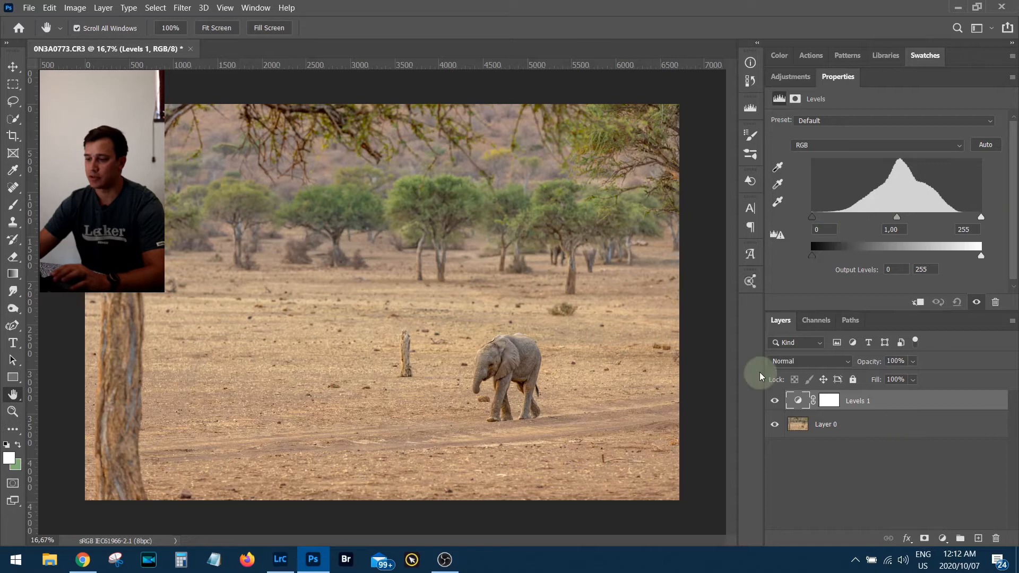
pyautogui.moveTo(897, 217); pyautogui.dragTo(944, 229)
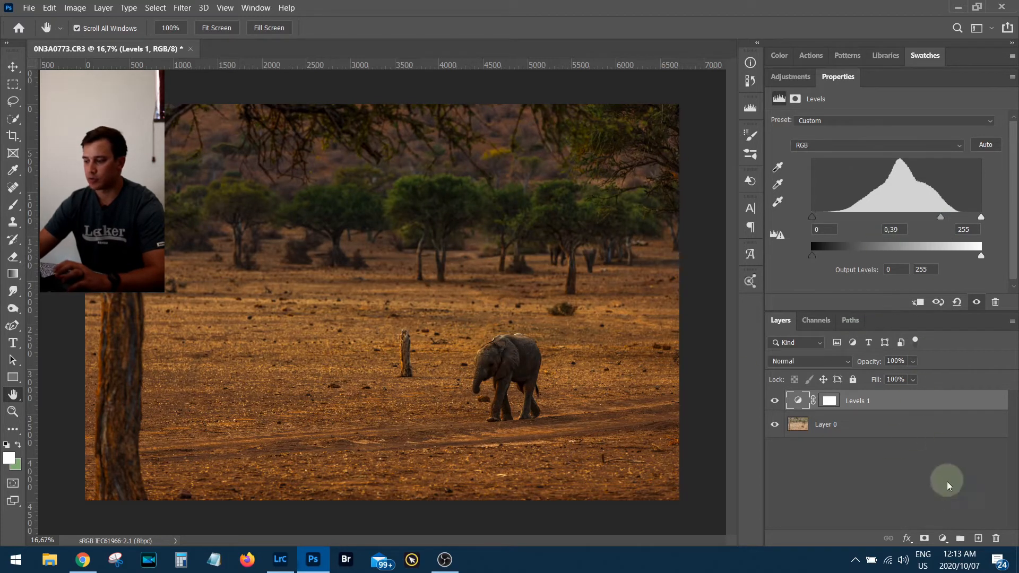
pyautogui.click(956, 302)
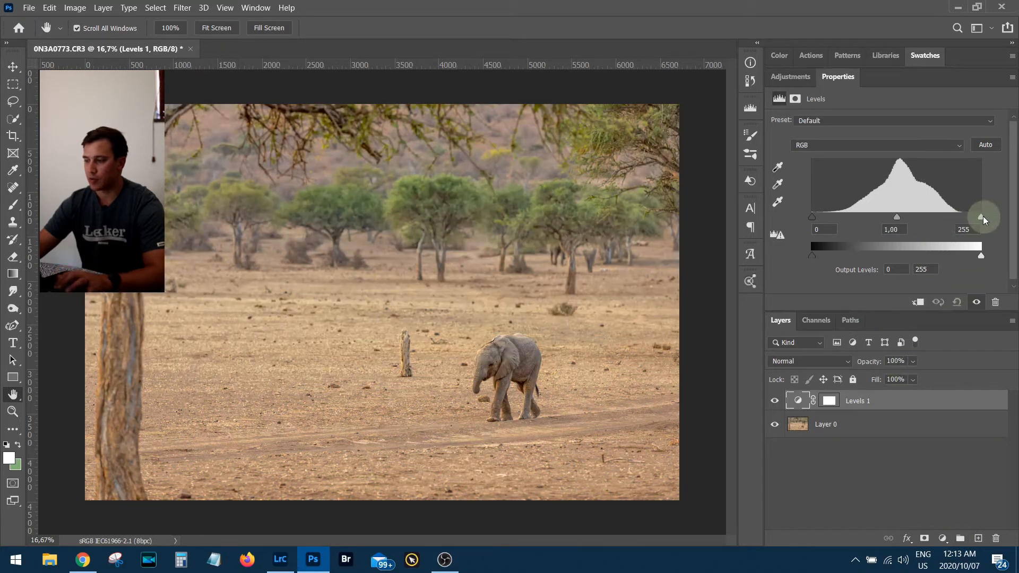
# Set the Levels white point to 249, the black point to 5 and the midtones to 0,46
pyautogui.moveTo(982, 216)
pyautogui.mouseDown()
pyautogui.moveTo(967, 216)
pyautogui.moveTo(976, 216)
pyautogui.mouseUp()
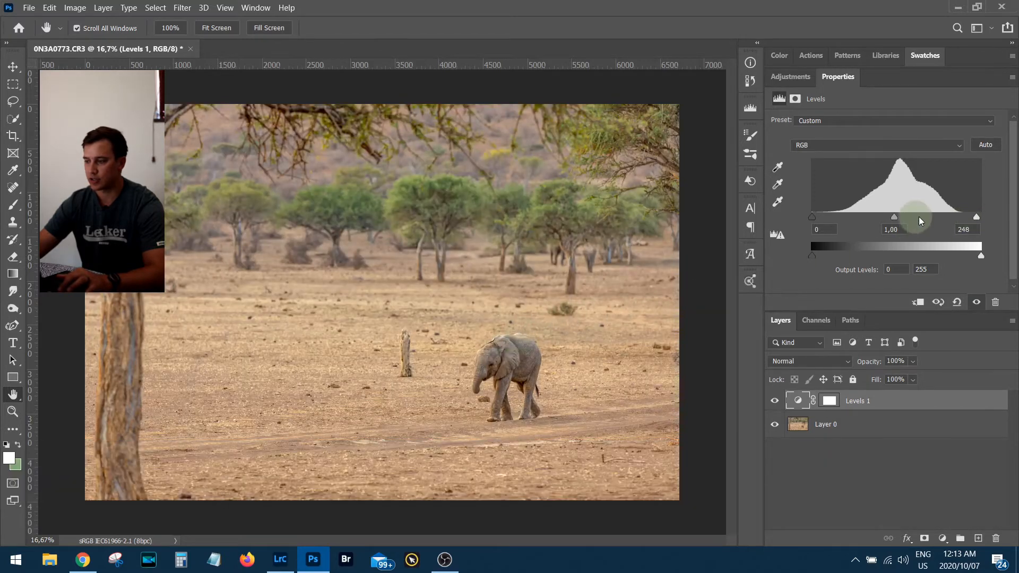
pyautogui.moveTo(975, 219); pyautogui.dragTo(976, 217)
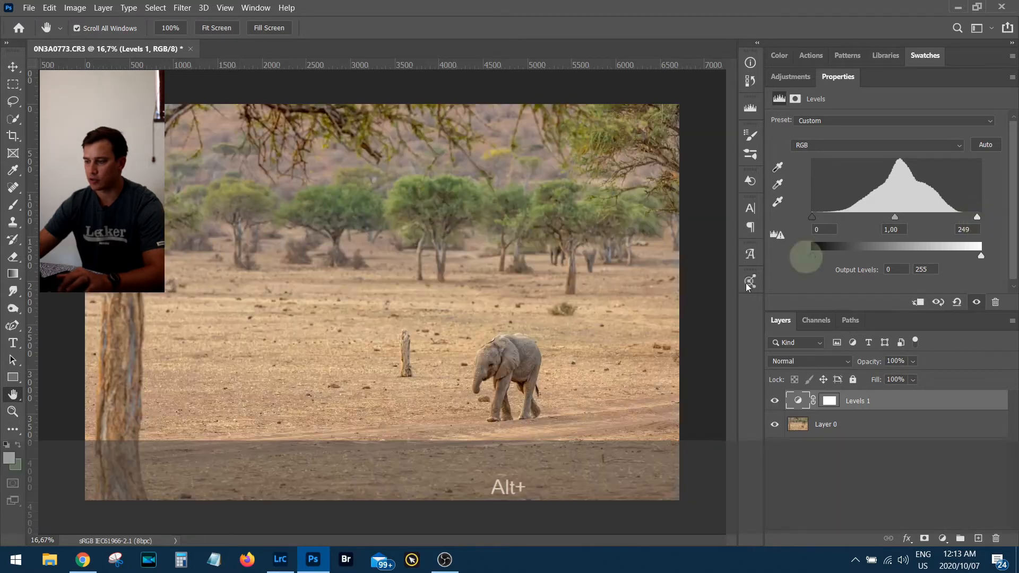
pyautogui.moveTo(814, 221); pyautogui.dragTo(813, 220)
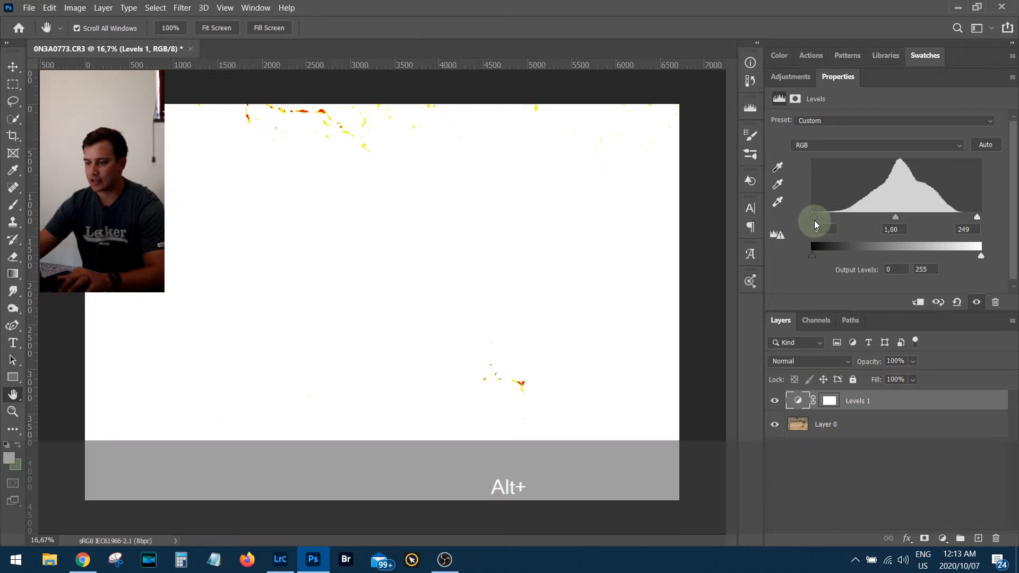
pyautogui.moveTo(815, 221); pyautogui.dragTo(815, 221)
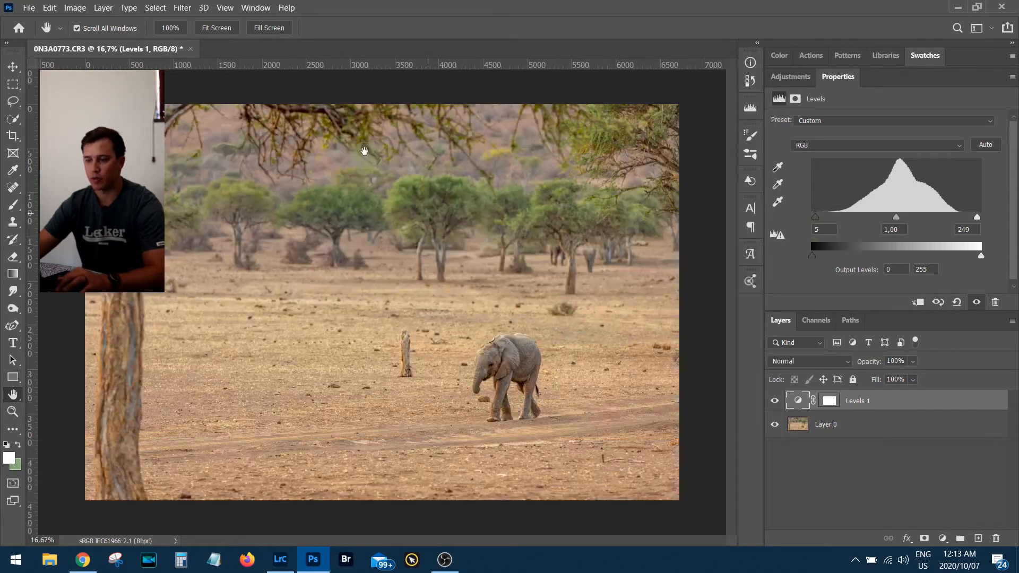
pyautogui.moveTo(898, 218); pyautogui.dragTo(932, 221)
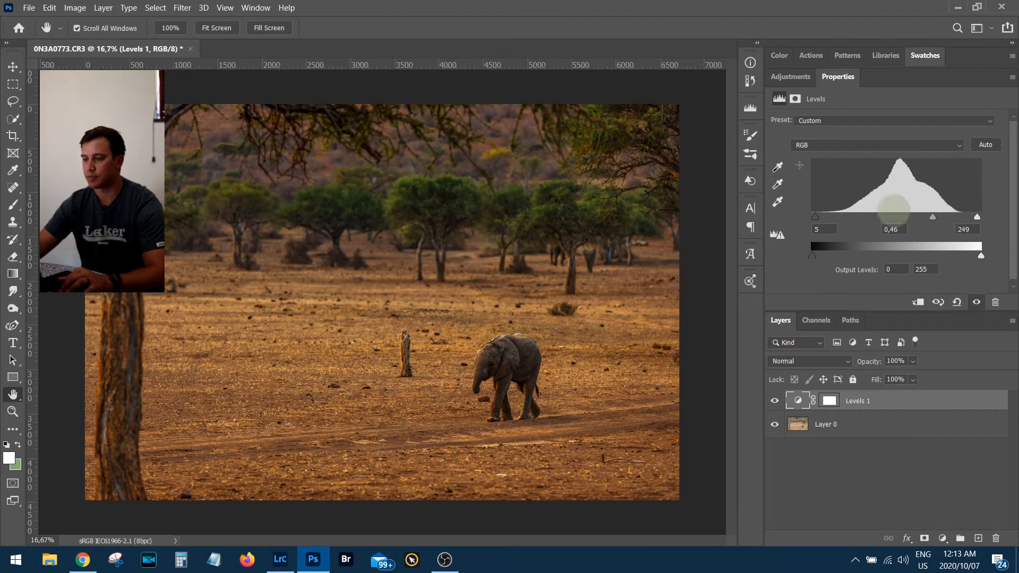
pyautogui.click(791, 77)
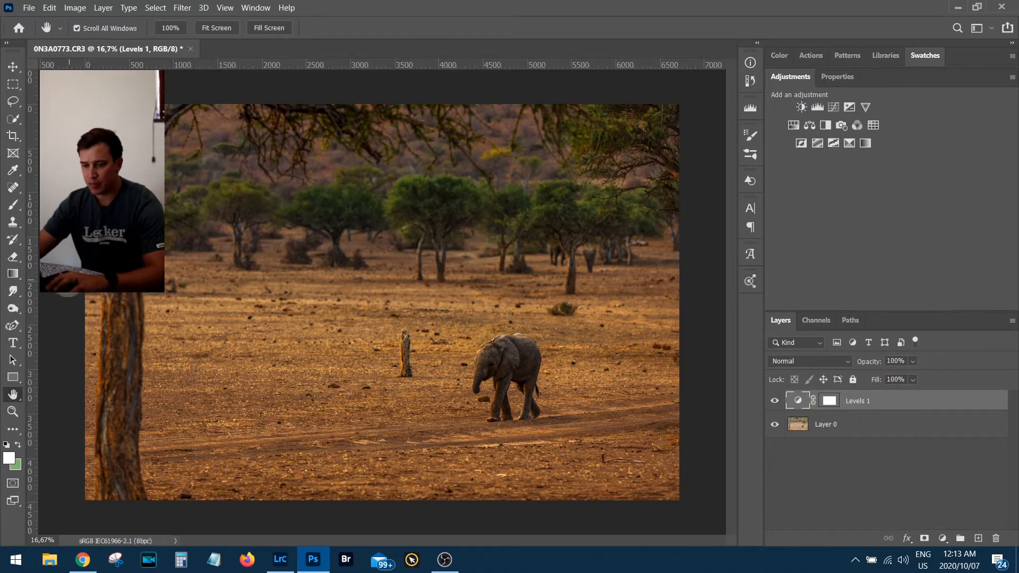
# Ready the Brush tool with default black and white colours, target the Levels 1 layer mask, and make white the foreground colour
pyautogui.press('b')
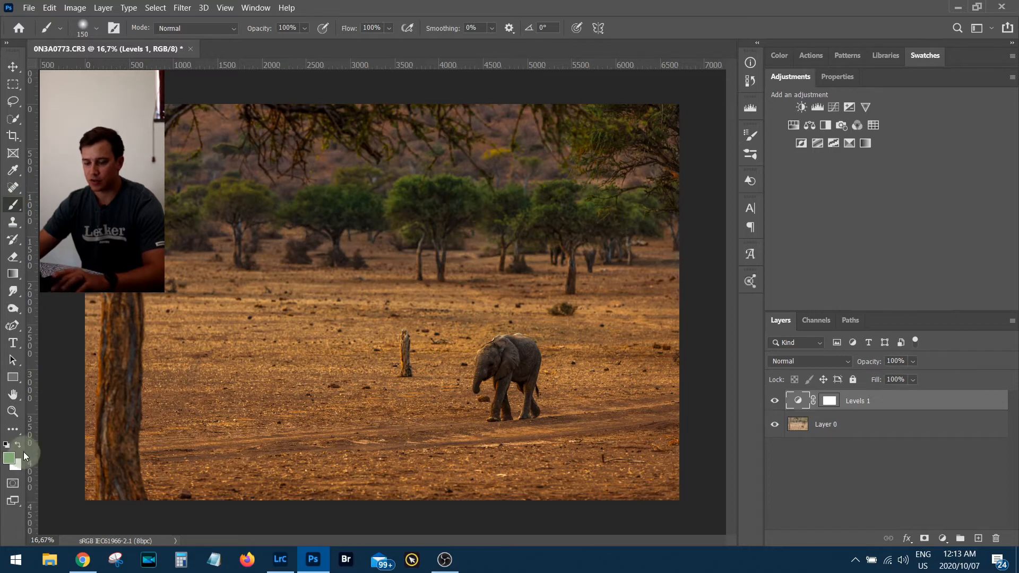
pyautogui.click(7, 444)
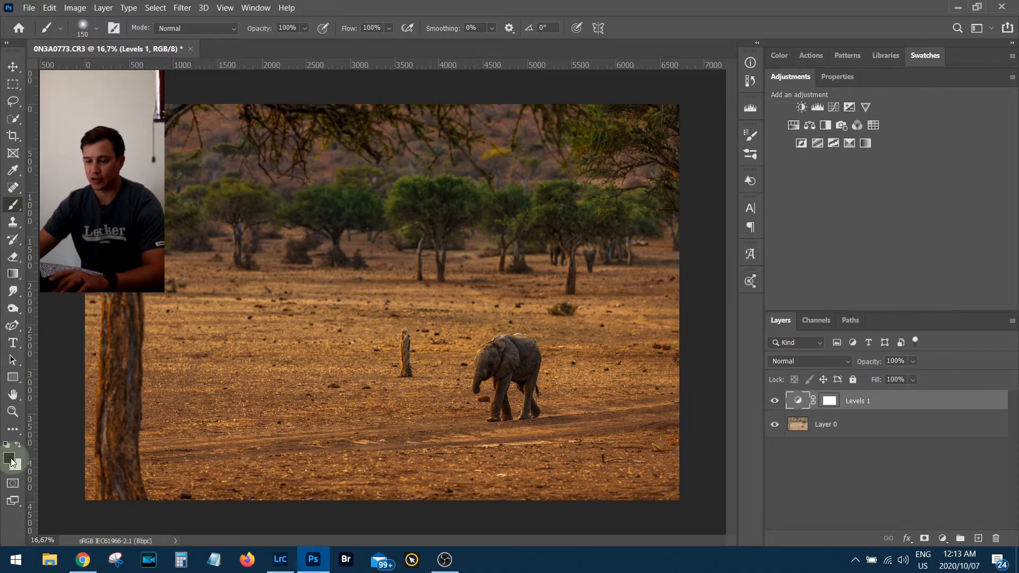
pyautogui.click(10, 459)
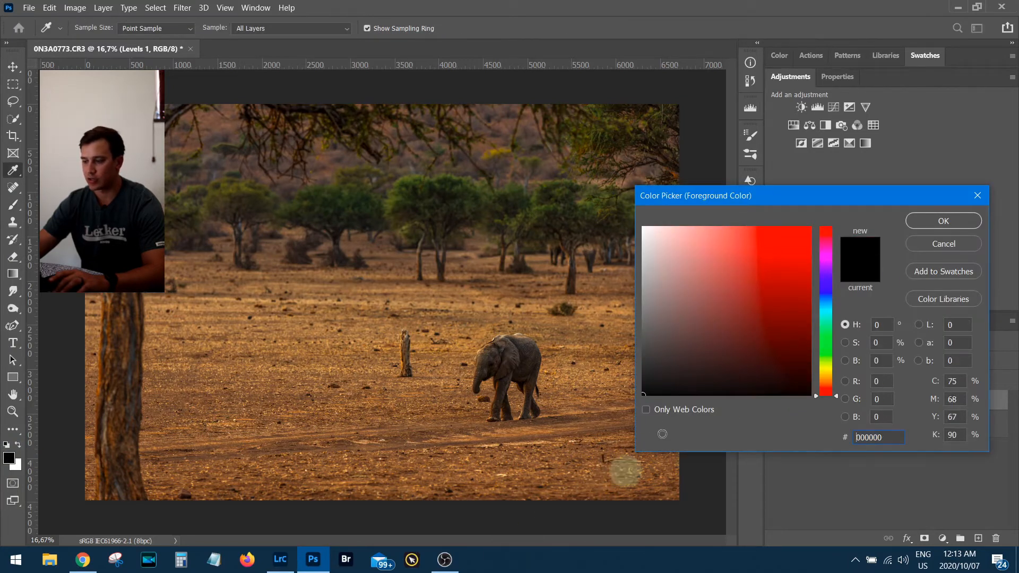
pyautogui.click(954, 219)
pyautogui.press('b')
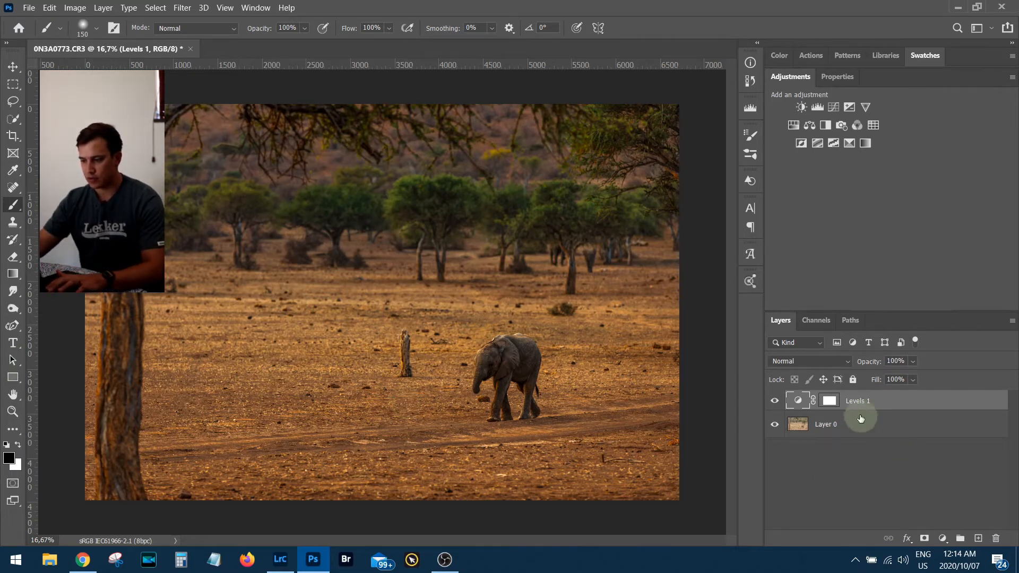
pyautogui.click(829, 404)
pyautogui.press('x')
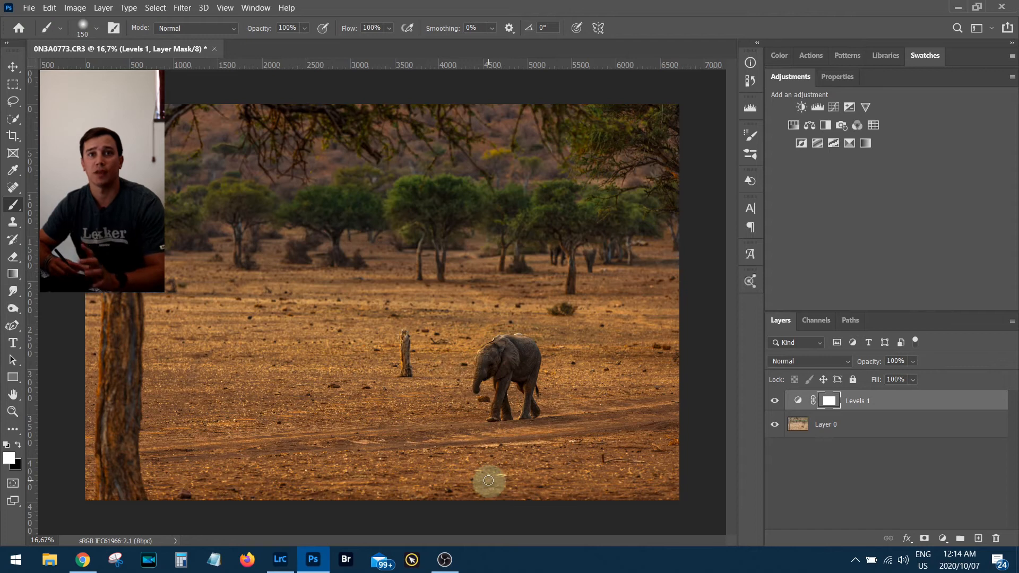
# Set the brush opacity to 50% and make black the foreground colour for painting the Levels 1 mask over the elephant calf
pyautogui.press('ctrl+KP_Add')
pyautogui.press('ctrl+KP_Add')
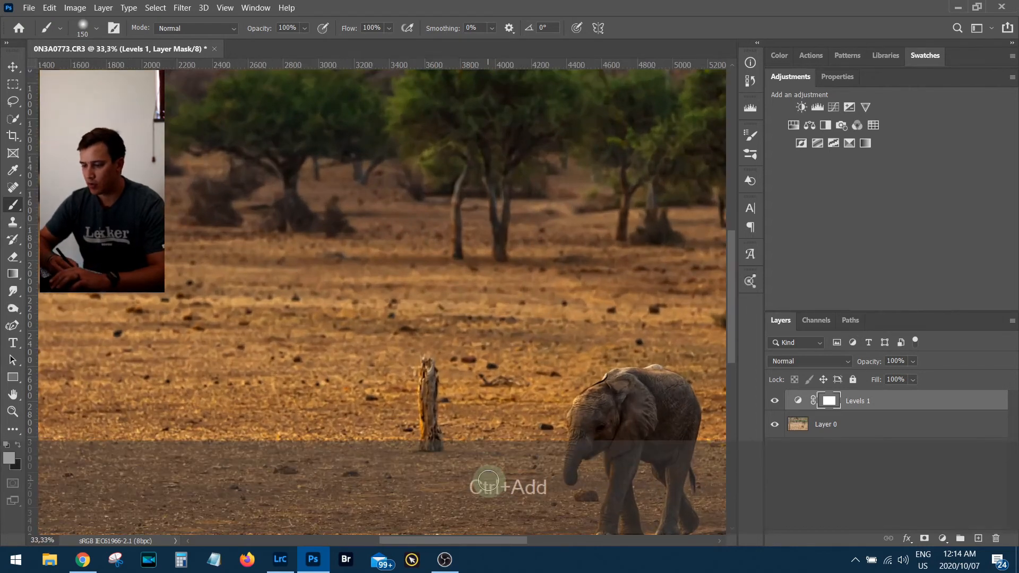
pyautogui.moveTo(552, 373); pyautogui.dragTo(300, 157)
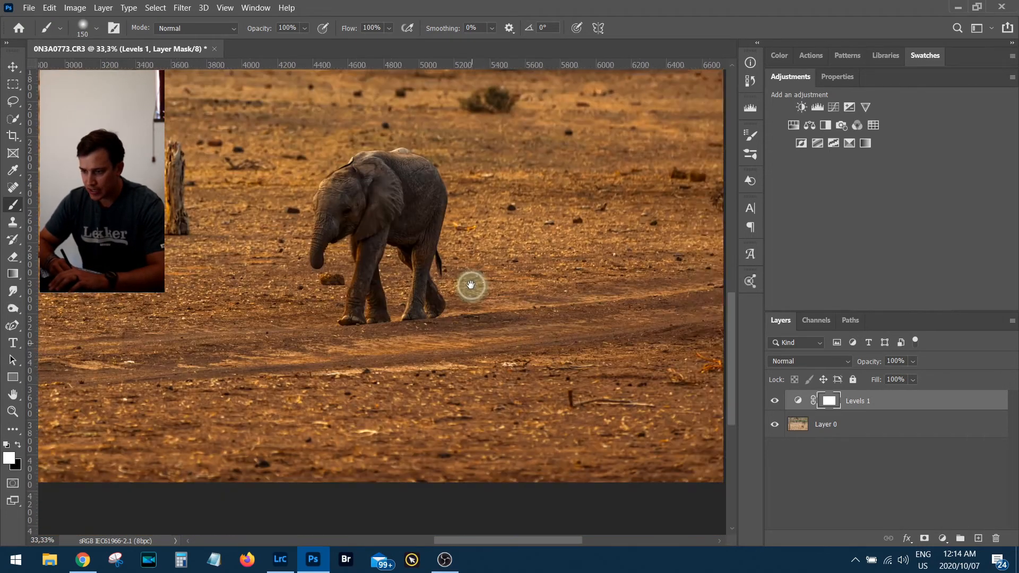
pyautogui.moveTo(471, 286); pyautogui.dragTo(506, 331)
pyautogui.press('ctrl+KP_Add')
pyautogui.press('ctrl+KP_Add')
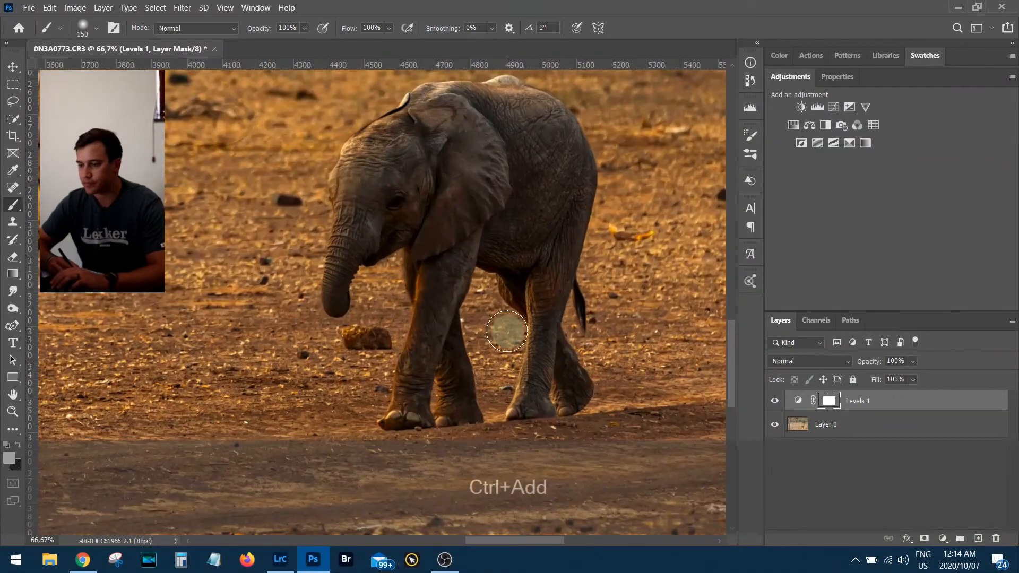
pyautogui.moveTo(413, 159); pyautogui.dragTo(395, 230)
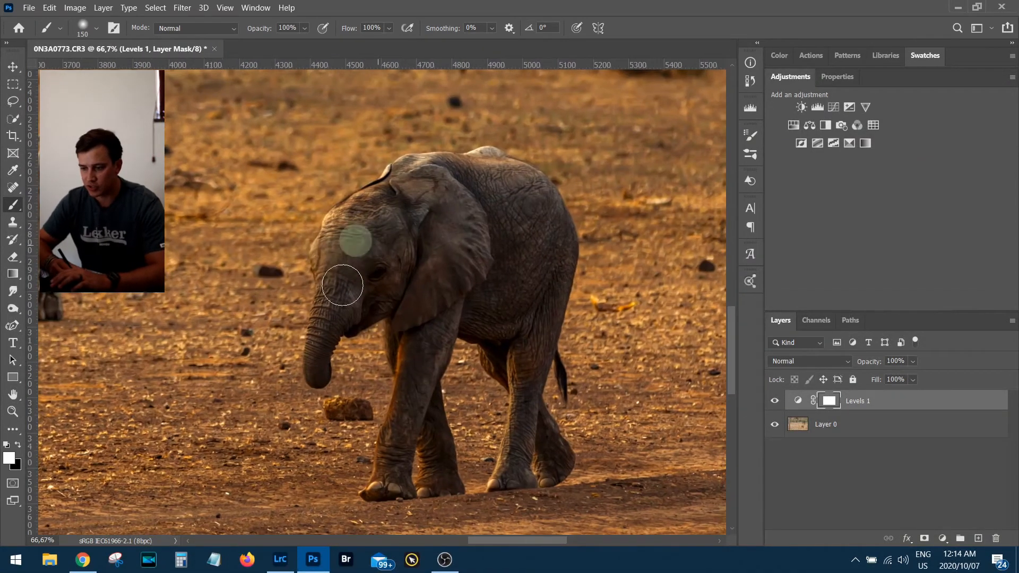
pyautogui.moveTo(428, 309)
pyautogui.mouseDown()
pyautogui.moveTo(369, 242)
pyautogui.moveTo(403, 304)
pyautogui.mouseUp()
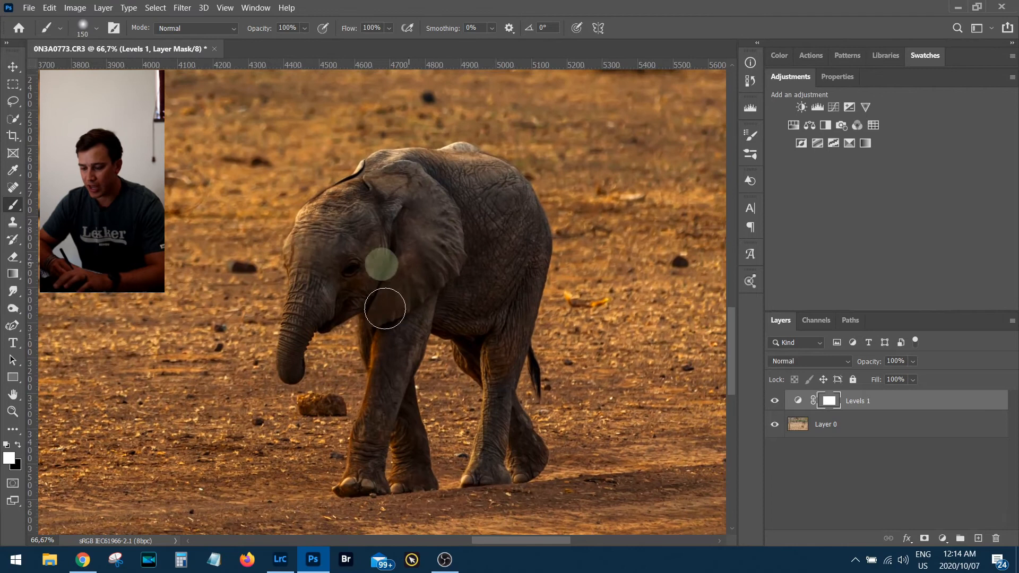
pyautogui.press('5')
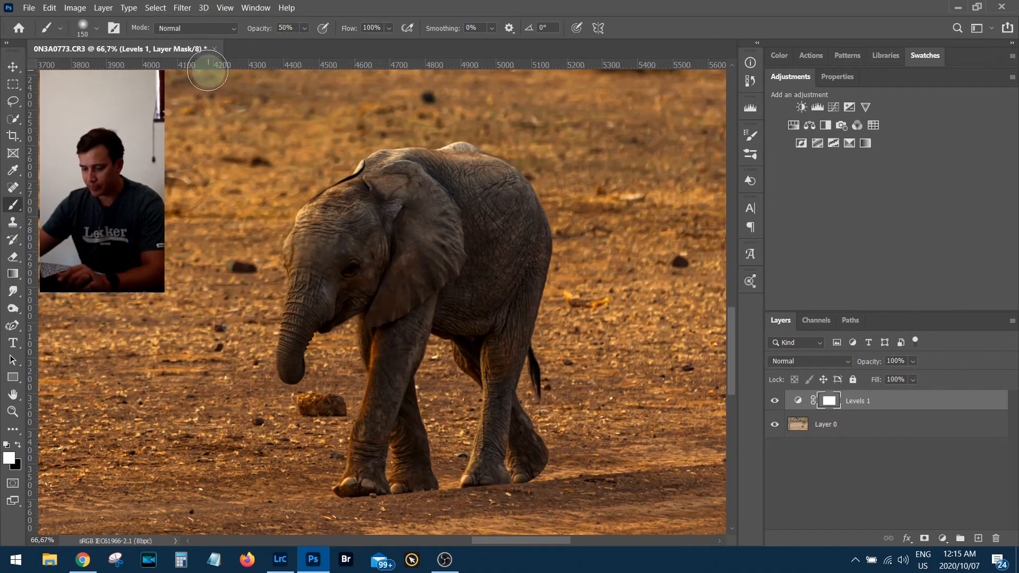
pyautogui.keyDown('alt'); pyautogui.rightClick(300, 214); pyautogui.keyUp('alt')
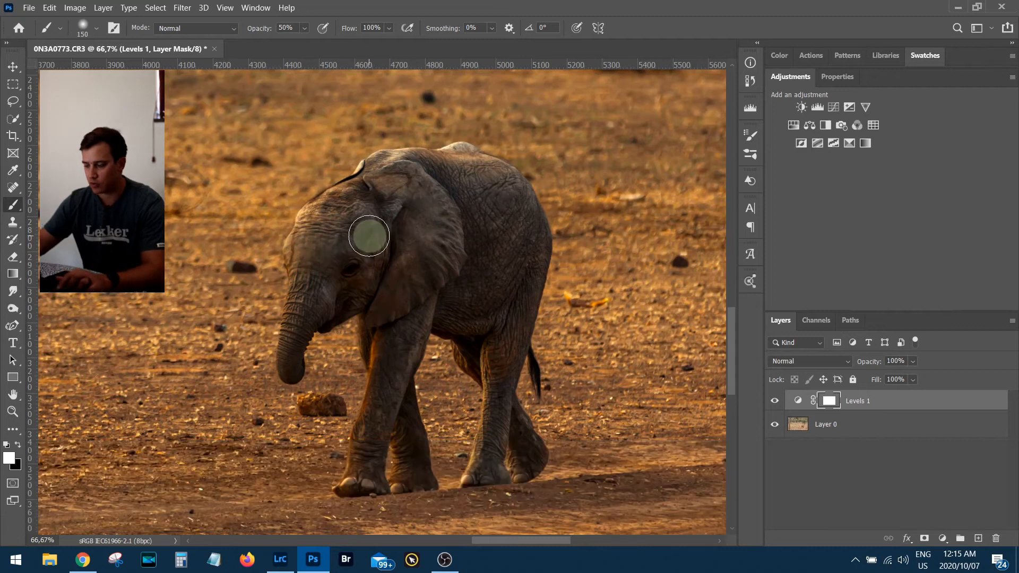
pyautogui.hotkey('ctrl', '+')
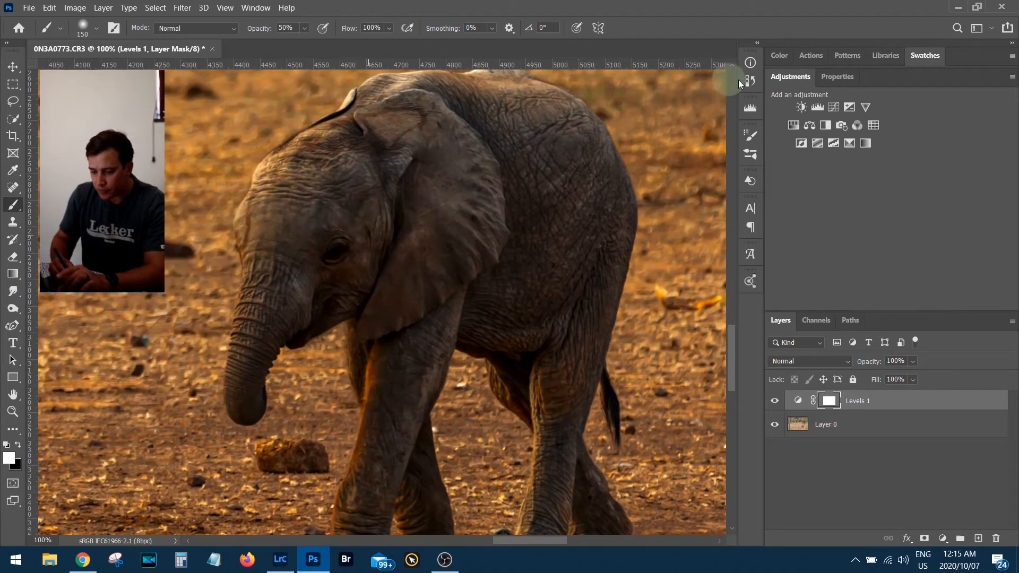
pyautogui.press('x')
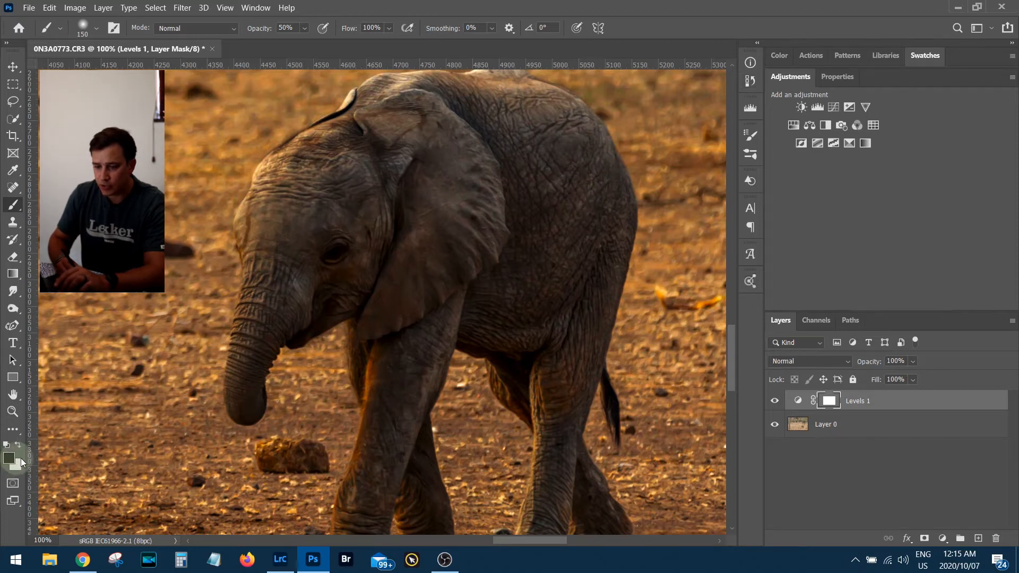
pyautogui.press('x')
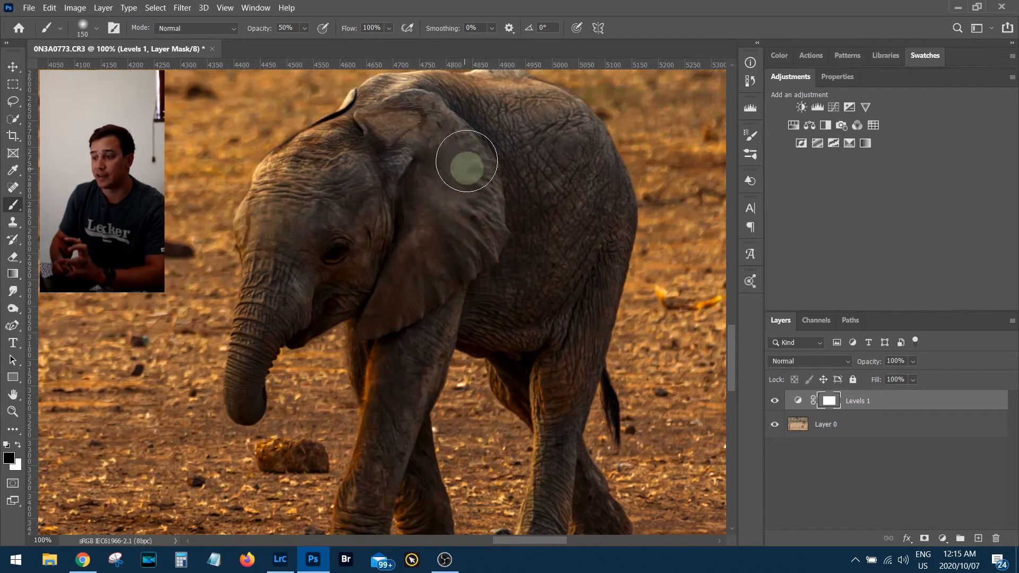
# Paint black at 50% opacity over the calf's head and ear on the Levels 1 mask, reducing the brush size to 70
pyautogui.moveTo(466, 229)
pyautogui.mouseDown()
pyautogui.moveTo(466, 139)
pyautogui.moveTo(482, 193)
pyautogui.moveTo(476, 241)
pyautogui.mouseUp()
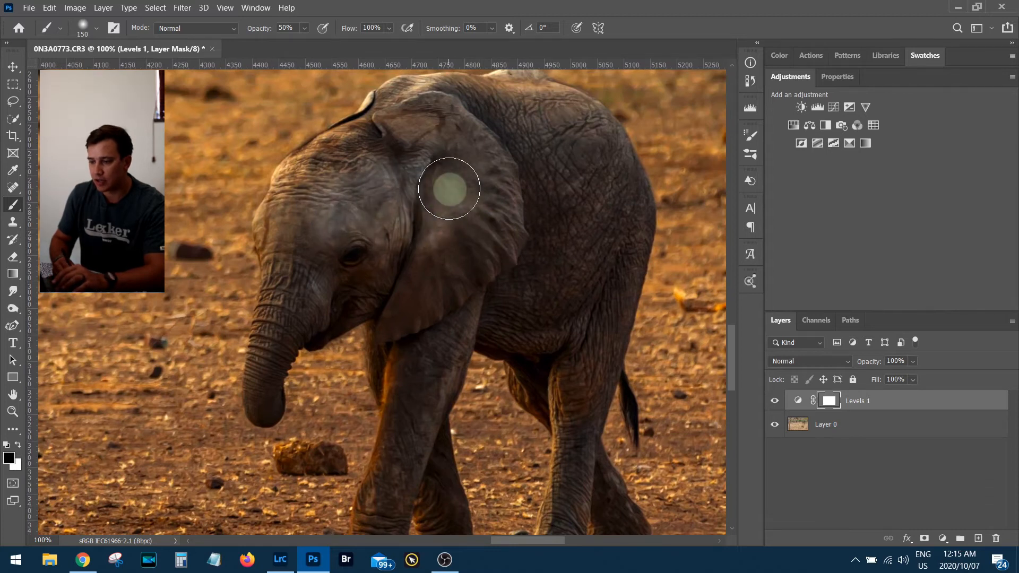
pyautogui.press('[')
pyautogui.press('[')
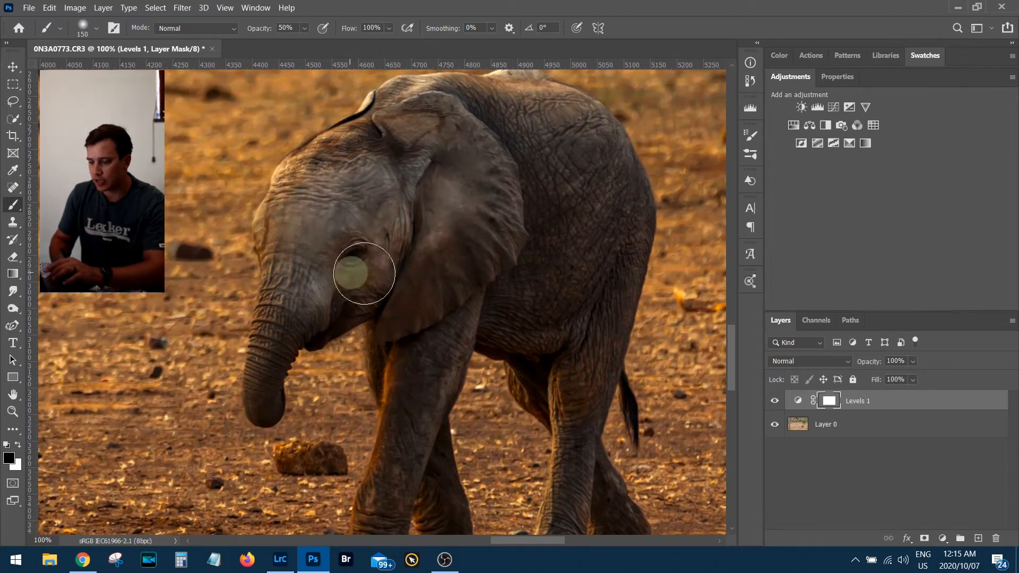
pyautogui.moveTo(393, 244)
pyautogui.mouseDown()
pyautogui.moveTo(419, 266)
pyautogui.moveTo(467, 254)
pyautogui.moveTo(486, 191)
pyautogui.moveTo(446, 133)
pyautogui.moveTo(337, 257)
pyautogui.mouseUp()
pyautogui.press('[')
pyautogui.press('[')
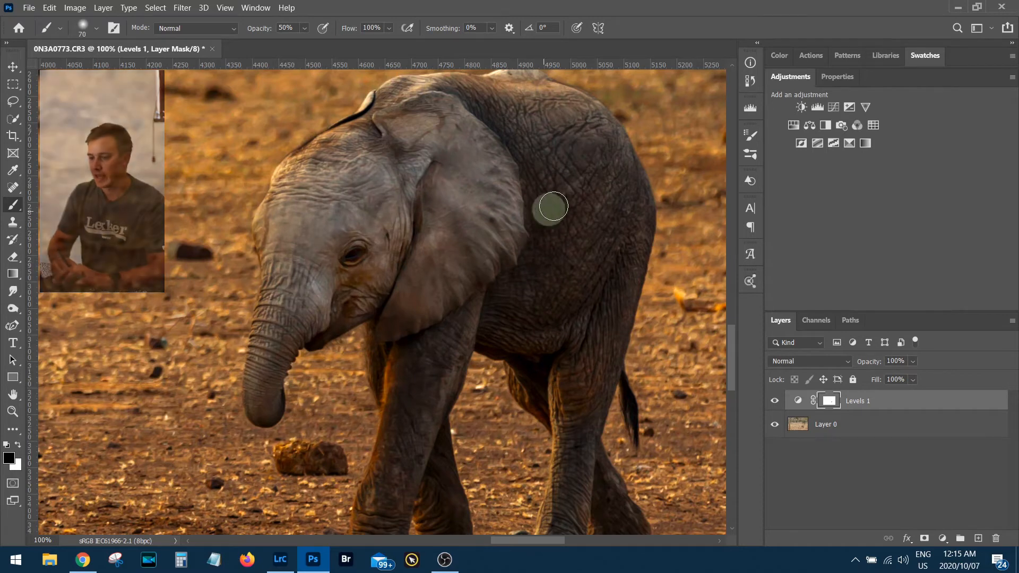
# Paint the calf's front legs down to the feet in black on the Levels 1 mask with a size 80 brush
pyautogui.moveTo(432, 306); pyautogui.dragTo(447, 228)
pyautogui.press(']')
pyautogui.press('ctrl+KP_Add')
pyautogui.press('ctrl+KP_Add')
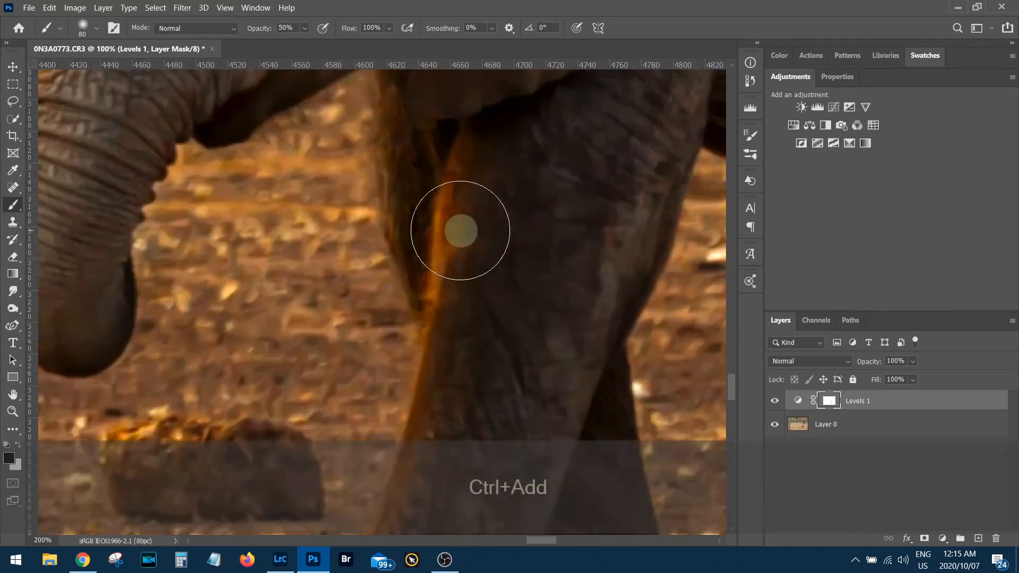
pyautogui.moveTo(532, 191); pyautogui.dragTo(506, 170)
pyautogui.moveTo(506, 171); pyautogui.dragTo(421, 221)
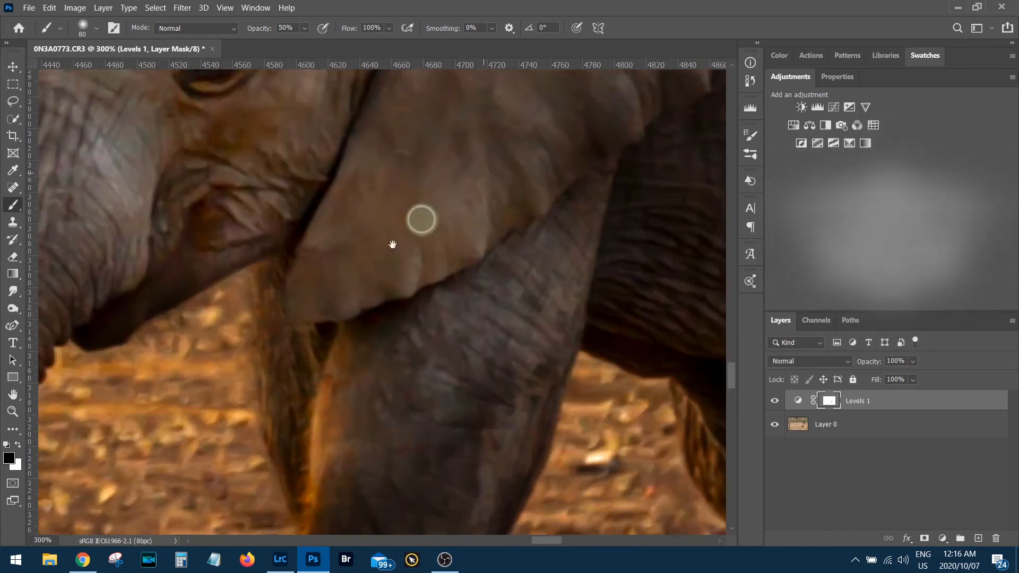
pyautogui.moveTo(421, 451); pyautogui.dragTo(392, 160)
pyautogui.moveTo(405, 273); pyautogui.dragTo(339, 350)
pyautogui.moveTo(339, 175); pyautogui.dragTo(372, 446)
pyautogui.moveTo(366, 238); pyautogui.dragTo(318, 414)
pyautogui.moveTo(376, 390); pyautogui.dragTo(407, 198)
pyautogui.moveTo(329, 302); pyautogui.dragTo(297, 488)
pyautogui.moveTo(348, 380); pyautogui.dragTo(348, 237)
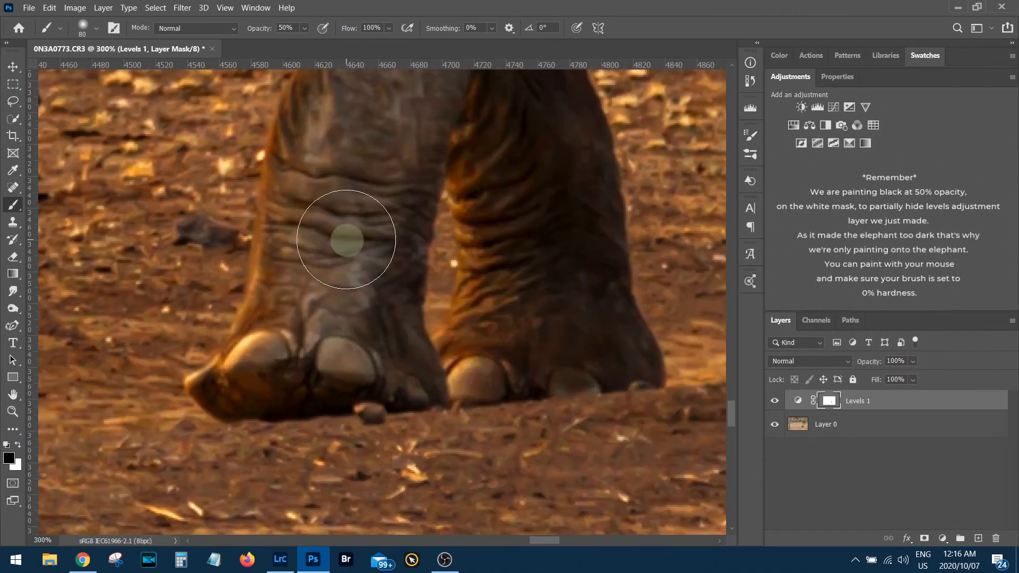
# Paint the calf's belly, hind legs and back in black at 50% opacity on the Levels 1 mask
pyautogui.moveTo(494, 127); pyautogui.dragTo(530, 202)
pyautogui.moveTo(531, 212); pyautogui.dragTo(539, 340)
pyautogui.moveTo(451, 85)
pyautogui.mouseDown()
pyautogui.moveTo(456, 203)
pyautogui.moveTo(242, 458)
pyautogui.mouseUp()
pyautogui.moveTo(502, 191); pyautogui.dragTo(357, 396)
pyautogui.moveTo(497, 140); pyautogui.dragTo(676, 391)
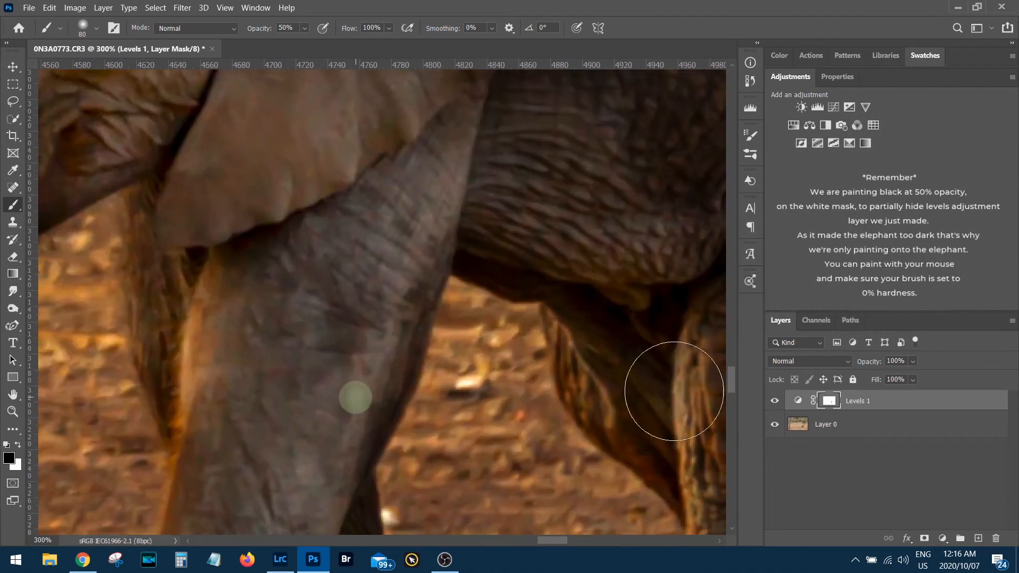
pyautogui.moveTo(626, 255); pyautogui.dragTo(490, 364)
pyautogui.moveTo(425, 138); pyautogui.dragTo(557, 247)
pyautogui.moveTo(557, 213); pyautogui.dragTo(521, 359)
pyautogui.moveTo(371, 388)
pyautogui.mouseDown()
pyautogui.moveTo(560, 212)
pyautogui.moveTo(530, 85)
pyautogui.mouseUp()
pyautogui.moveTo(522, 403)
pyautogui.mouseDown()
pyautogui.moveTo(480, 207)
pyautogui.moveTo(448, 360)
pyautogui.moveTo(451, 186)
pyautogui.mouseUp()
pyautogui.moveTo(435, 361)
pyautogui.mouseDown()
pyautogui.moveTo(444, 202)
pyautogui.moveTo(392, 456)
pyautogui.mouseUp()
pyautogui.moveTo(573, 419); pyautogui.dragTo(491, 235)
pyautogui.moveTo(491, 159); pyautogui.dragTo(456, 451)
pyautogui.moveTo(491, 106); pyautogui.dragTo(437, 350)
pyautogui.moveTo(484, 274); pyautogui.dragTo(516, 144)
pyautogui.moveTo(515, 144); pyautogui.dragTo(445, 346)
pyautogui.moveTo(416, 392); pyautogui.dragTo(275, 179)
pyautogui.moveTo(355, 159)
pyautogui.mouseDown()
pyautogui.moveTo(359, 334)
pyautogui.moveTo(179, 292)
pyautogui.moveTo(387, 451)
pyautogui.mouseUp()
pyautogui.moveTo(205, 358); pyautogui.dragTo(392, 318)
pyautogui.moveTo(249, 266); pyautogui.dragTo(422, 328)
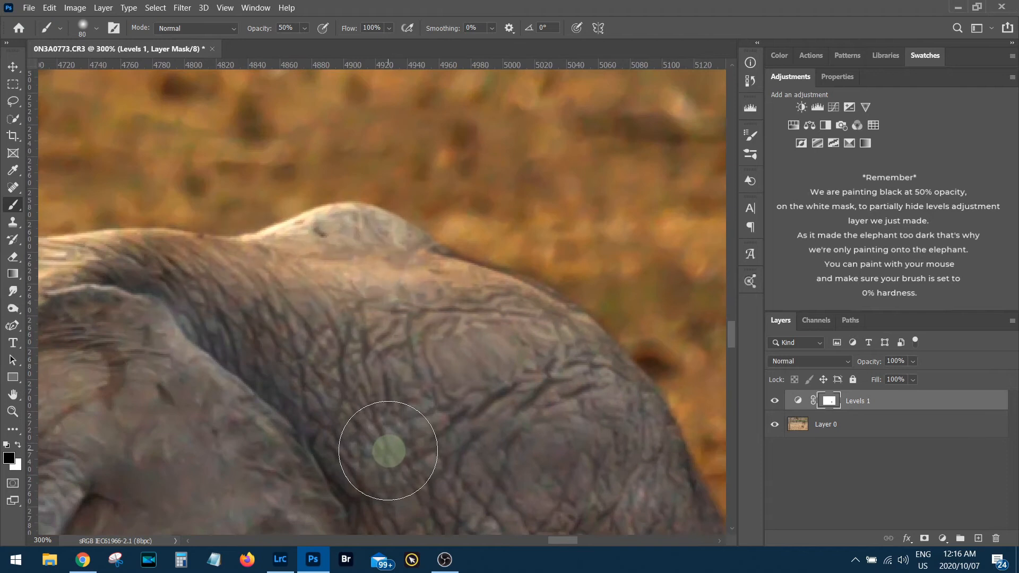
# Touch up the Levels 1 mask on the calf with white, and return the foreground colour to black
pyautogui.moveTo(239, 231); pyautogui.dragTo(357, 298)
pyautogui.press('x')
pyautogui.moveTo(493, 438); pyautogui.dragTo(645, 259)
pyautogui.press('x')
pyautogui.press('ctrl+KP_Subtract')
pyautogui.press('ctrl+KP_Subtract')
pyautogui.press('ctrl+KP_Subtract')
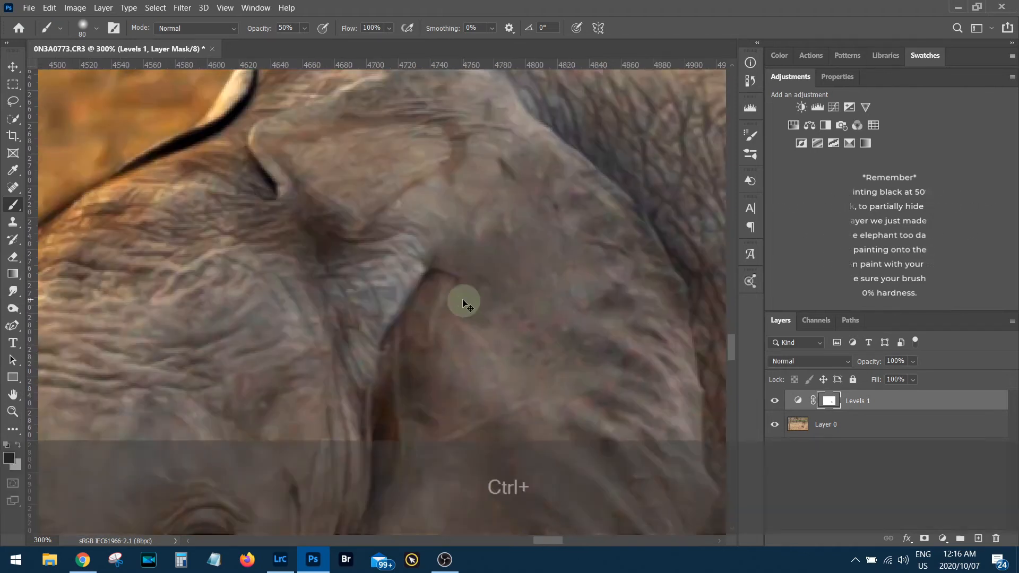
pyautogui.press('ctrl+KP_Subtract')
pyautogui.press('ctrl+KP_Subtract')
pyautogui.press('ctrl+KP_Subtract')
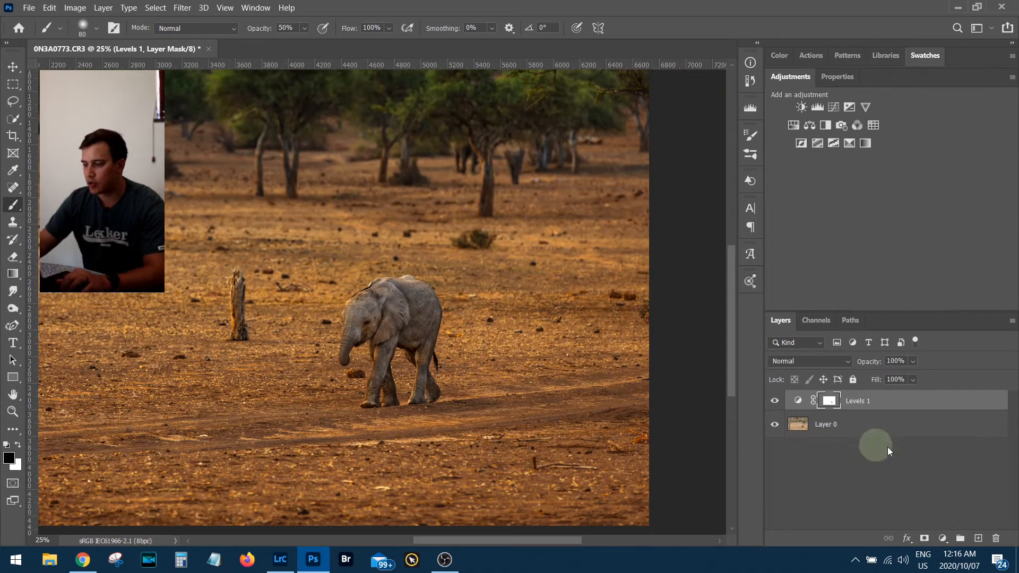
# Display the Levels 1 mask alone, fill the missed gaps inside the calf's silhouette with a size 125 black brush, and return to the photo
pyautogui.keyDown('alt'); pyautogui.click(829, 401); pyautogui.keyUp('alt')
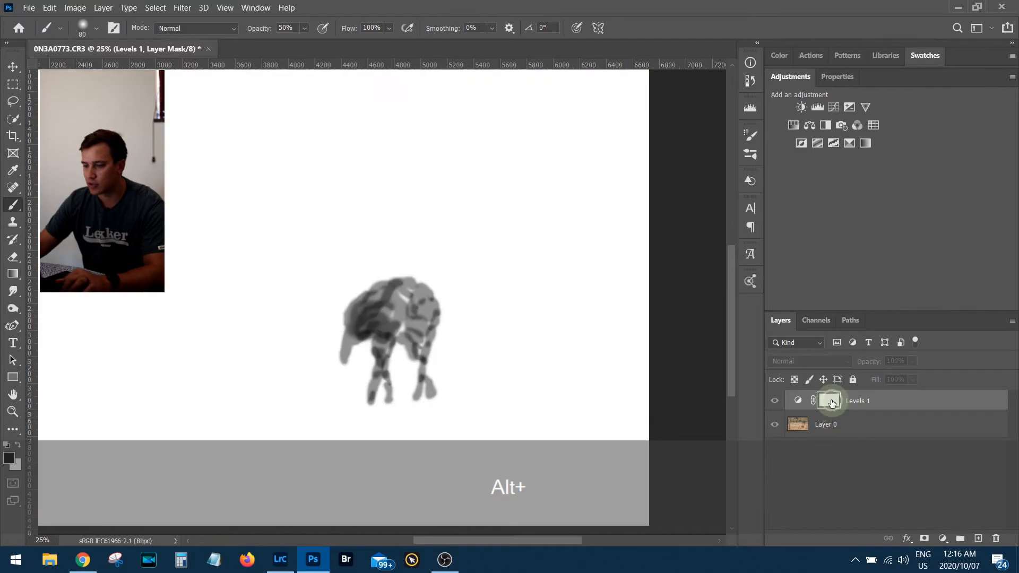
pyautogui.press('ctrl+alt+KP_Add')
pyautogui.press('ctrl+alt+KP_Add')
pyautogui.press('ctrl+alt+KP_Add')
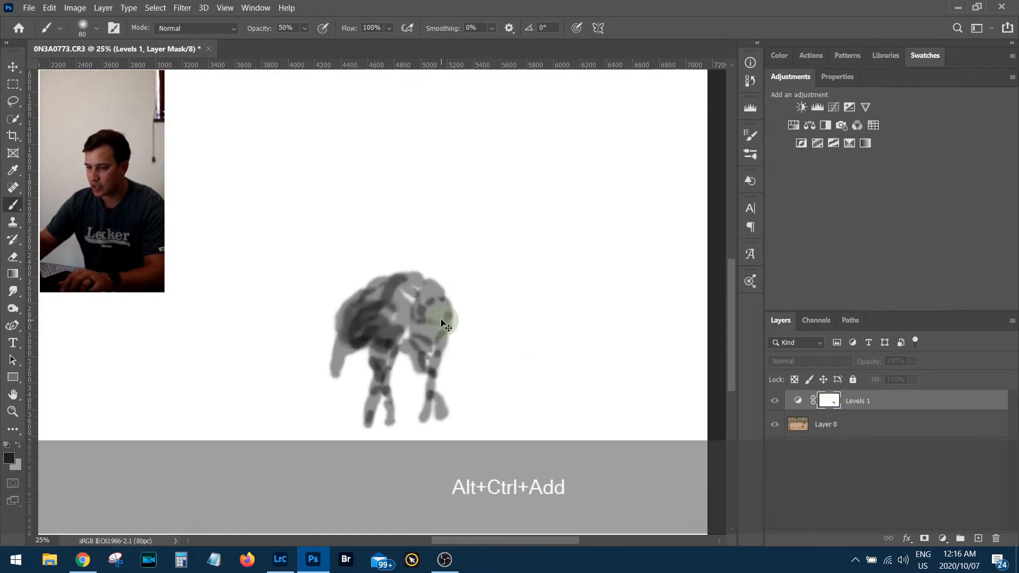
pyautogui.press('space')
pyautogui.moveTo(449, 319); pyautogui.dragTo(451, 239)
pyautogui.press(']')
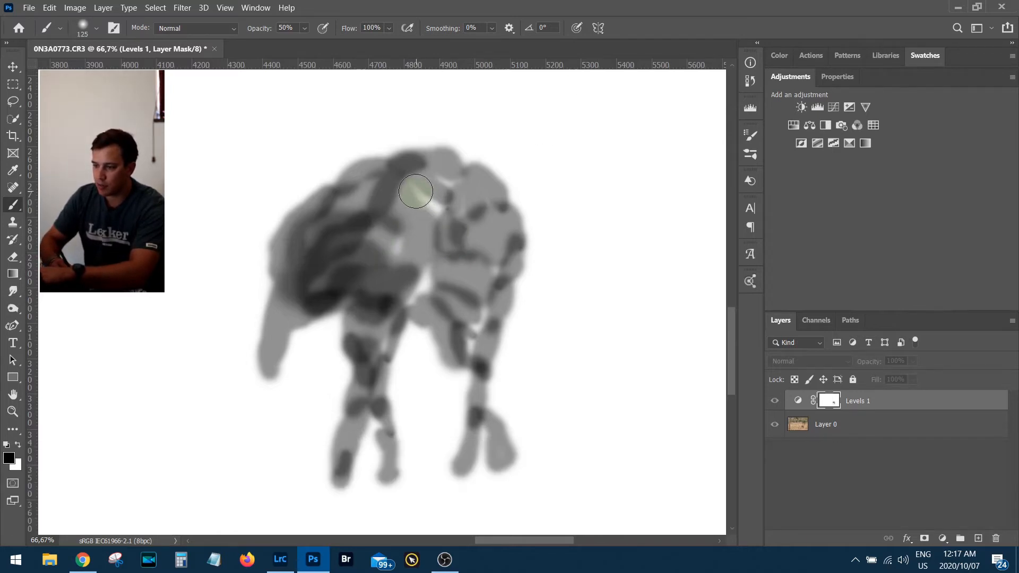
pyautogui.moveTo(416, 191); pyautogui.dragTo(412, 183)
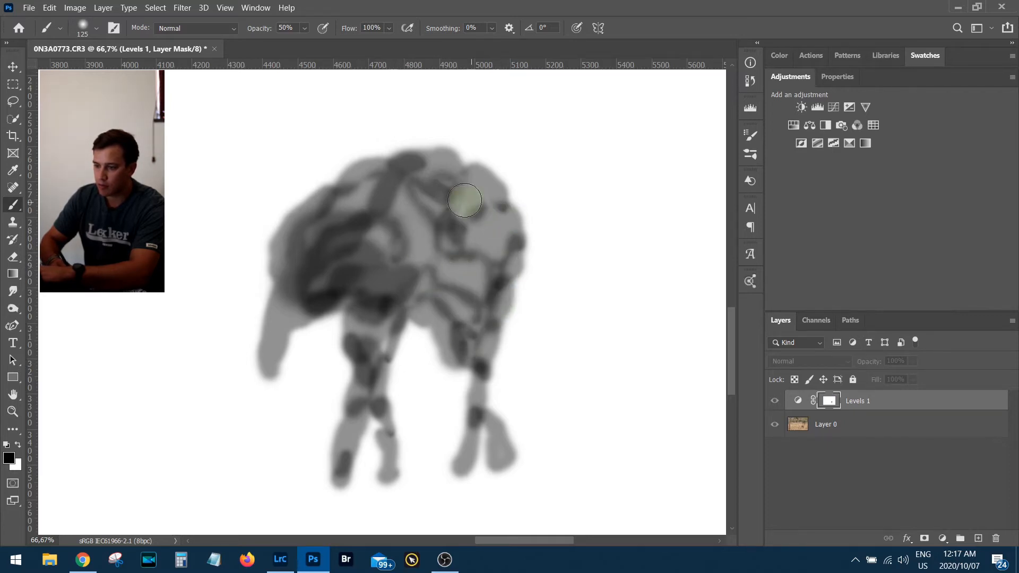
pyautogui.keyDown('alt'); pyautogui.click(832, 402); pyautogui.keyUp('alt')
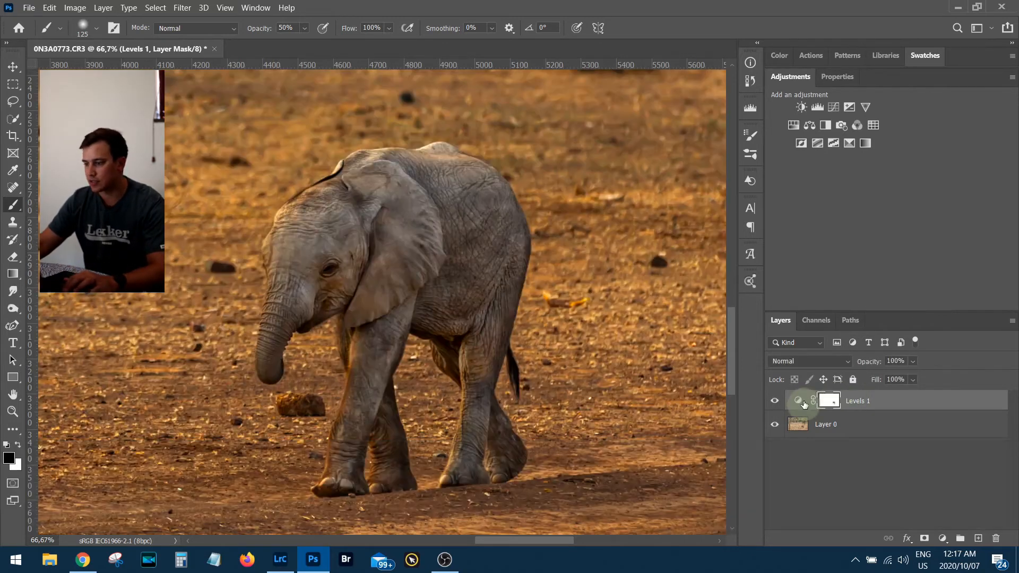
# Compare the photo with and without the Levels 1 adjustment by toggling its visibility
pyautogui.click(781, 406)
pyautogui.click(780, 406)
pyautogui.click(779, 406)
pyautogui.click(778, 405)
pyautogui.click(778, 405)
pyautogui.click(779, 405)
pyautogui.click(778, 405)
pyautogui.click(778, 405)
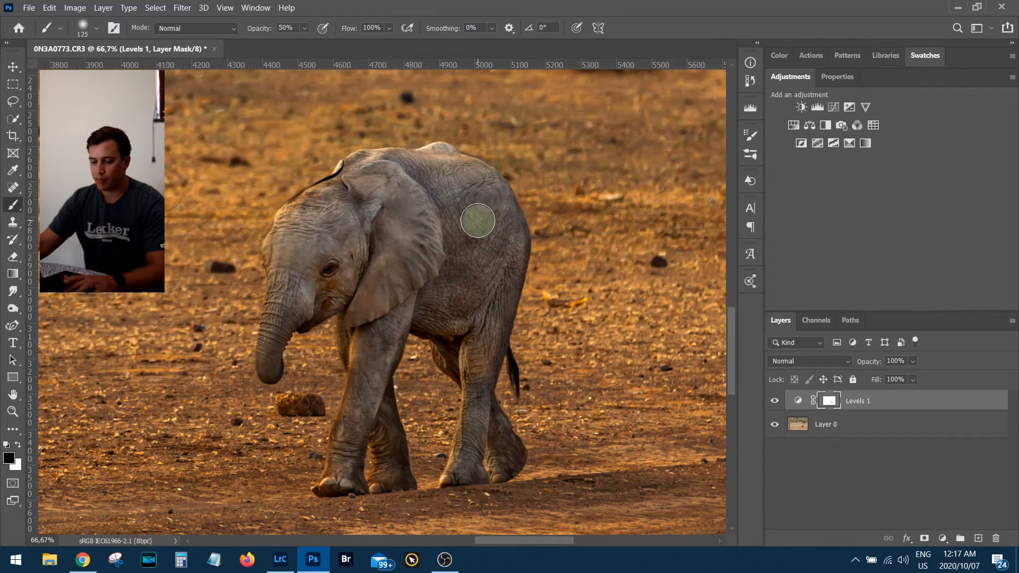
# Enter Quick Mask mode and ready the Brush tool with black at 100% opacity
pyautogui.press('q')
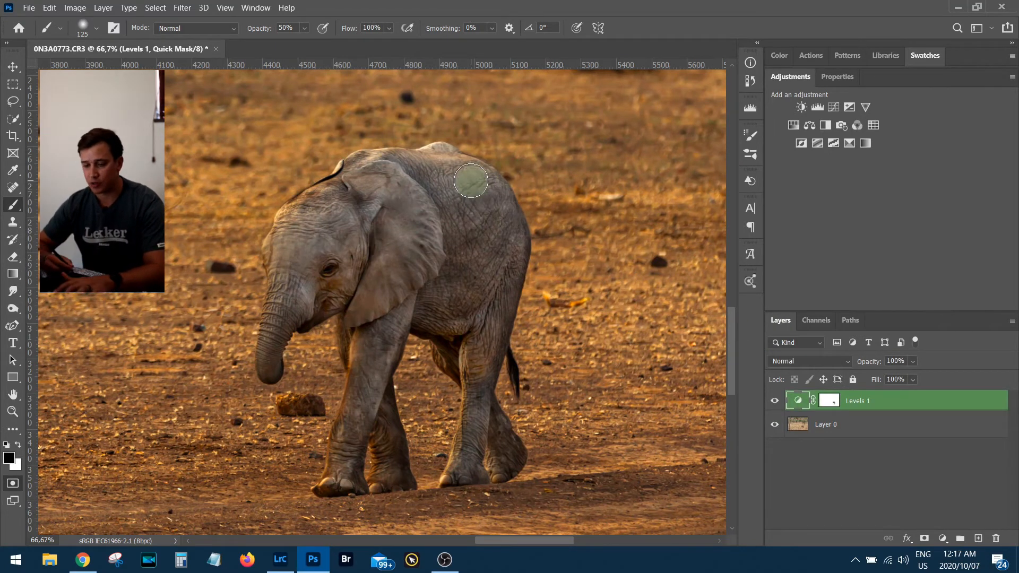
pyautogui.press('q')
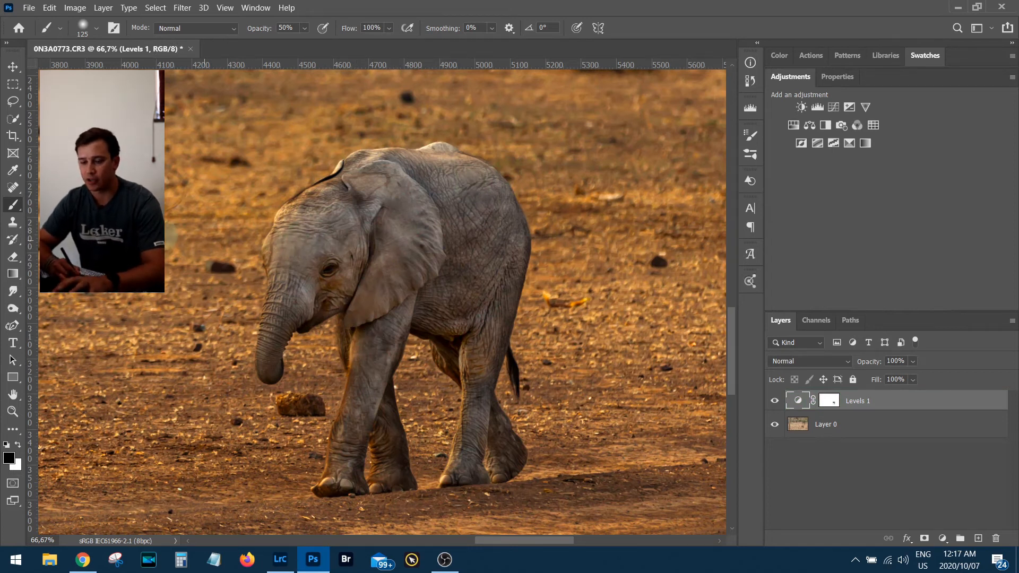
pyautogui.press('q')
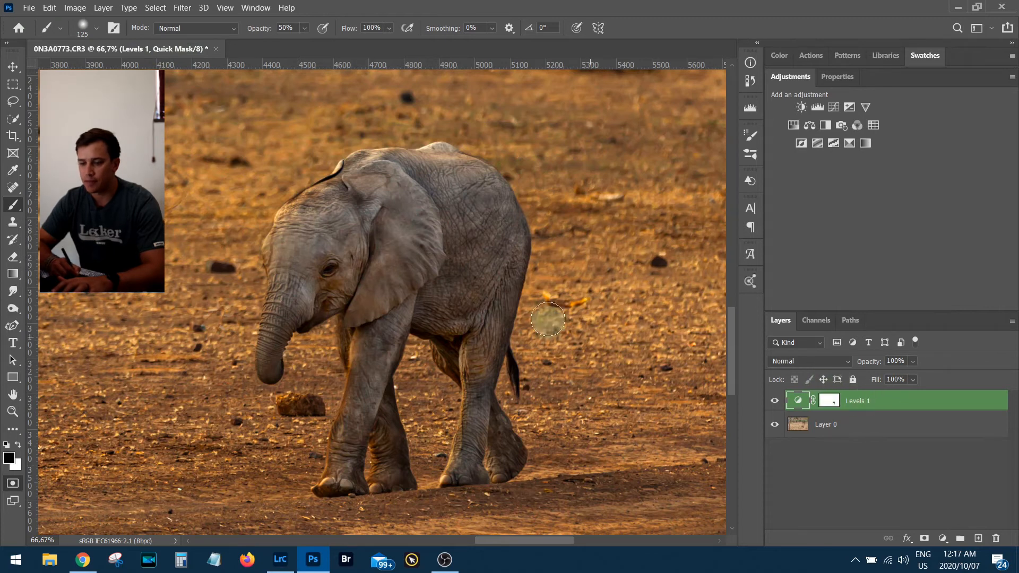
pyautogui.press('d')
pyautogui.click(92, 381)
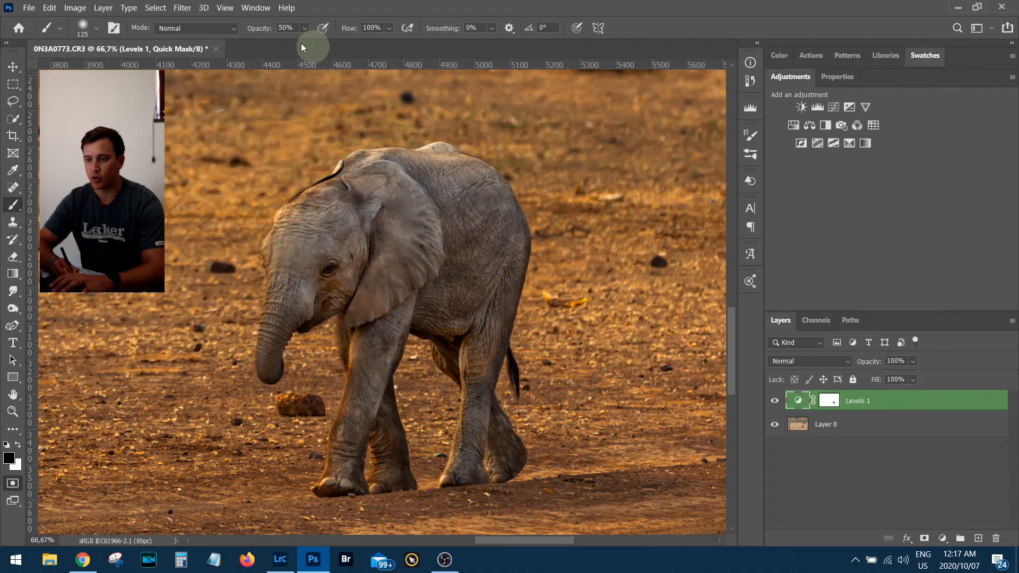
pyautogui.press('1')
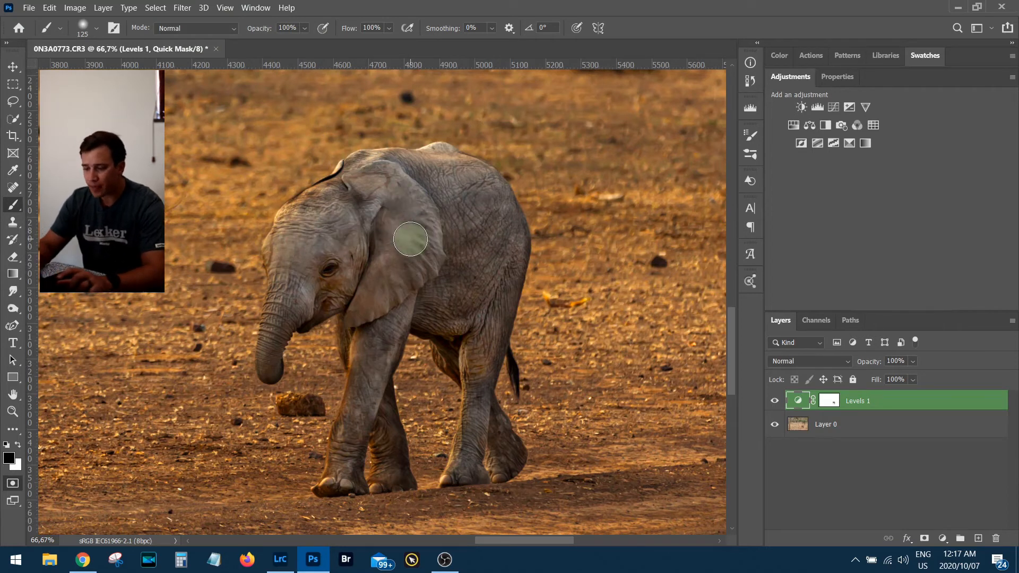
pyautogui.press('ctrl+KP_Add')
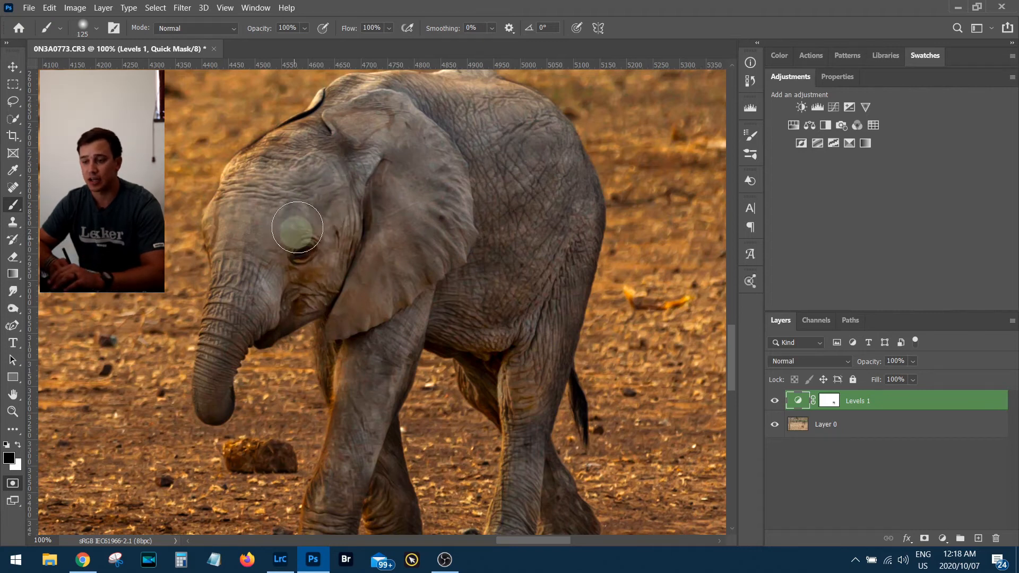
# Paint the Quick Mask over the calf's head, ear, belly and legs, reducing the brush size from 125 to 70
pyautogui.moveTo(340, 171)
pyautogui.mouseDown()
pyautogui.moveTo(323, 207)
pyautogui.moveTo(361, 223)
pyautogui.moveTo(346, 168)
pyautogui.mouseUp()
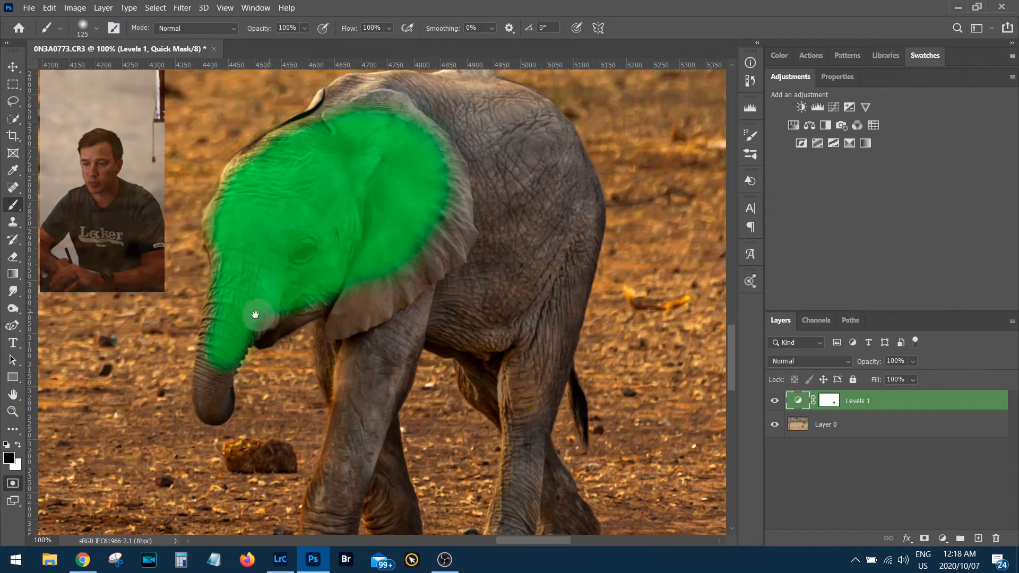
pyautogui.moveTo(255, 307); pyautogui.dragTo(405, 228)
pyautogui.hotkey('ctrl', '+')
pyautogui.press('[')
pyautogui.press('[')
pyautogui.press('[')
pyautogui.press('[')
pyautogui.moveTo(412, 180)
pyautogui.mouseDown()
pyautogui.moveTo(403, 193)
pyautogui.moveTo(473, 143)
pyautogui.mouseUp()
pyautogui.moveTo(663, 228); pyautogui.dragTo(676, 286)
pyautogui.moveTo(676, 295); pyautogui.dragTo(623, 166)
pyautogui.moveTo(623, 167)
pyautogui.mouseDown()
pyautogui.moveTo(622, 305)
pyautogui.moveTo(574, 371)
pyautogui.mouseUp()
pyautogui.moveTo(577, 348); pyautogui.dragTo(598, 173)
pyautogui.moveTo(583, 270); pyautogui.dragTo(562, 353)
pyautogui.moveTo(673, 95); pyautogui.dragTo(494, 161)
pyautogui.moveTo(499, 132); pyautogui.dragTo(565, 276)
pyautogui.moveTo(494, 161)
pyautogui.mouseDown()
pyautogui.moveTo(489, 152)
pyautogui.moveTo(487, 318)
pyautogui.mouseUp()
pyautogui.moveTo(496, 108); pyautogui.dragTo(476, 343)
pyautogui.moveTo(476, 159); pyautogui.dragTo(395, 356)
pyautogui.moveTo(461, 186); pyautogui.dragTo(427, 284)
pyautogui.moveTo(605, 128); pyautogui.dragTo(428, 285)
pyautogui.moveTo(573, 345); pyautogui.dragTo(419, 127)
pyautogui.moveTo(425, 159)
pyautogui.mouseDown()
pyautogui.moveTo(450, 153)
pyautogui.moveTo(562, 297)
pyautogui.mouseUp()
pyautogui.moveTo(556, 289)
pyautogui.mouseDown()
pyautogui.moveTo(543, 142)
pyautogui.moveTo(478, 202)
pyautogui.moveTo(531, 297)
pyautogui.moveTo(504, 425)
pyautogui.moveTo(586, 289)
pyautogui.mouseUp()
pyautogui.moveTo(543, 203); pyautogui.dragTo(538, 372)
pyautogui.moveTo(576, 233); pyautogui.dragTo(550, 336)
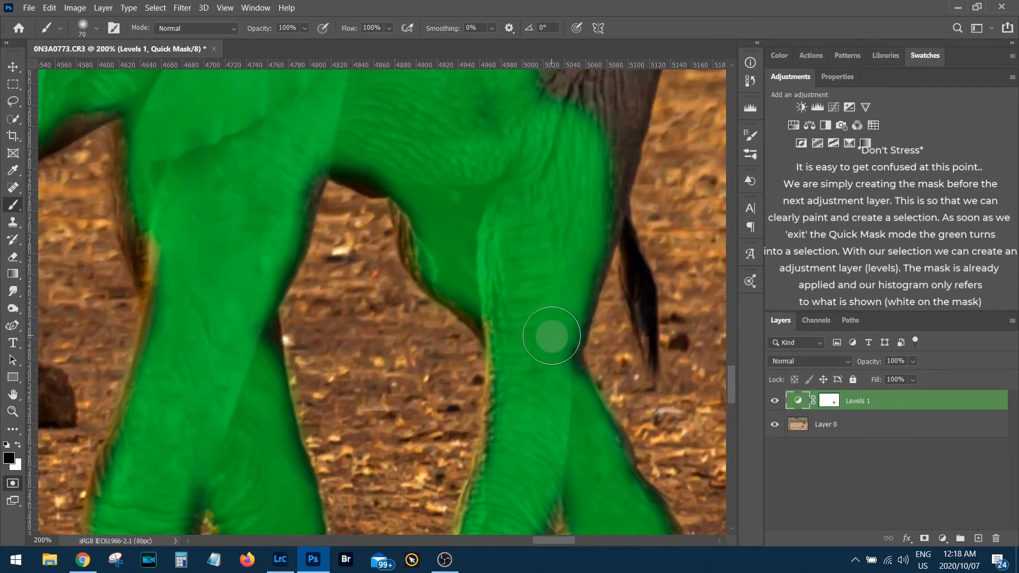
# Extend the Quick Mask over the calf's rump and the remaining uncovered parts of its body
pyautogui.moveTo(552, 160); pyautogui.dragTo(454, 352)
pyautogui.moveTo(520, 218); pyautogui.dragTo(492, 353)
pyautogui.moveTo(531, 149); pyautogui.dragTo(492, 352)
pyautogui.moveTo(477, 186); pyautogui.dragTo(446, 351)
pyautogui.moveTo(360, 318); pyautogui.dragTo(202, 230)
pyautogui.moveTo(319, 154)
pyautogui.mouseDown()
pyautogui.moveTo(483, 212)
pyautogui.moveTo(456, 159)
pyautogui.moveTo(474, 345)
pyautogui.mouseUp()
pyautogui.moveTo(509, 319)
pyautogui.mouseDown()
pyautogui.moveTo(424, 286)
pyautogui.moveTo(215, 276)
pyautogui.mouseUp()
pyautogui.moveTo(340, 228); pyautogui.dragTo(197, 244)
pyautogui.moveTo(233, 251); pyautogui.dragTo(482, 279)
pyautogui.moveTo(424, 260); pyautogui.dragTo(281, 297)
pyautogui.moveTo(186, 454); pyautogui.dragTo(434, 202)
pyautogui.moveTo(366, 263); pyautogui.dragTo(393, 154)
pyautogui.hotkey('ctrl', '-')
pyautogui.hotkey('ctrl', '-')
pyautogui.hotkey('ctrl', '-')
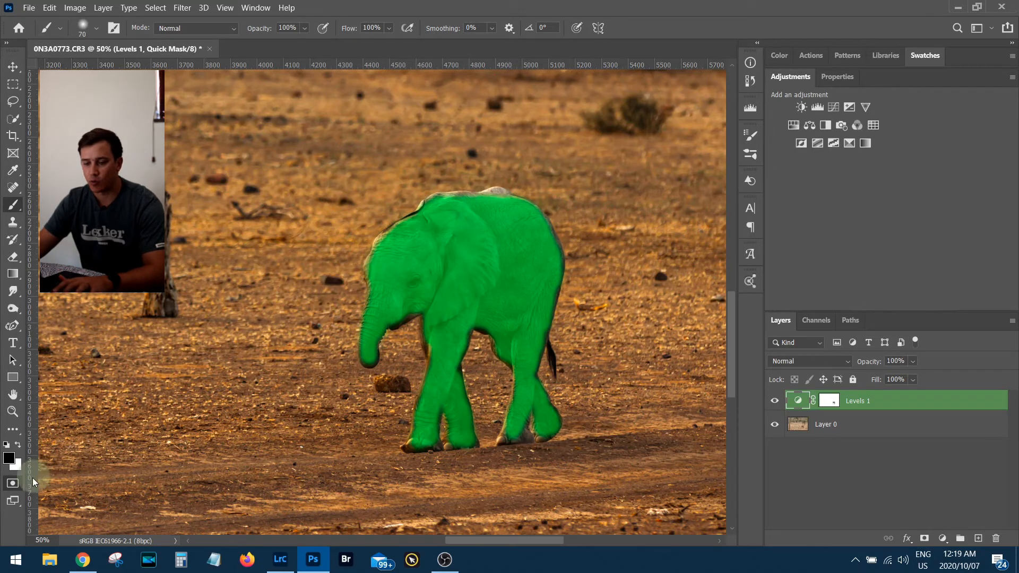
# Turn the Quick Mask into a selection, add a Levels adjustment masked to the calf, and check its mask in isolation
pyautogui.click(12, 484)
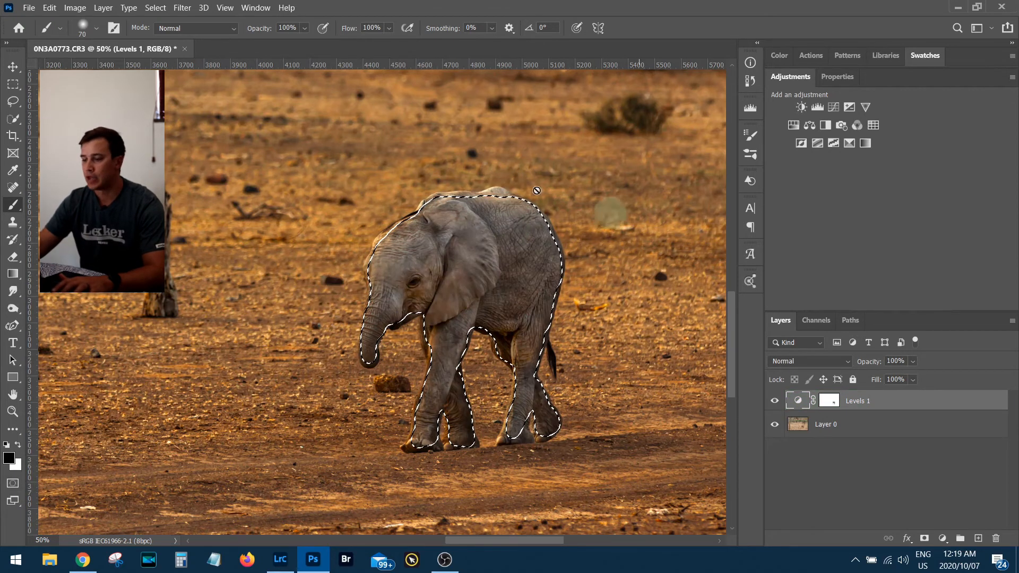
pyautogui.click(815, 111)
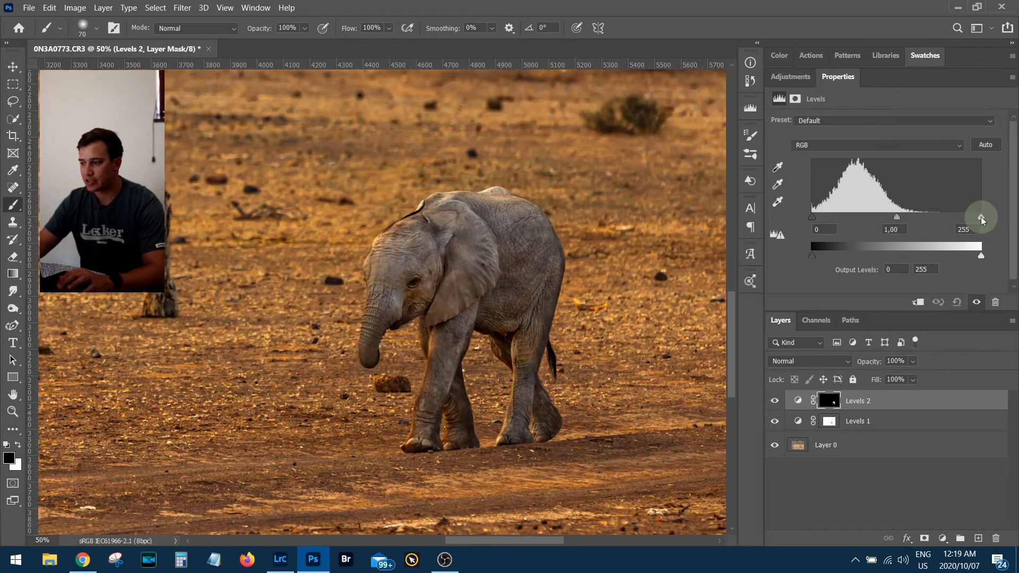
pyautogui.keyDown('alt'); pyautogui.click(829, 406); pyautogui.keyUp('alt')
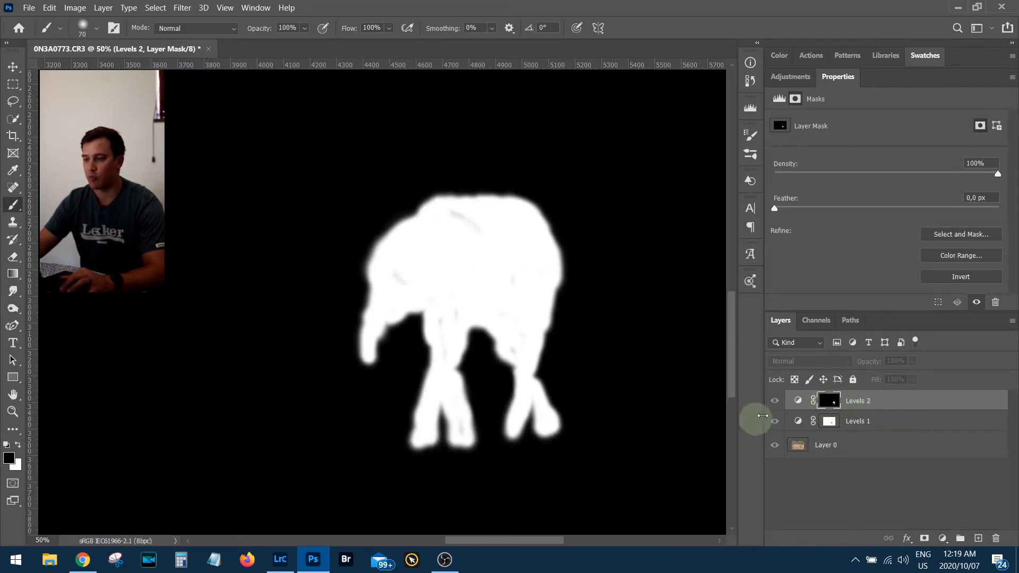
pyautogui.keyDown('alt'); pyautogui.click(832, 405); pyautogui.keyUp('alt')
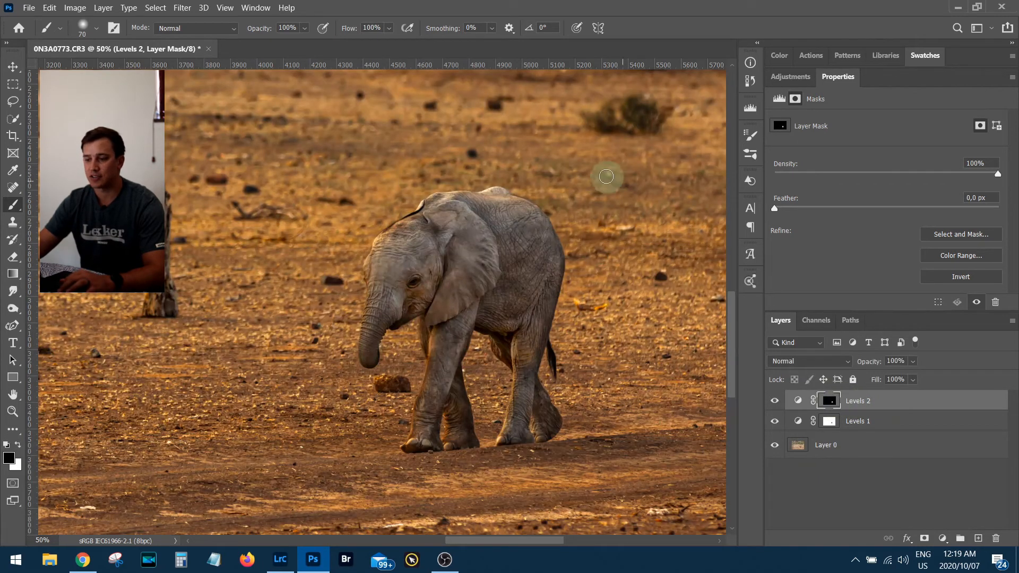
# Compare the whole photo with and without the Levels adjustments by toggling the visibility of every layer above the base photo
pyautogui.doubleClick(12, 393)
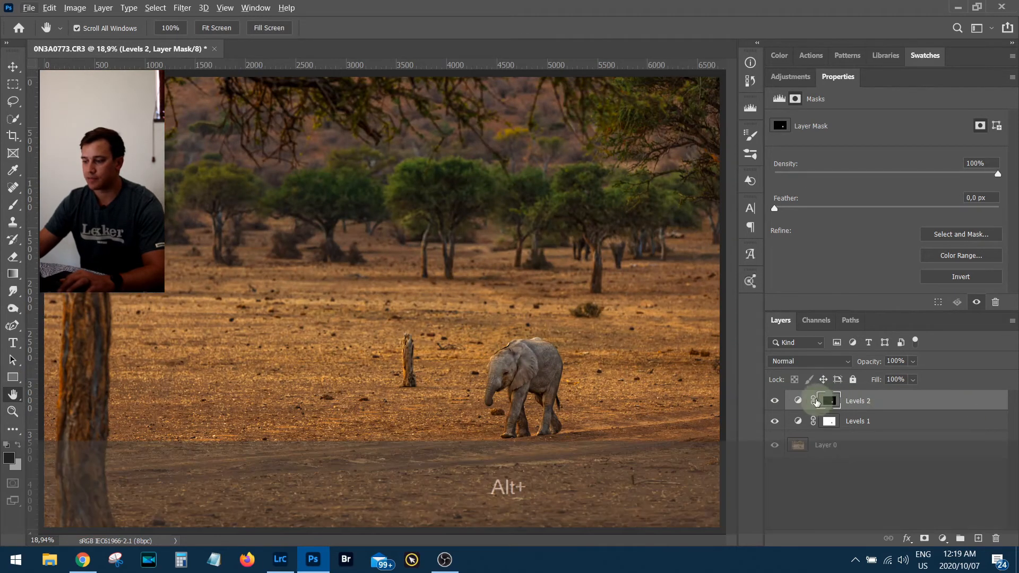
pyautogui.click(798, 400)
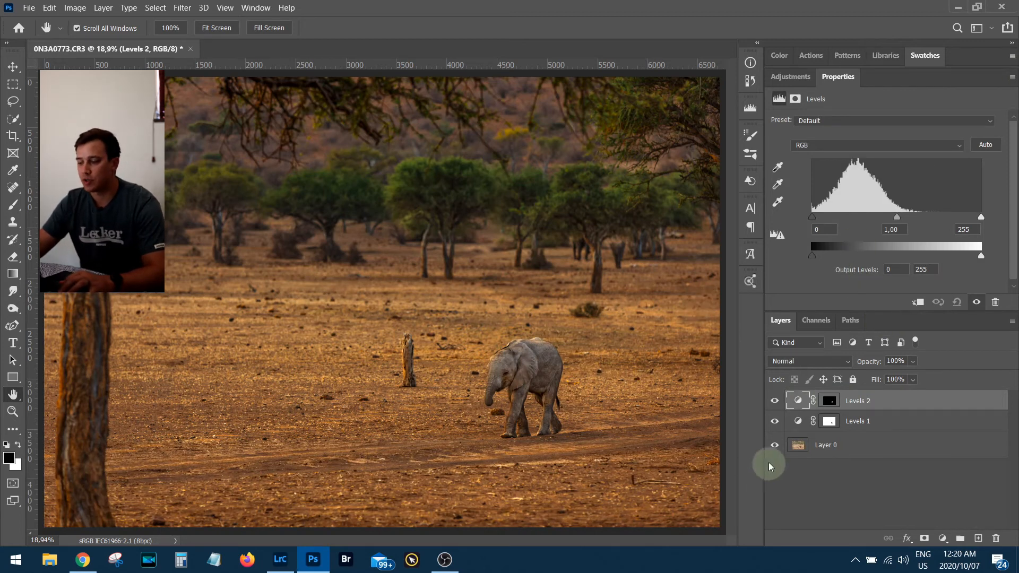
pyautogui.keyDown('alt'); pyautogui.click(775, 447); pyautogui.keyUp('alt')
pyautogui.keyDown('alt'); pyautogui.click(775, 447); pyautogui.keyUp('alt')
pyautogui.keyDown('alt'); pyautogui.click(774, 447); pyautogui.keyUp('alt')
pyautogui.keyDown('alt'); pyautogui.click(774, 448); pyautogui.keyUp('alt')
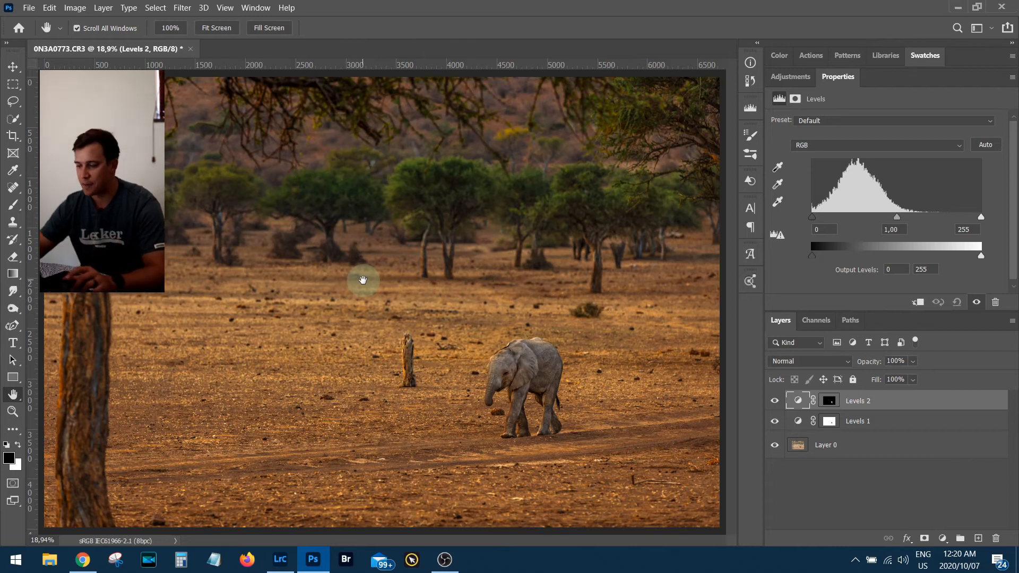
# Set the Levels 2 adjustment's white input to 226 and midtone to 0.85, previewing the shadow clipping on the calf
pyautogui.hotkey('ctrl', '+')
pyautogui.hotkey('ctrl', '+')
pyautogui.moveTo(363, 280); pyautogui.dragTo(200, 153)
pyautogui.hotkey('ctrl', '+')
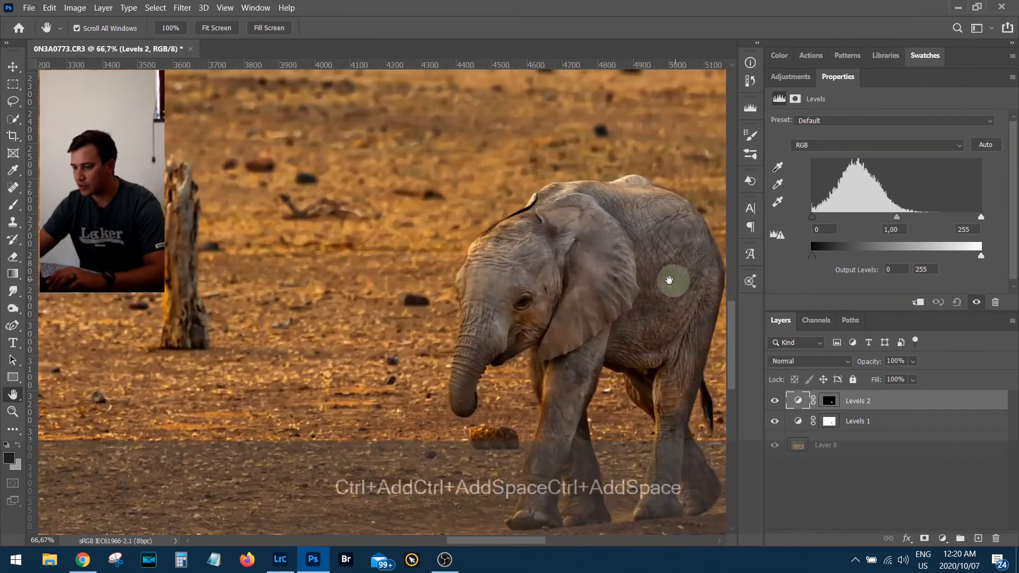
pyautogui.moveTo(671, 277); pyautogui.dragTo(490, 228)
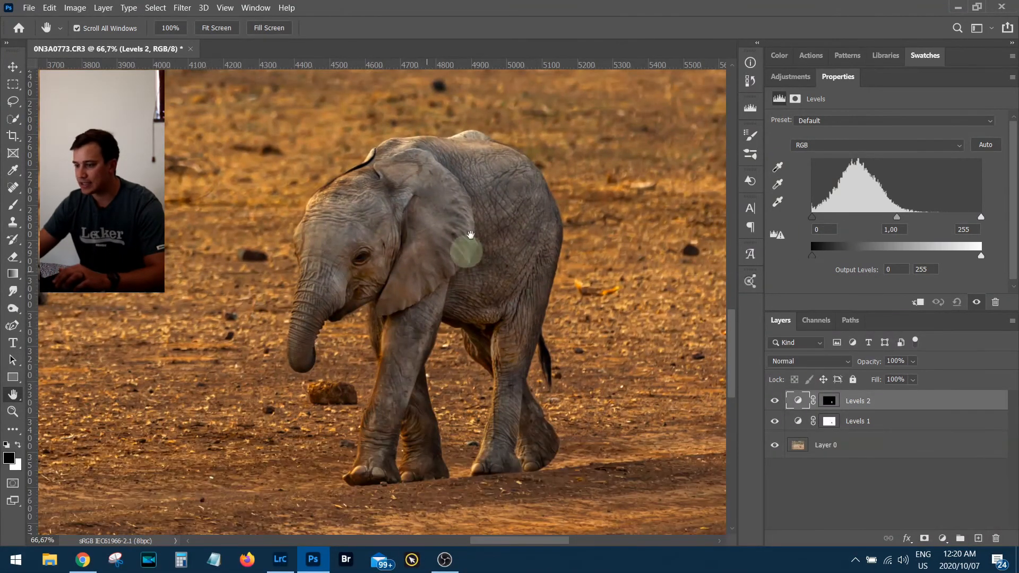
pyautogui.moveTo(985, 219); pyautogui.dragTo(962, 219)
pyautogui.press('alt')
pyautogui.moveTo(887, 218); pyautogui.dragTo(897, 223)
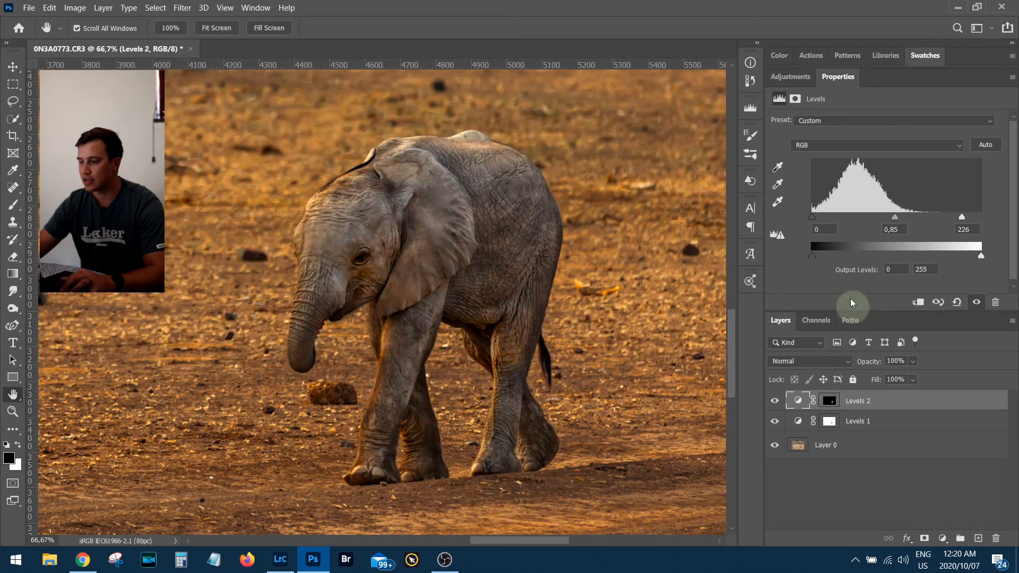
pyautogui.keyDown('alt'); pyautogui.click(812, 221); pyautogui.keyUp('alt')
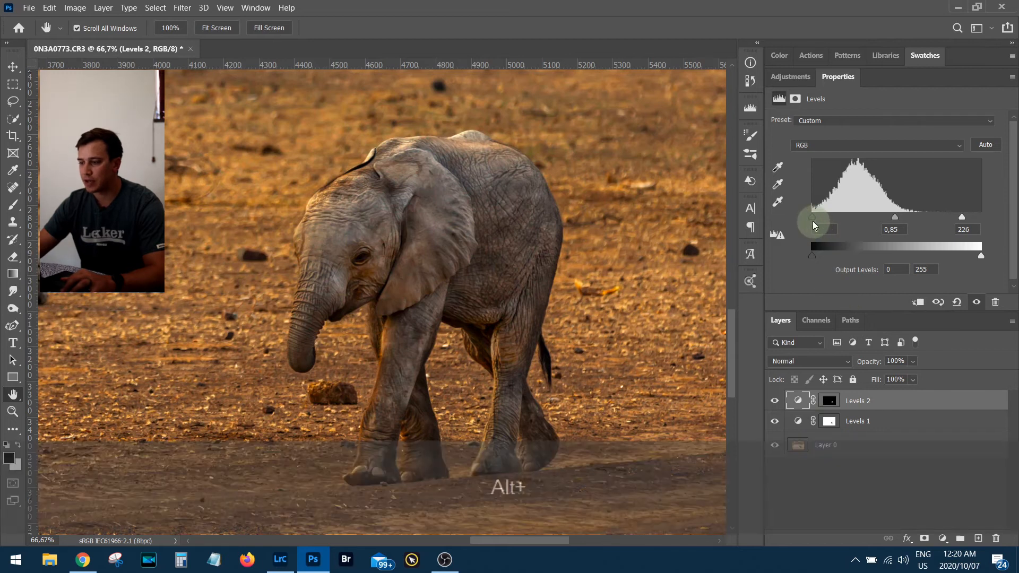
pyautogui.moveTo(814, 223); pyautogui.dragTo(724, 237)
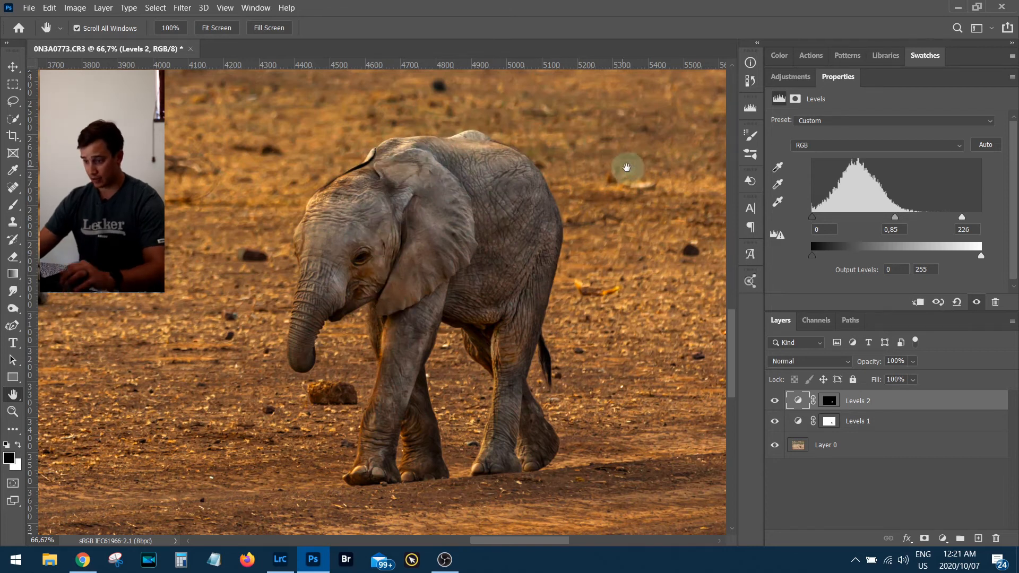
# Enter Quick Mask mode and paint over the calf's torso, ear, front leg, forehead and trunk with the brush enlarged to 125
pyautogui.press('q')
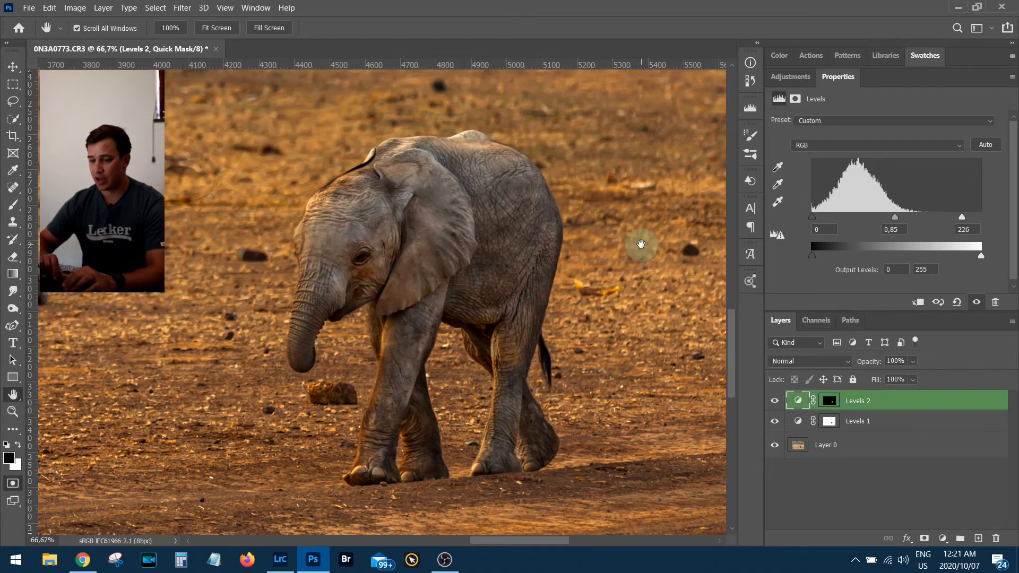
pyautogui.press('b')
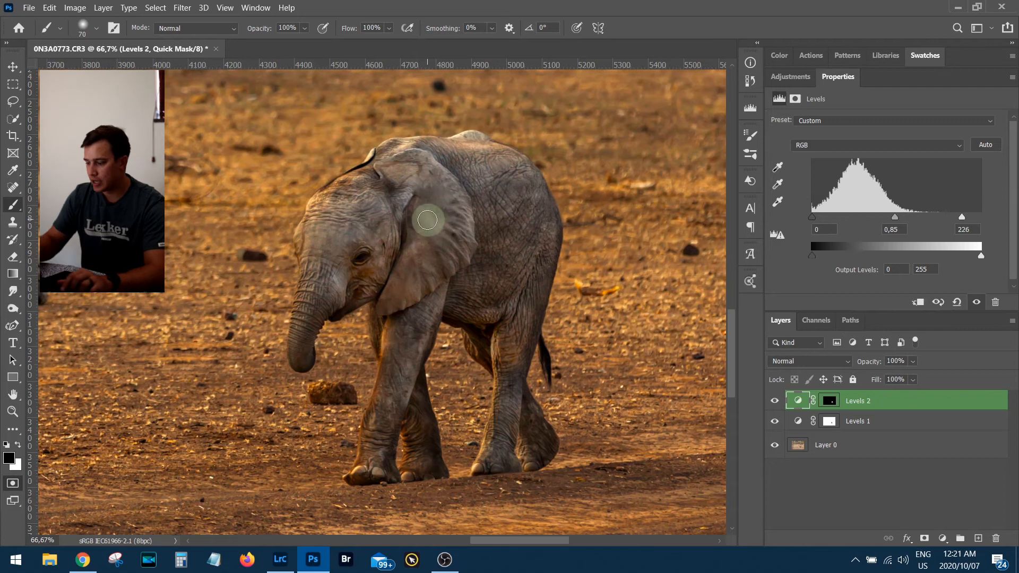
pyautogui.hotkey('ctrl', '+')
pyautogui.moveTo(577, 160); pyautogui.dragTo(522, 243)
pyautogui.press(']')
pyautogui.press(']')
pyautogui.press(']')
pyautogui.press(']')
pyautogui.moveTo(437, 183)
pyautogui.mouseDown()
pyautogui.moveTo(492, 297)
pyautogui.moveTo(531, 207)
pyautogui.moveTo(560, 318)
pyautogui.moveTo(536, 361)
pyautogui.mouseUp()
pyautogui.moveTo(522, 354); pyautogui.dragTo(535, 203)
pyautogui.moveTo(388, 279)
pyautogui.mouseDown()
pyautogui.moveTo(364, 340)
pyautogui.moveTo(387, 277)
pyautogui.moveTo(374, 422)
pyautogui.mouseUp()
pyautogui.moveTo(379, 186)
pyautogui.mouseDown()
pyautogui.moveTo(407, 210)
pyautogui.moveTo(390, 209)
pyautogui.mouseUp()
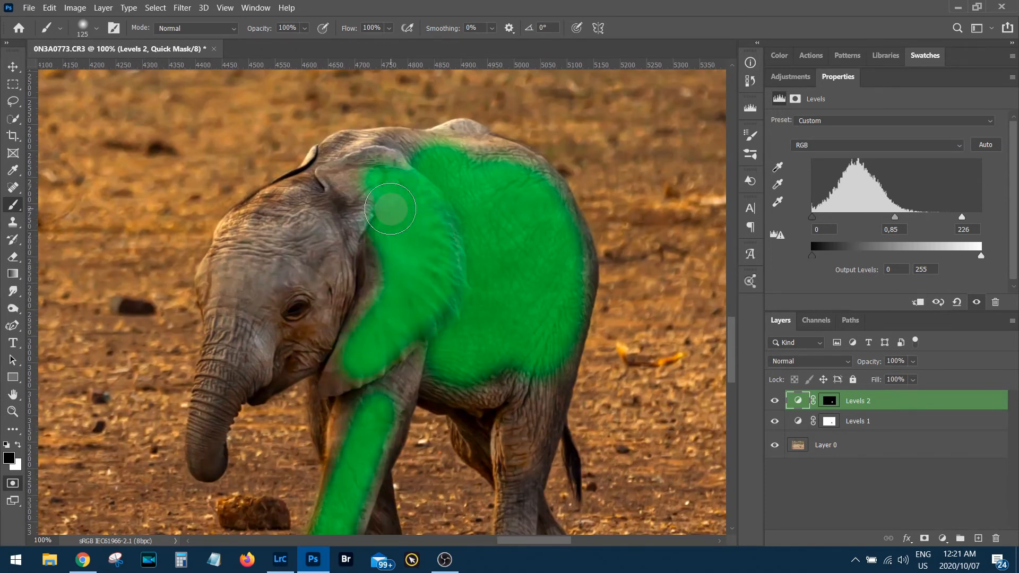
pyautogui.moveTo(294, 239)
pyautogui.mouseDown()
pyautogui.moveTo(206, 408)
pyautogui.moveTo(255, 346)
pyautogui.mouseUp()
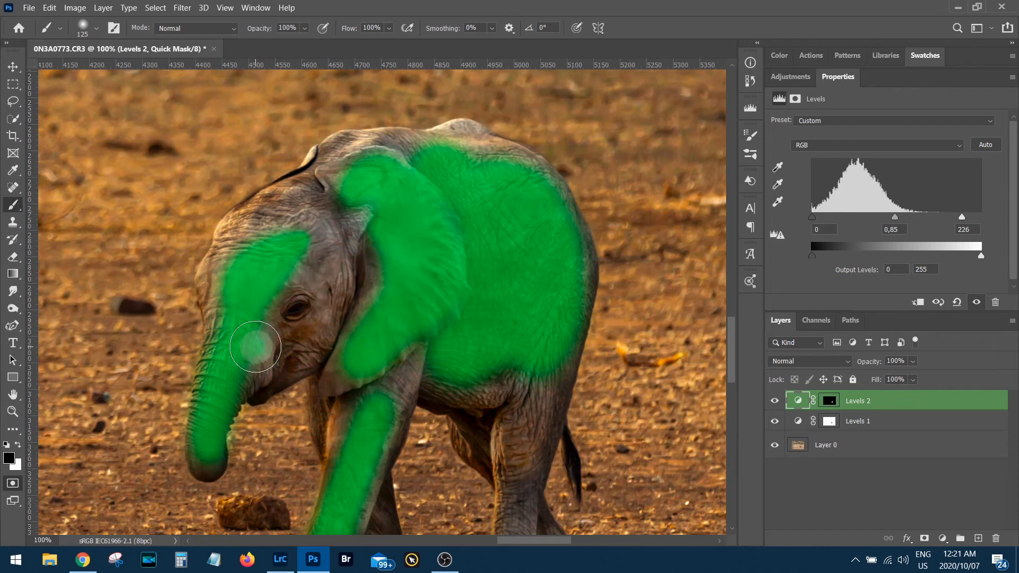
# Extend the Quick Mask down the calf's near hind leg and over the lower part of the other hind leg
pyautogui.moveTo(477, 280)
pyautogui.mouseDown()
pyautogui.moveTo(345, 293)
pyautogui.moveTo(356, 158)
pyautogui.mouseUp()
pyautogui.moveTo(392, 238); pyautogui.dragTo(406, 154)
pyautogui.press('x')
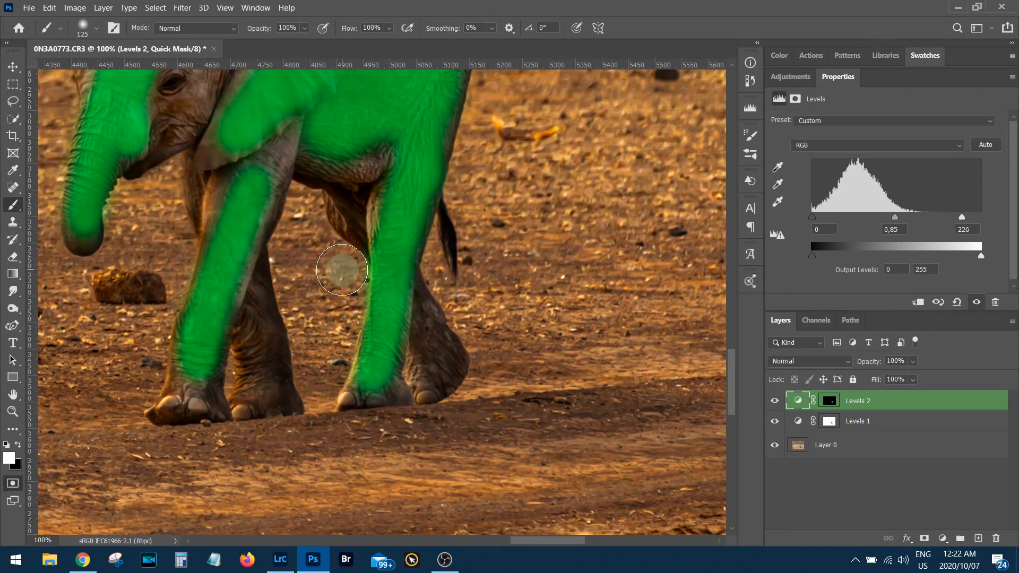
pyautogui.press('x')
pyautogui.moveTo(432, 334); pyautogui.dragTo(448, 361)
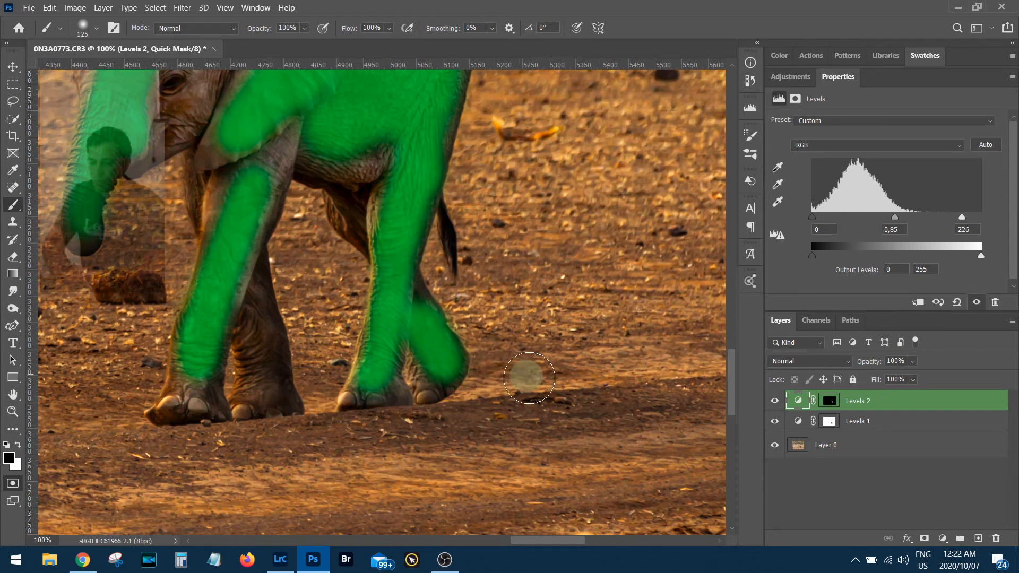
# Convert the painted highlights to a selection and add another Levels adjustment masked to them
pyautogui.press('q')
pyautogui.hotkey('ctrl', '-')
pyautogui.hotkey('ctrl', '-')
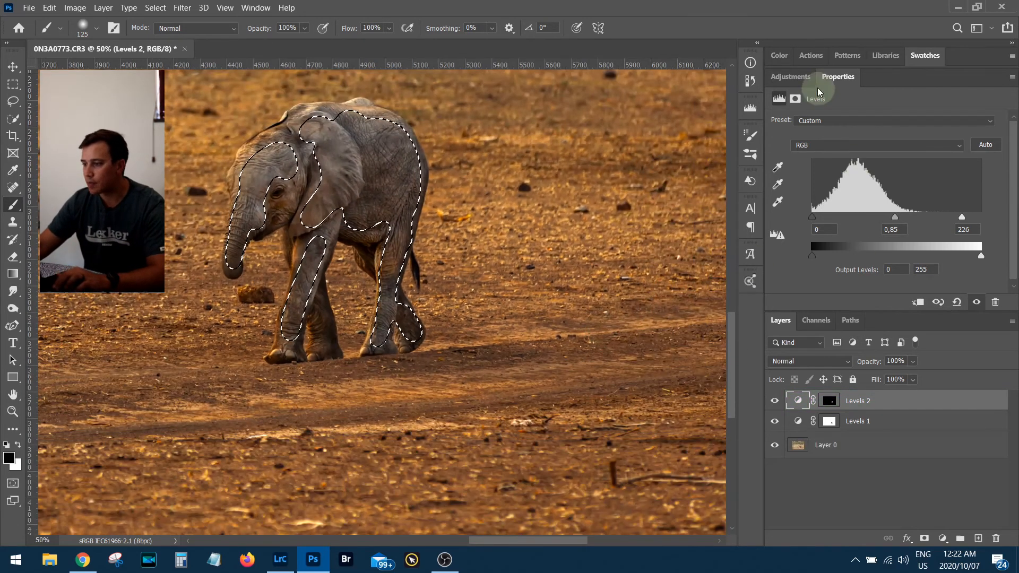
pyautogui.click(790, 76)
pyautogui.click(817, 107)
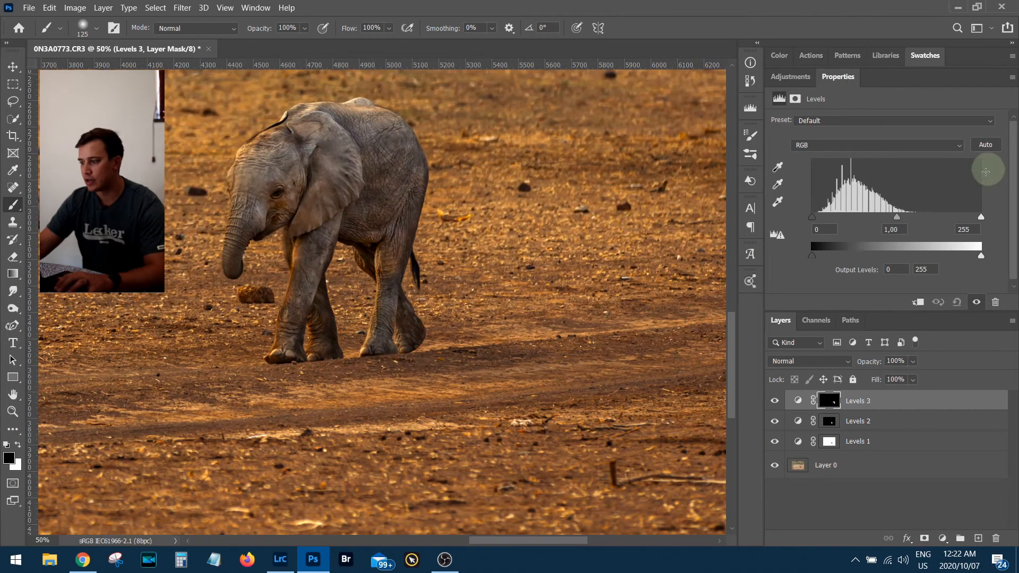
# Try Levels 3 with black input 17, midtone 0.92 and white input 182
pyautogui.moveTo(981, 216); pyautogui.dragTo(951, 215)
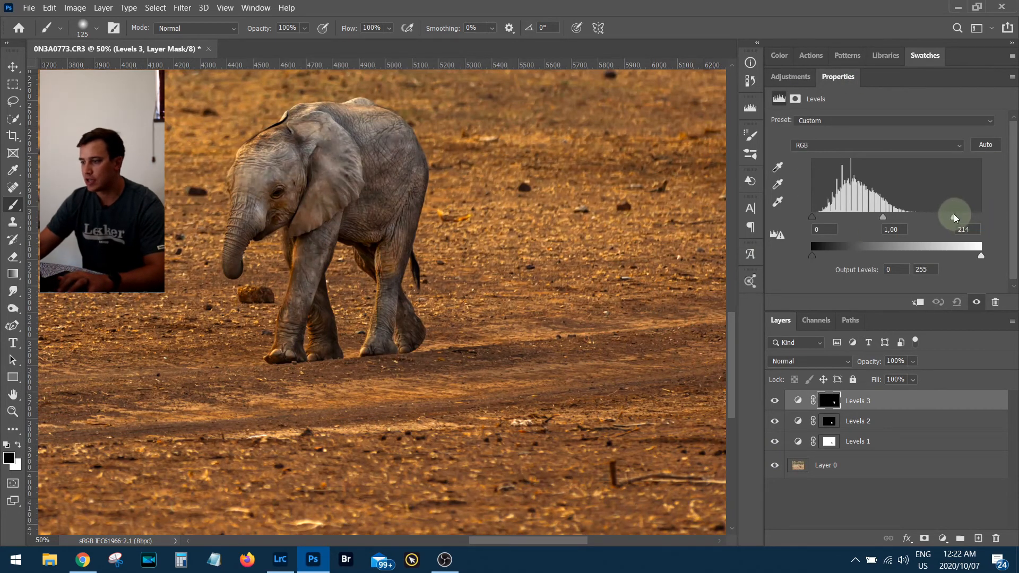
pyautogui.keyDown('alt'); pyautogui.click(812, 216); pyautogui.keyUp('alt')
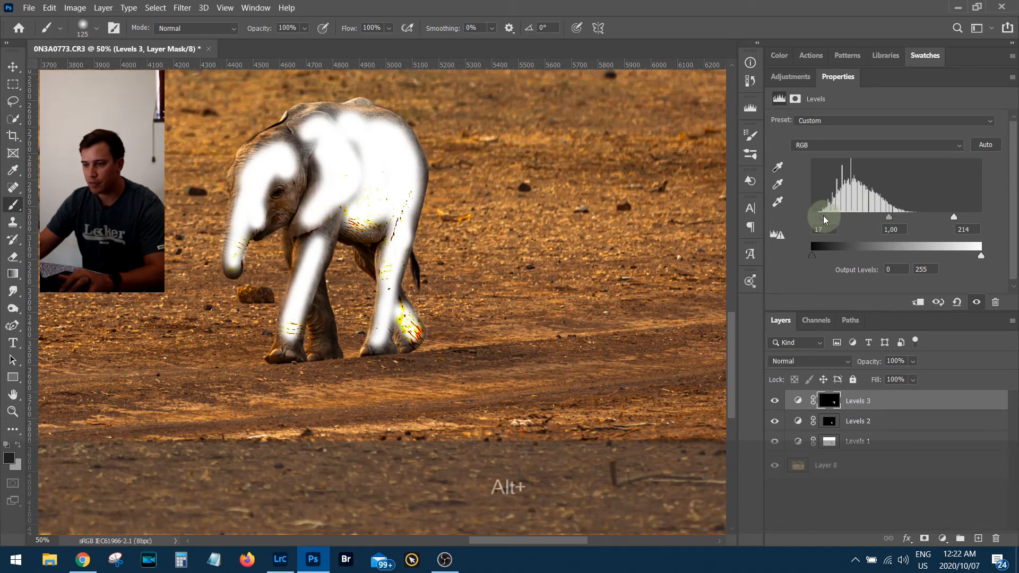
pyautogui.moveTo(824, 219); pyautogui.dragTo(824, 219)
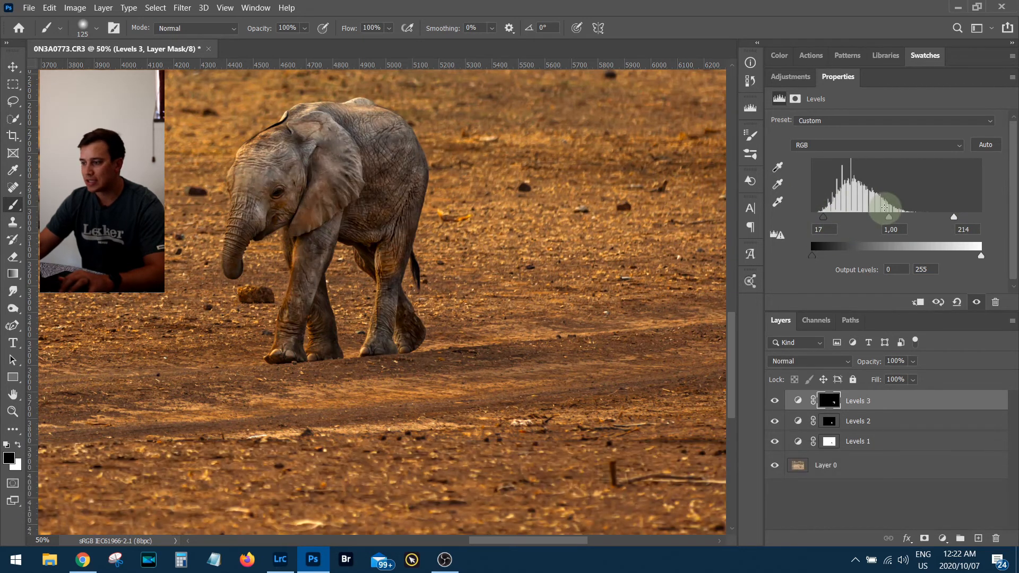
pyautogui.moveTo(895, 218); pyautogui.dragTo(897, 218)
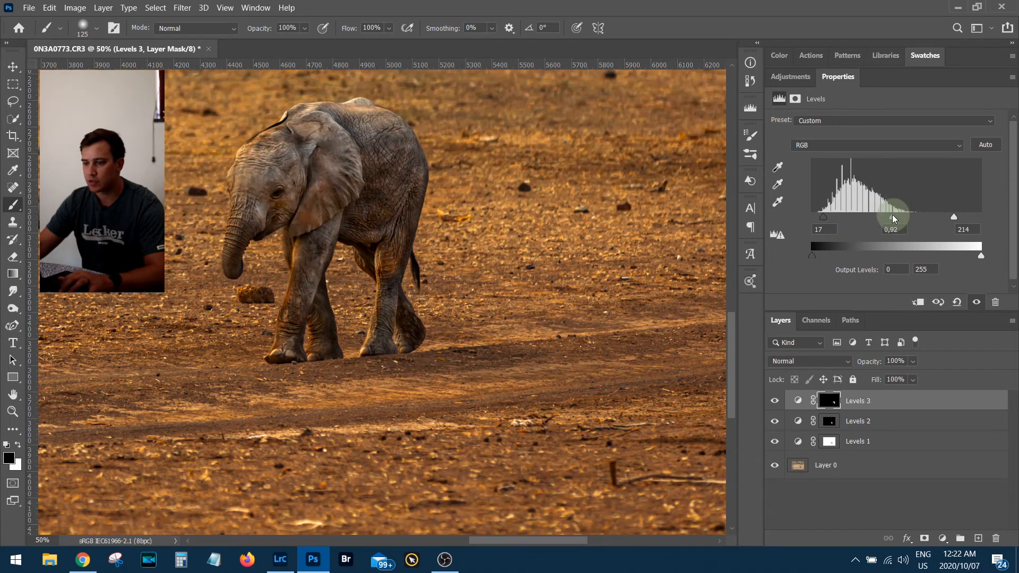
pyautogui.moveTo(963, 220); pyautogui.dragTo(930, 215)
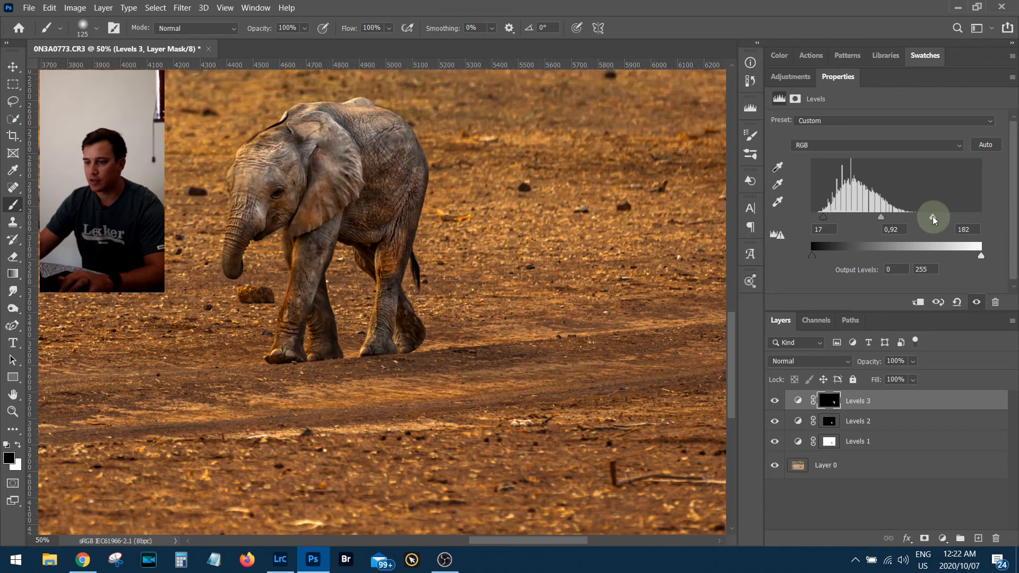
# Set the Levels 2 adjustment's white input to 211 and check the effect on the whole photo
pyautogui.click(855, 423)
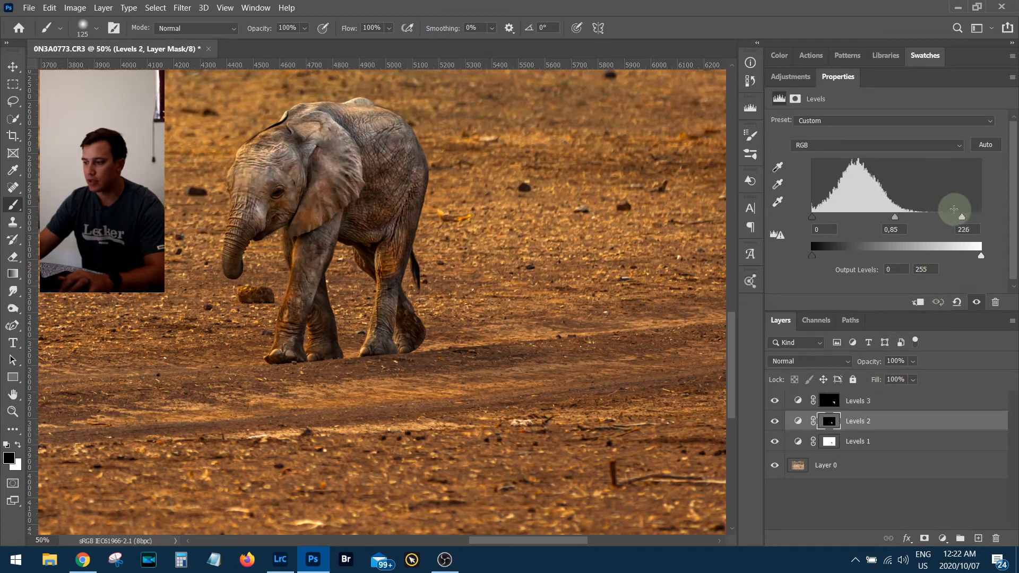
pyautogui.moveTo(963, 217); pyautogui.dragTo(952, 217)
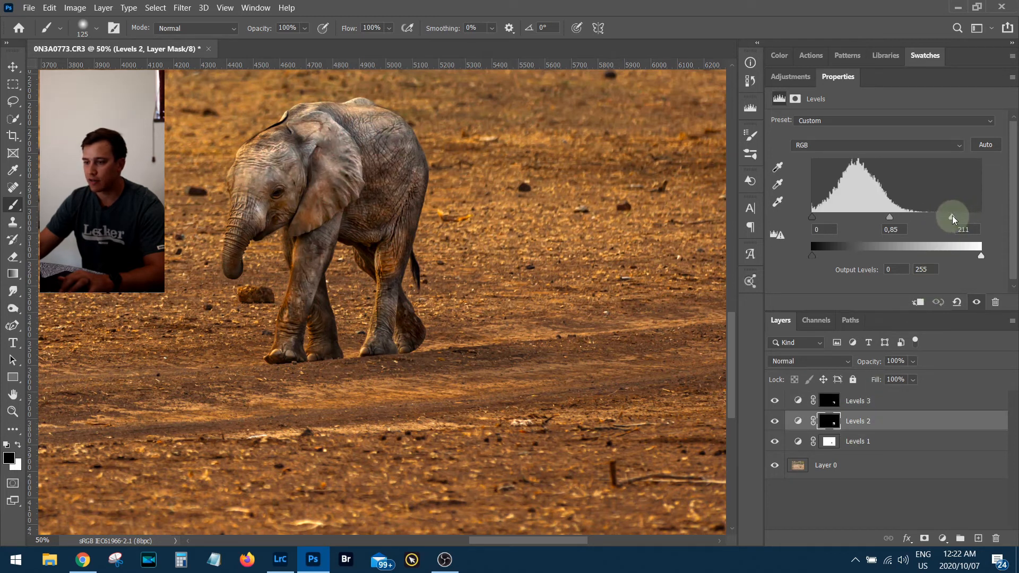
pyautogui.doubleClick(13, 394)
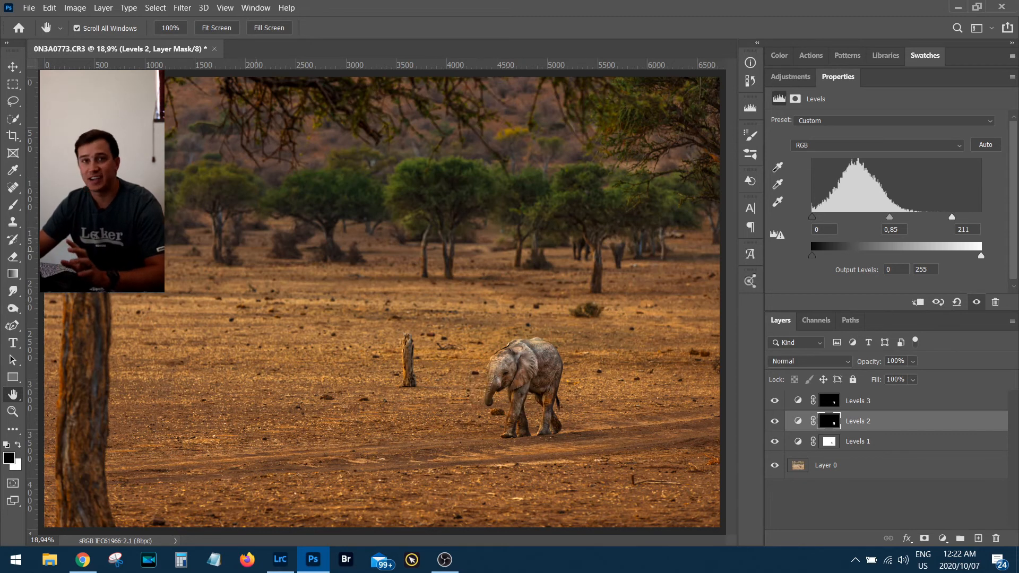
# Check the Levels 3 mask in isolation, reset that adjustment, and set its white input to 221 and midtone to 0.90
pyautogui.press('ctrl+KP_Add')
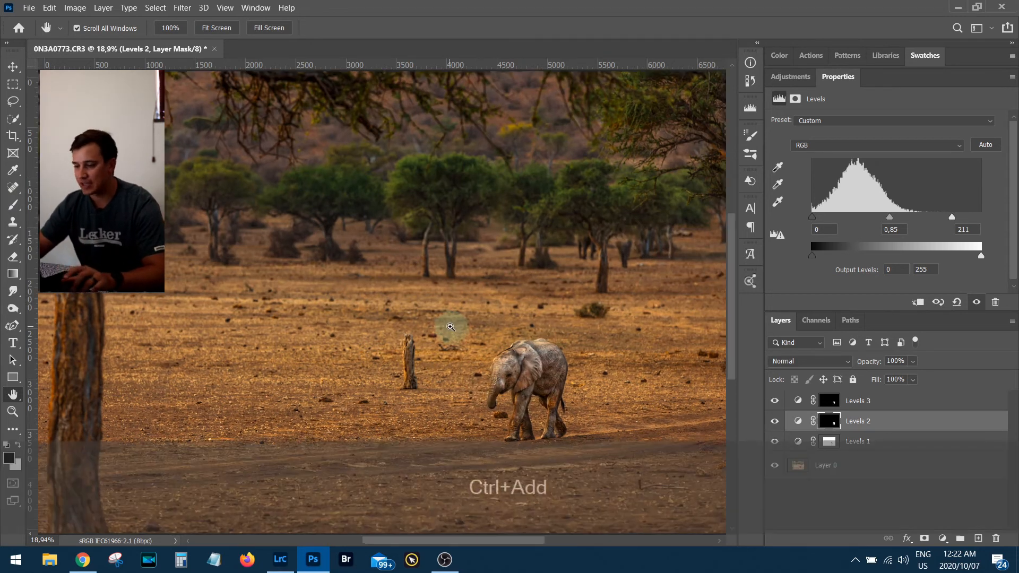
pyautogui.press('space')
pyautogui.moveTo(496, 400); pyautogui.dragTo(345, 138)
pyautogui.press('ctrl+KP_Add')
pyautogui.press('space')
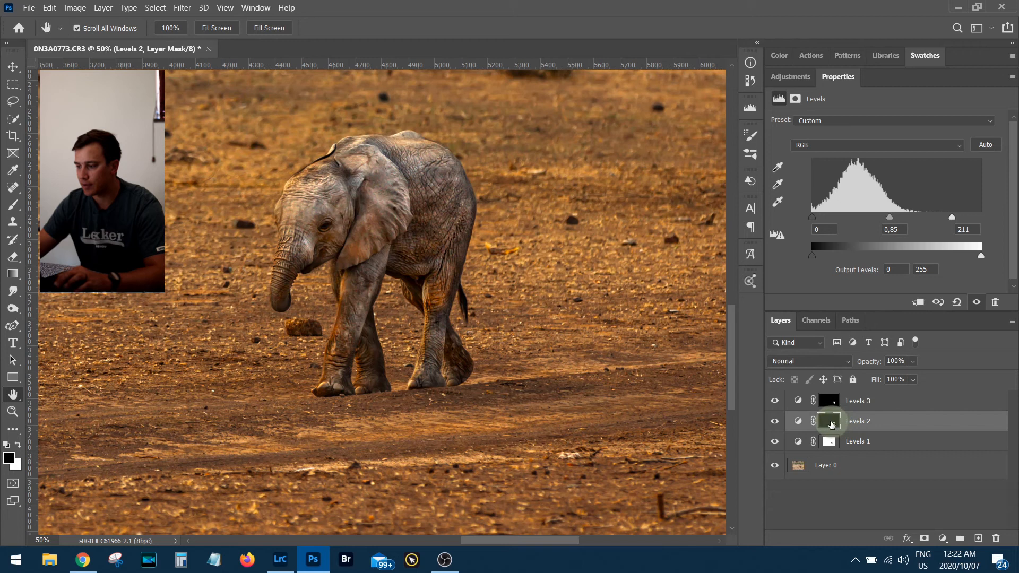
pyautogui.click(838, 401)
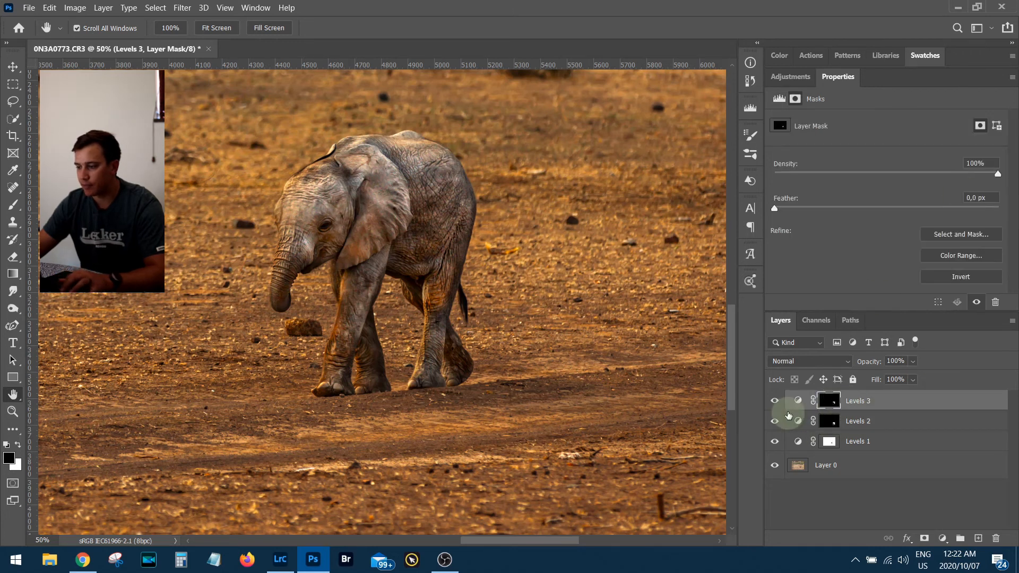
pyautogui.keyDown('alt'); pyautogui.click(830, 406); pyautogui.keyUp('alt')
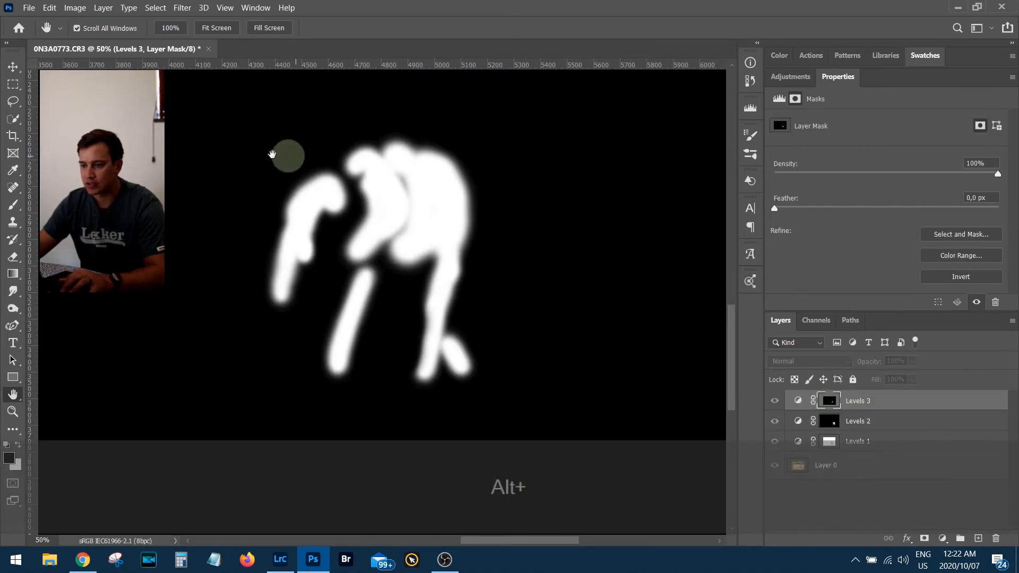
pyautogui.keyDown('alt'); pyautogui.click(832, 408); pyautogui.keyUp('alt')
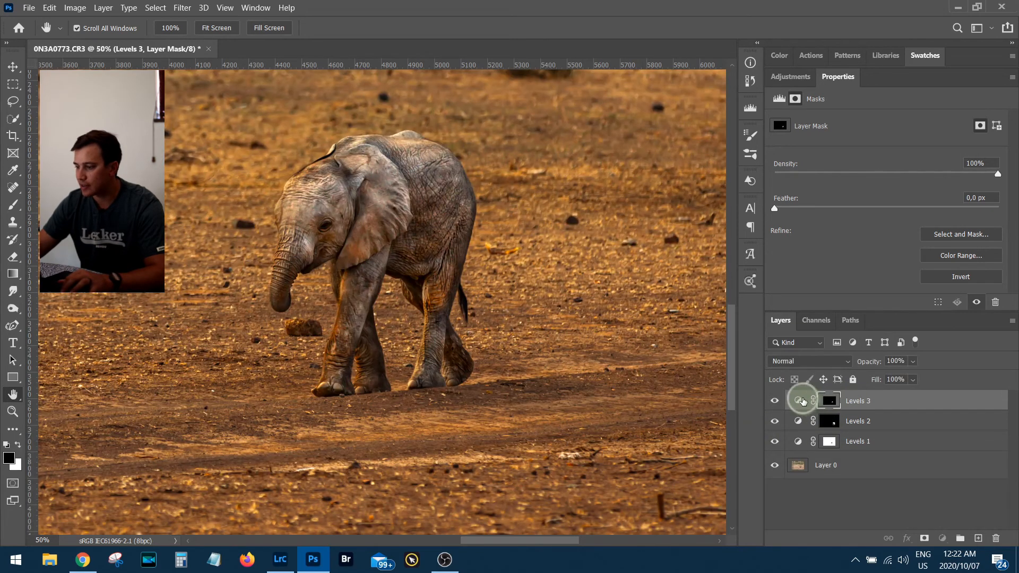
pyautogui.click(803, 402)
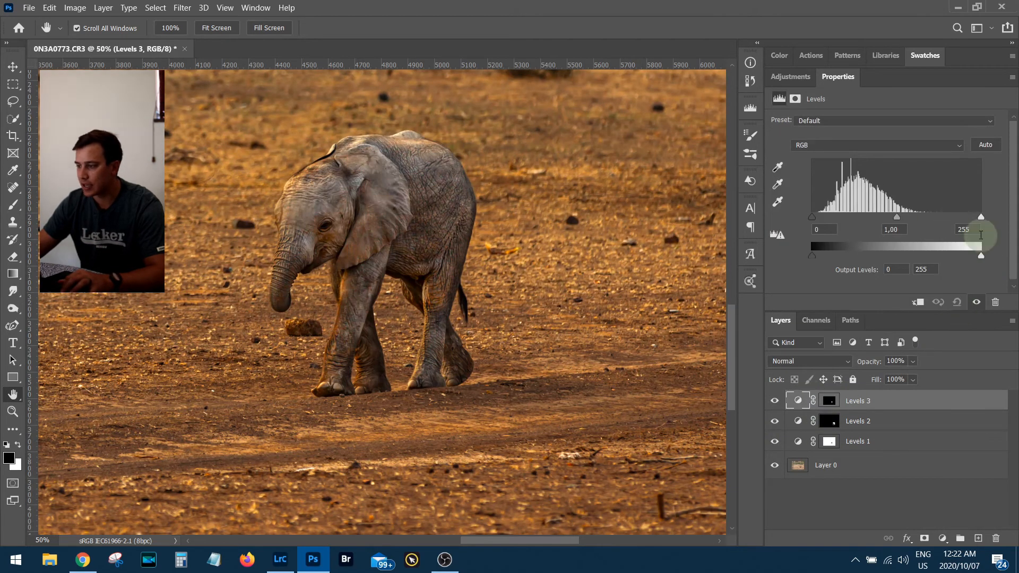
pyautogui.moveTo(979, 218); pyautogui.dragTo(958, 218)
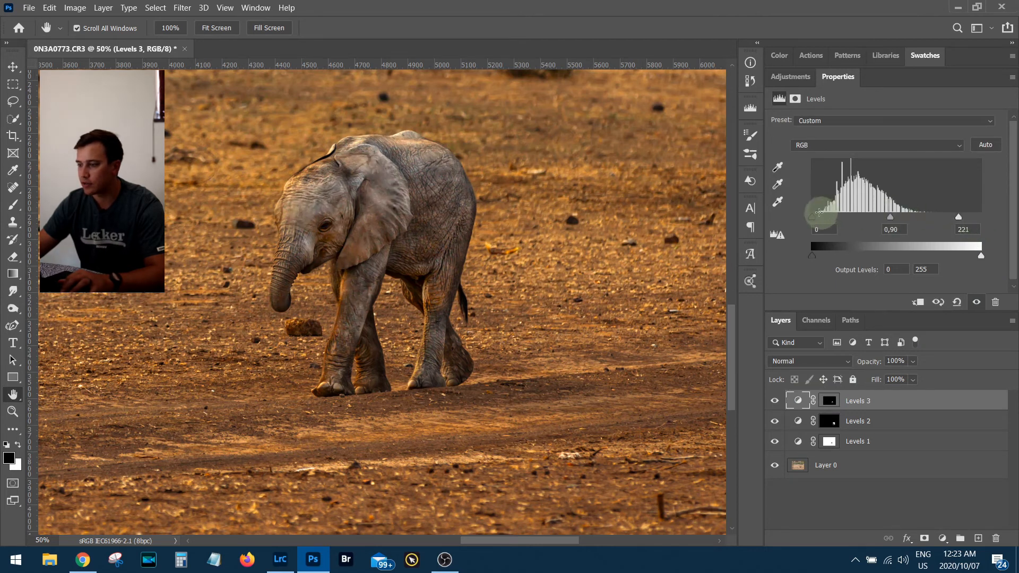
# Set the Levels 3 black input to 13, then target its mask with a brush at 50% opacity
pyautogui.keyDown('alt'); pyautogui.moveTo(811, 218); pyautogui.dragTo(822, 228); pyautogui.keyUp('alt')
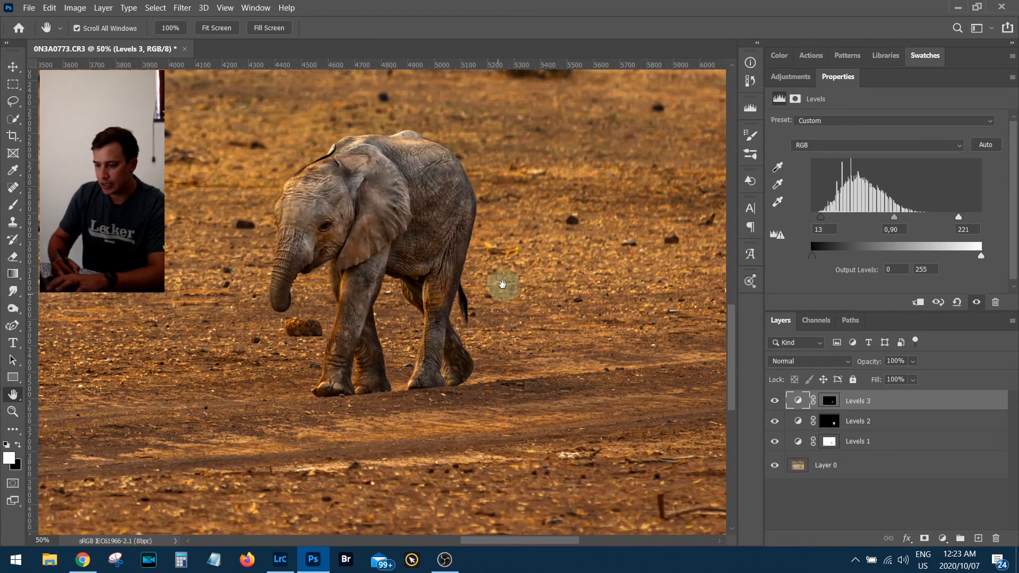
pyautogui.press('b')
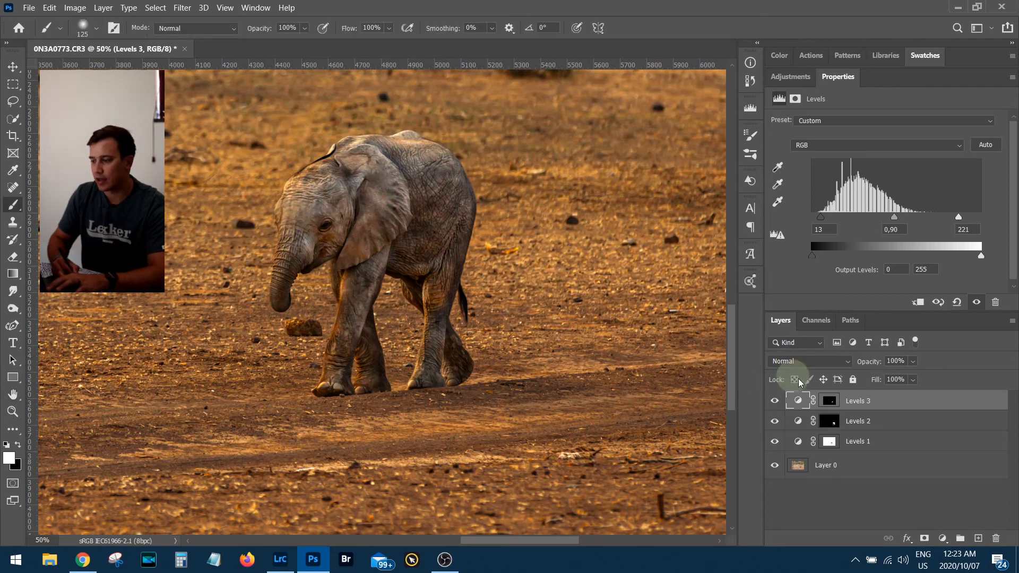
pyautogui.click(830, 401)
pyautogui.press('x')
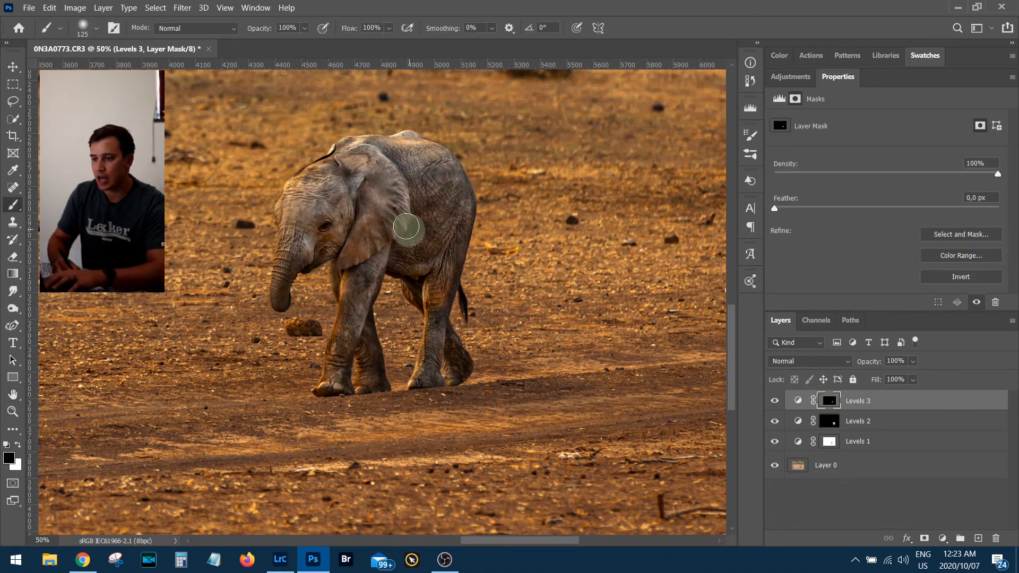
pyautogui.press('5')
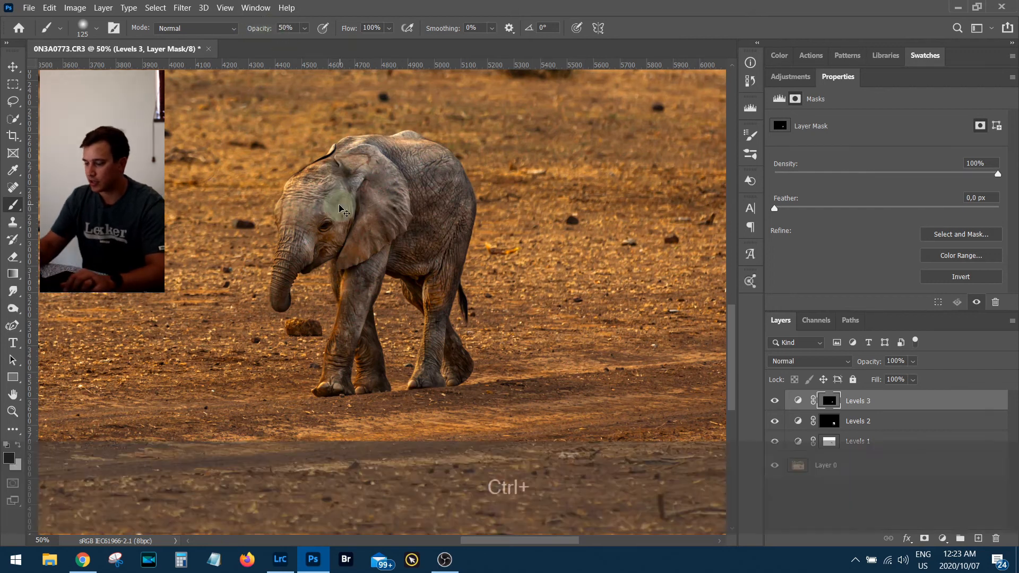
# Display the Levels 3 mask alone and paint white at 50% opacity over the gaps between the calf's head, ear, body and front leg
pyautogui.press('ctrl+KP_Add')
pyautogui.press('space')
pyautogui.moveTo(339, 205); pyautogui.dragTo(520, 230)
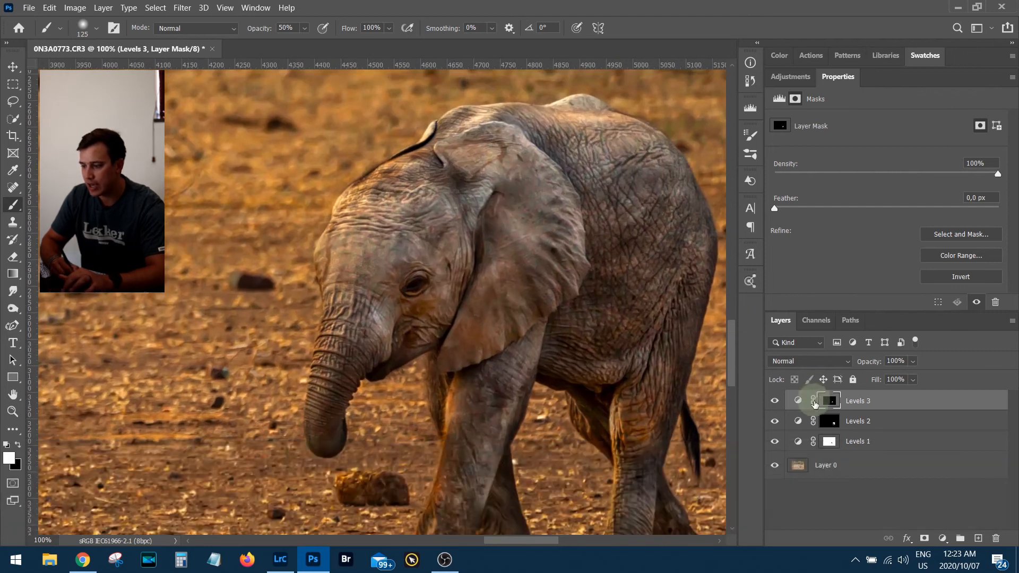
pyautogui.keyDown('alt'); pyautogui.click(830, 402); pyautogui.keyUp('alt')
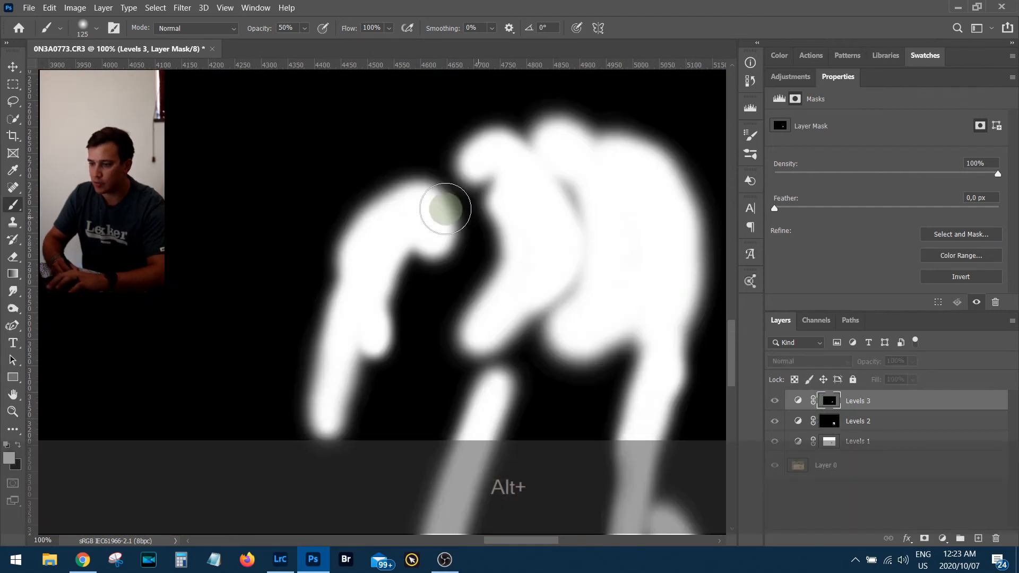
pyautogui.moveTo(450, 168); pyautogui.dragTo(453, 175)
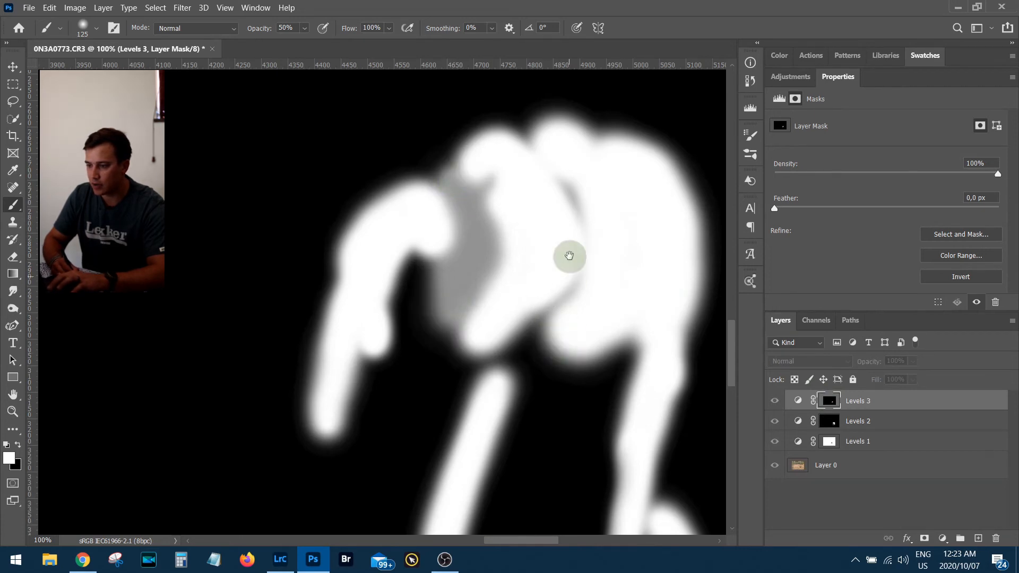
pyautogui.moveTo(561, 182); pyautogui.dragTo(566, 286)
pyautogui.moveTo(529, 321)
pyautogui.mouseDown()
pyautogui.moveTo(540, 161)
pyautogui.moveTo(511, 243)
pyautogui.mouseUp()
pyautogui.moveTo(473, 153)
pyautogui.mouseDown()
pyautogui.moveTo(522, 220)
pyautogui.moveTo(480, 160)
pyautogui.mouseUp()
pyautogui.moveTo(605, 279)
pyautogui.mouseDown()
pyautogui.moveTo(467, 246)
pyautogui.moveTo(432, 196)
pyautogui.mouseUp()
pyautogui.moveTo(525, 173); pyautogui.dragTo(520, 234)
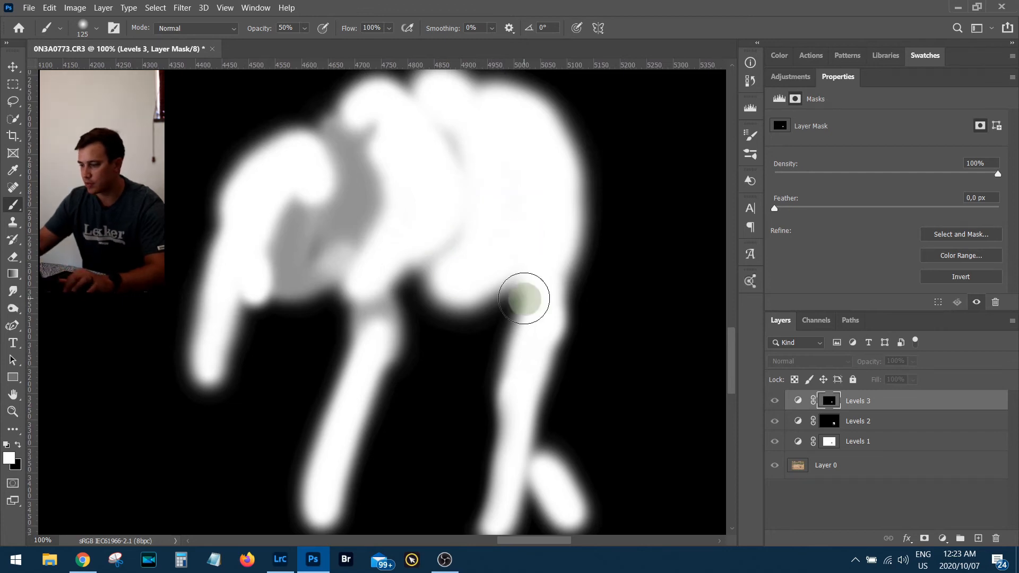
pyautogui.keyDown('alt'); pyautogui.click(826, 400); pyautogui.keyUp('alt')
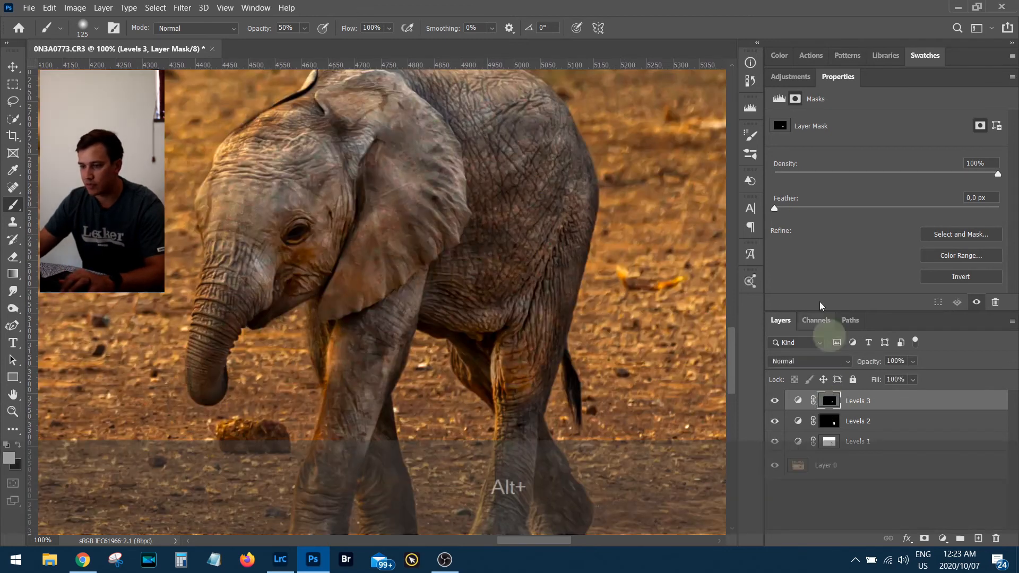
# Compare the calf with and without the Levels 3 adjustment, both close up and at 50% zoom
pyautogui.click(776, 401)
pyautogui.click(776, 401)
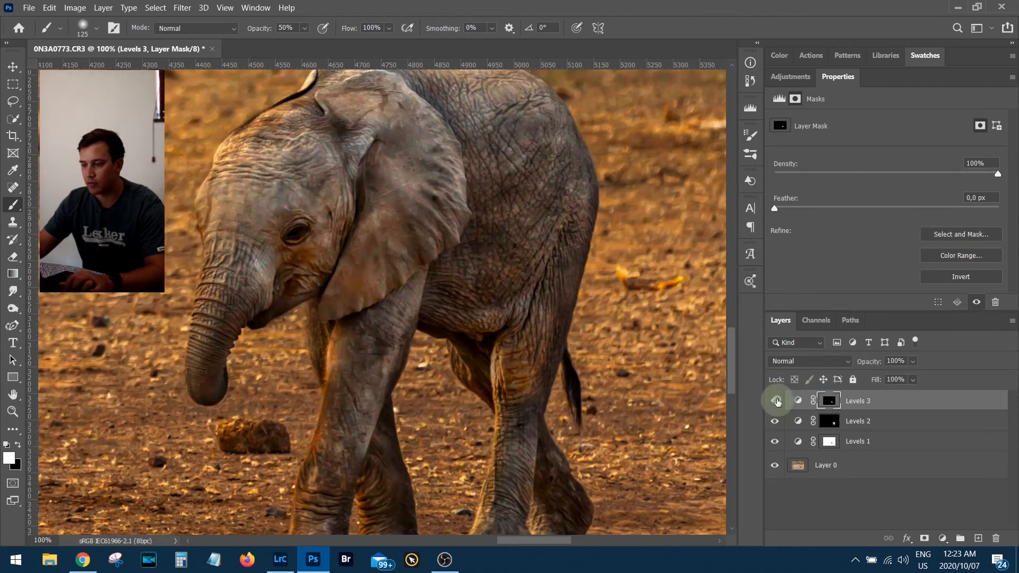
pyautogui.press('ctrl+KP_Subtract')
pyautogui.press('ctrl+KP_Subtract')
pyautogui.click(776, 401)
pyautogui.click(776, 401)
pyautogui.click(776, 401)
pyautogui.click(776, 401)
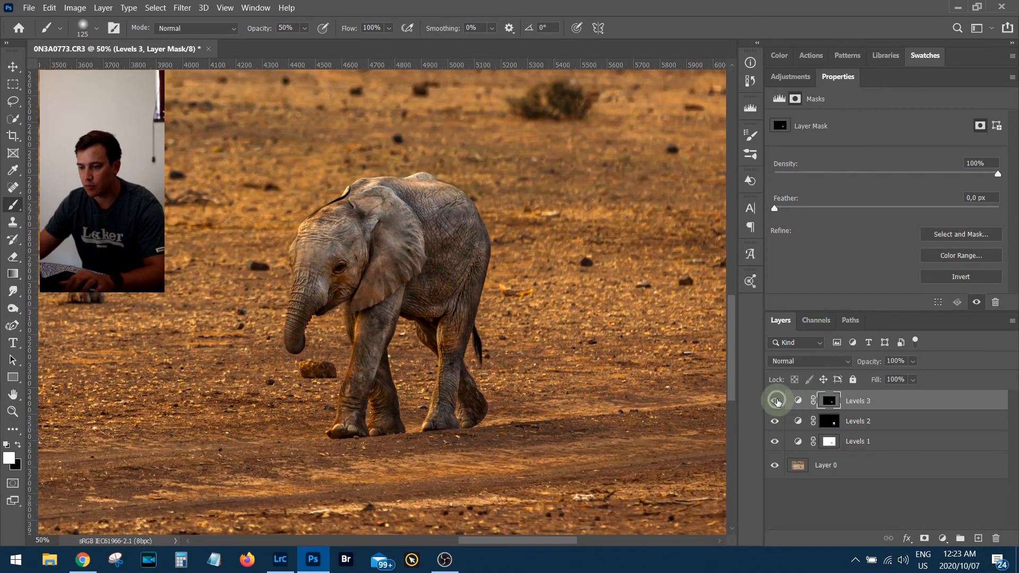
# Compare the whole photo with all Levels adjustments against the original Layer 0 alone
pyautogui.press('ctrl+KP_Subtract')
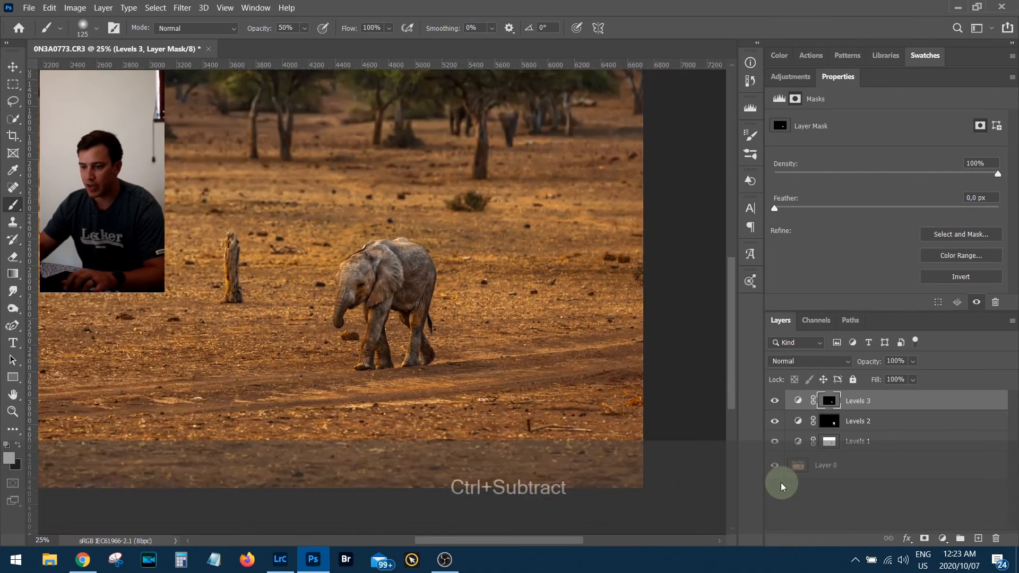
pyautogui.press('ctrl+KP_Subtract')
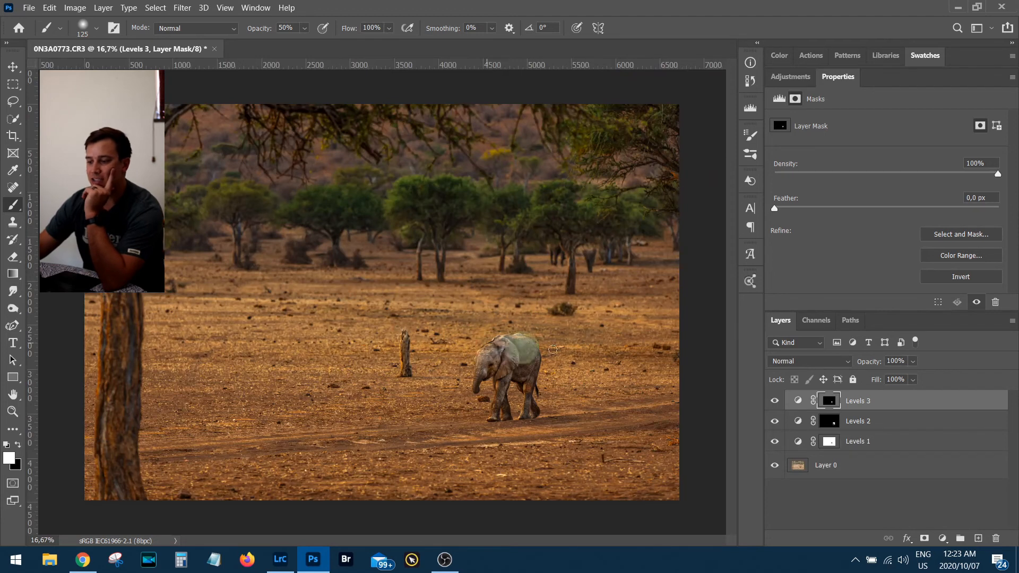
pyautogui.keyDown('alt'); pyautogui.click(773, 467); pyautogui.keyUp('alt')
pyautogui.keyDown('alt'); pyautogui.click(774, 467); pyautogui.keyUp('alt')
pyautogui.keyDown('alt'); pyautogui.click(773, 467); pyautogui.keyUp('alt')
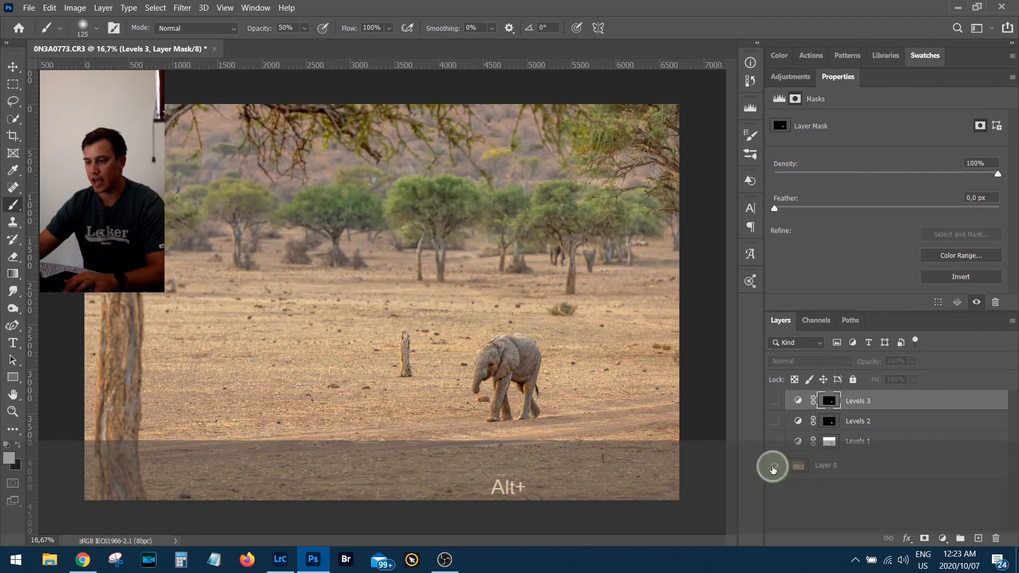
pyautogui.keyDown('alt'); pyautogui.click(773, 467); pyautogui.keyUp('alt')
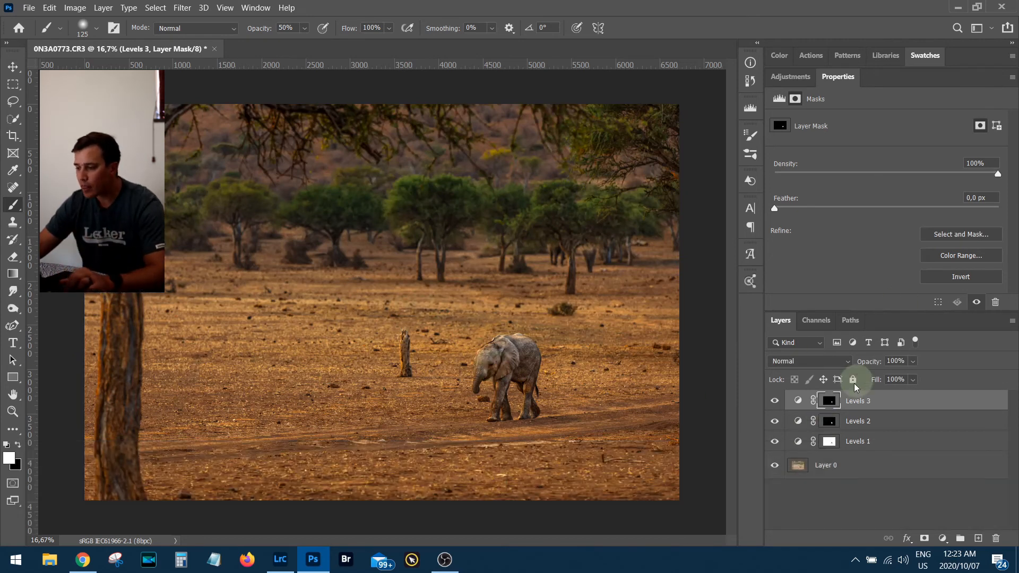
# Load the Levels 2 mask as a selection, add a Levels adjustment from it, invert the new mask and check it in isolation
pyautogui.keyDown('ctrl'); pyautogui.click(831, 428); pyautogui.keyUp('ctrl')
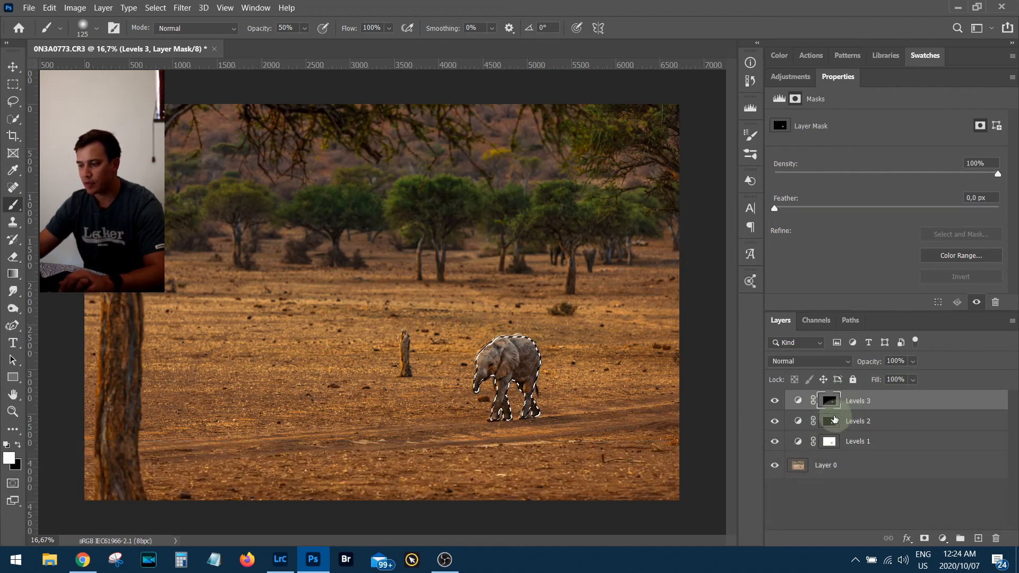
pyautogui.click(790, 76)
pyautogui.click(822, 108)
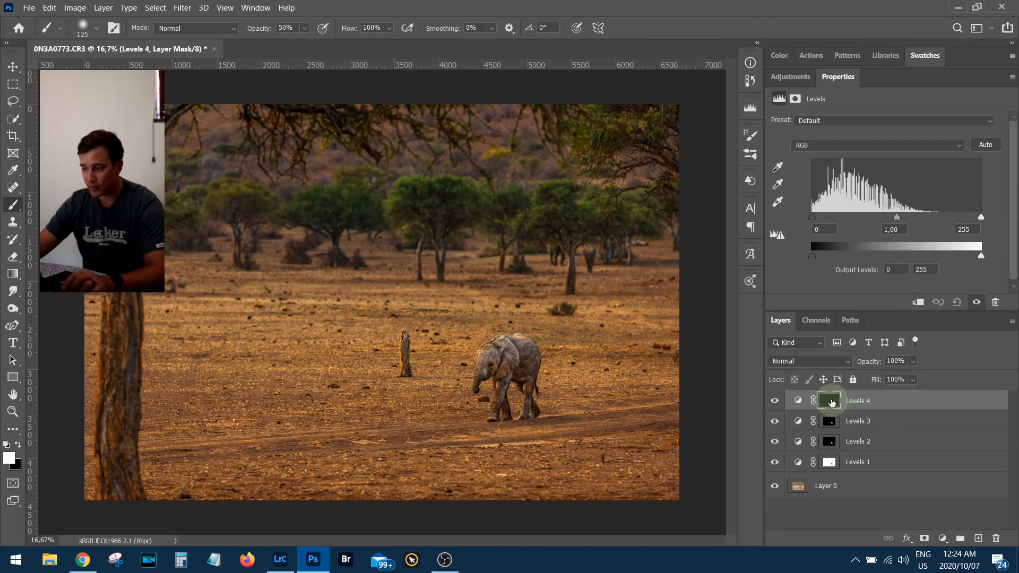
pyautogui.hotkey('ctrl', 'i')
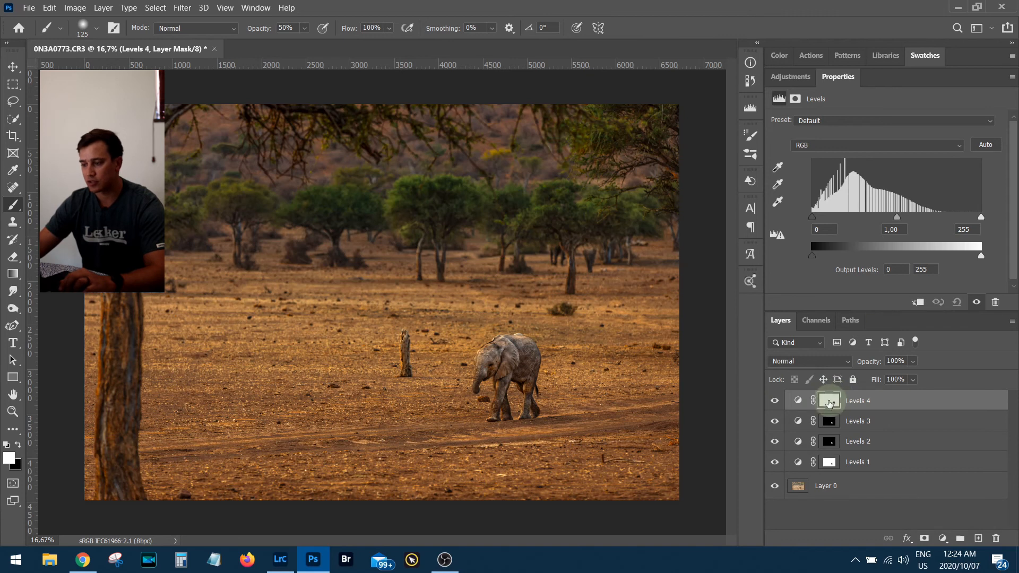
pyautogui.keyDown('alt'); pyautogui.click(831, 408); pyautogui.keyUp('alt')
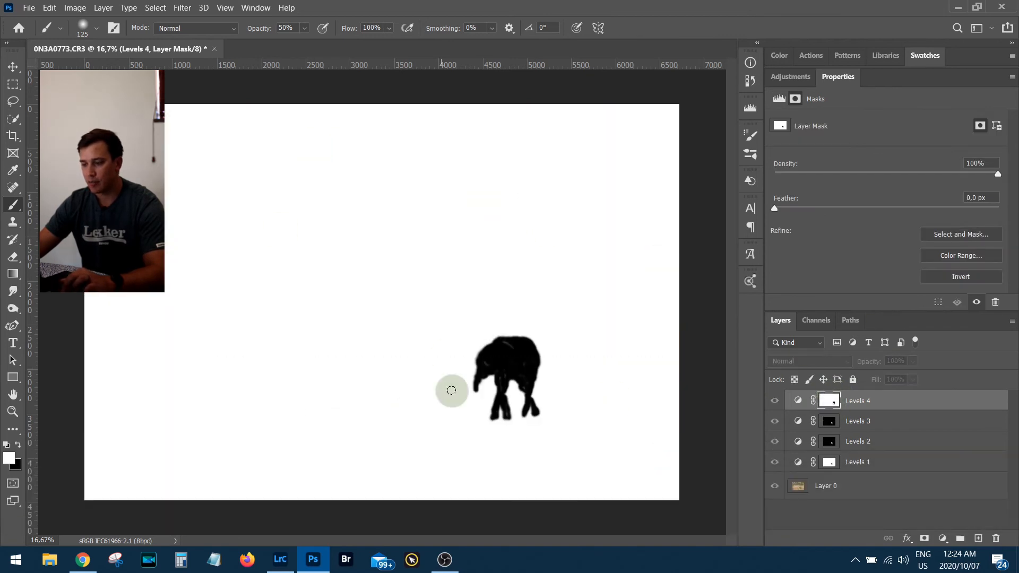
pyautogui.keyDown('alt'); pyautogui.click(829, 401); pyautogui.keyUp('alt')
# Set the Levels 4 output levels to 22 and 242 to soften the surroundings' contrast
pyautogui.click(875, 395)
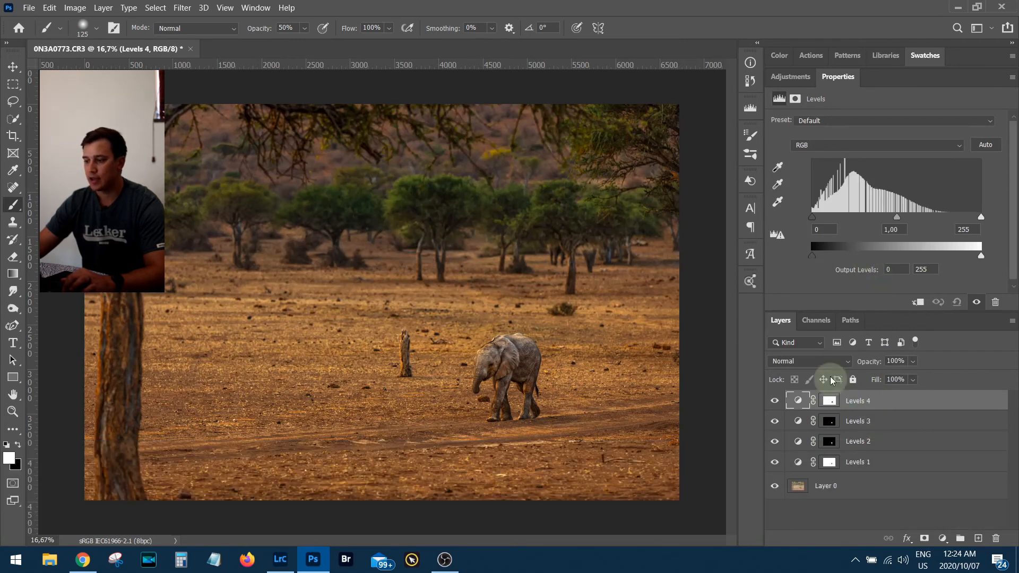
pyautogui.scroll(-1, 1012, 176)
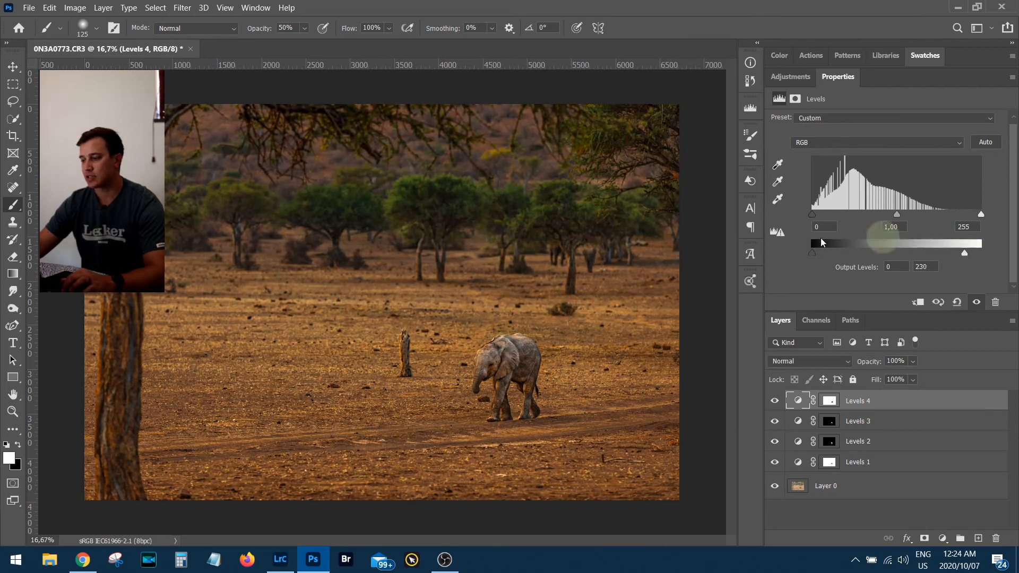
pyautogui.moveTo(810, 253); pyautogui.dragTo(826, 253)
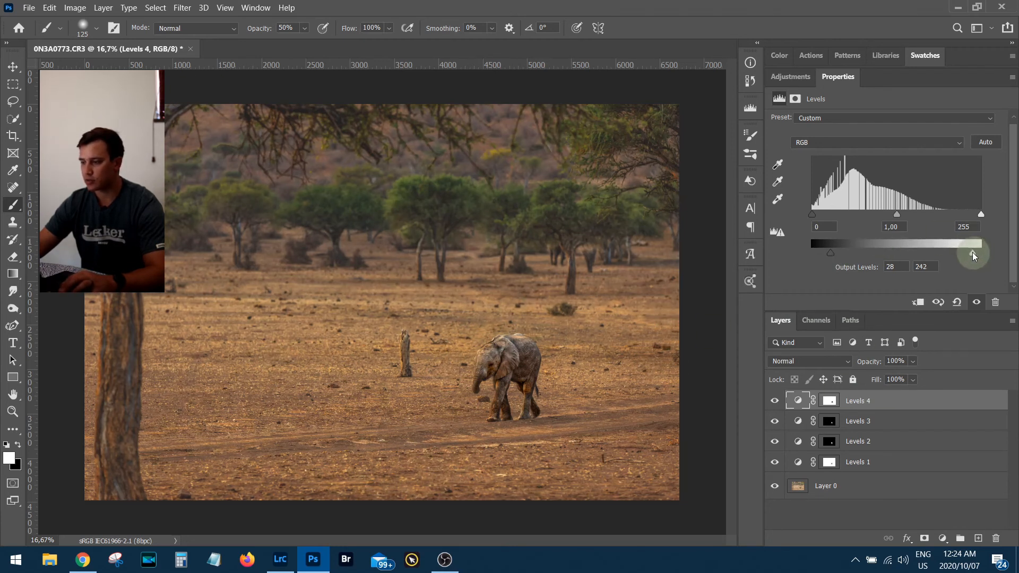
pyautogui.moveTo(831, 258); pyautogui.dragTo(827, 254)
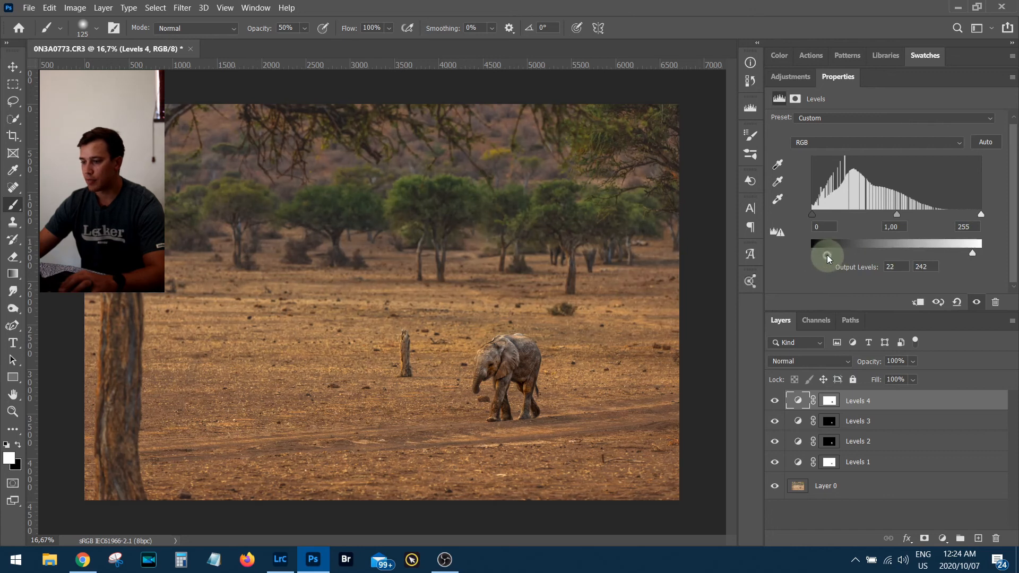
# Compare the photo's surroundings with and without the Levels 4 adjustment
pyautogui.click(774, 405)
pyautogui.click(775, 406)
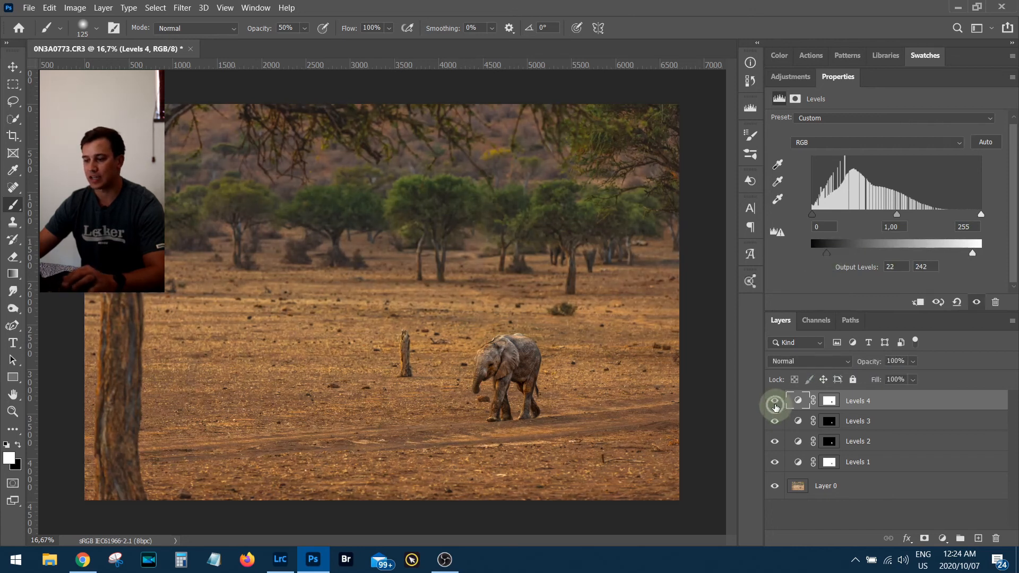
pyautogui.click(775, 406)
pyautogui.click(774, 407)
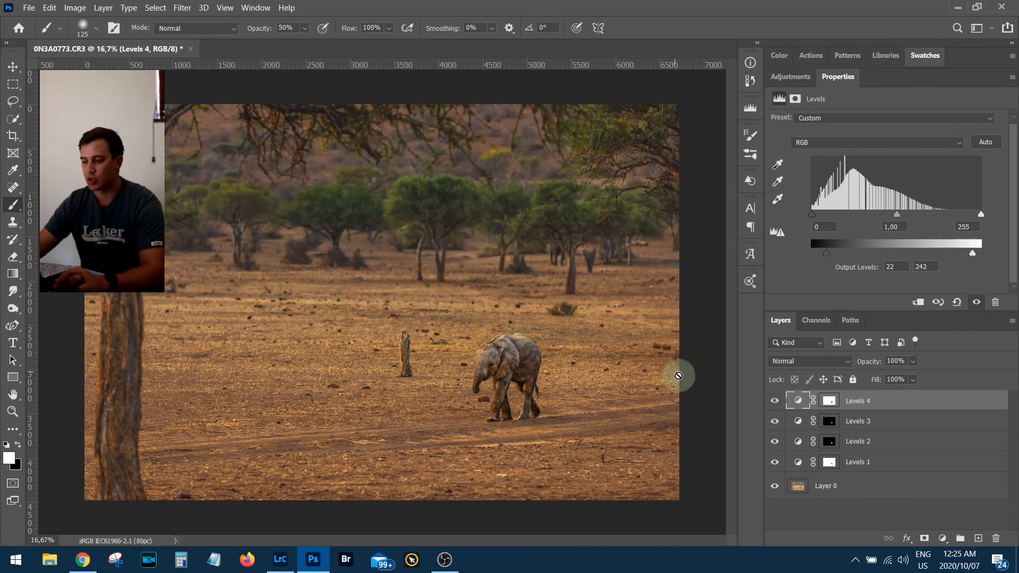
pyautogui.click(774, 408)
pyautogui.click(774, 408)
pyautogui.click(774, 407)
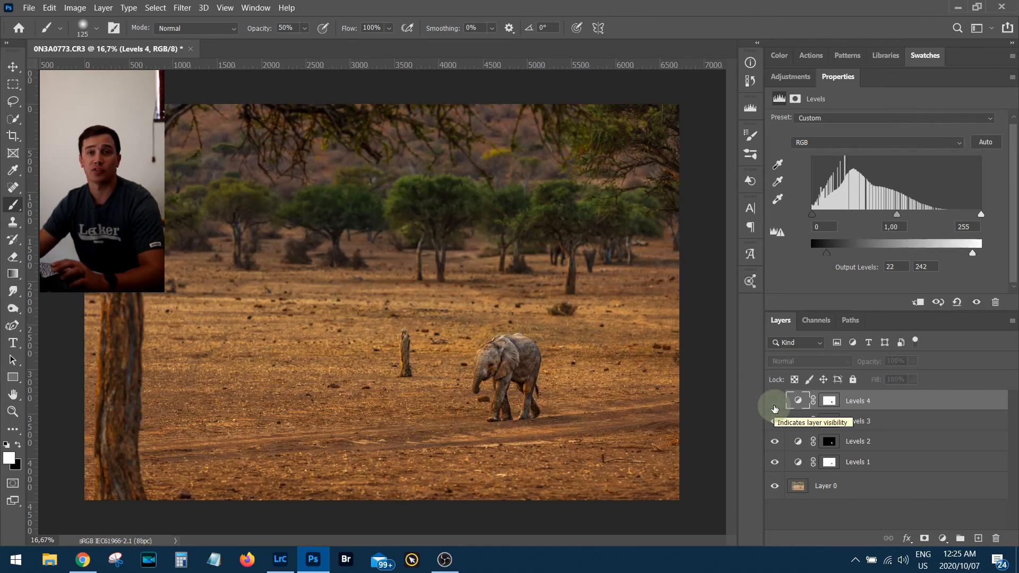
pyautogui.click(774, 407)
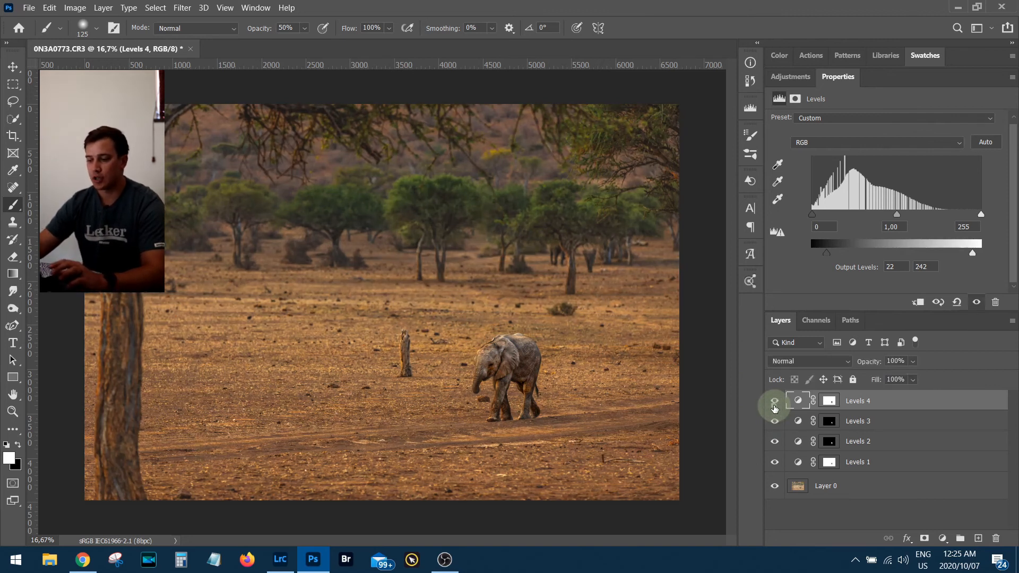
pyautogui.click(775, 408)
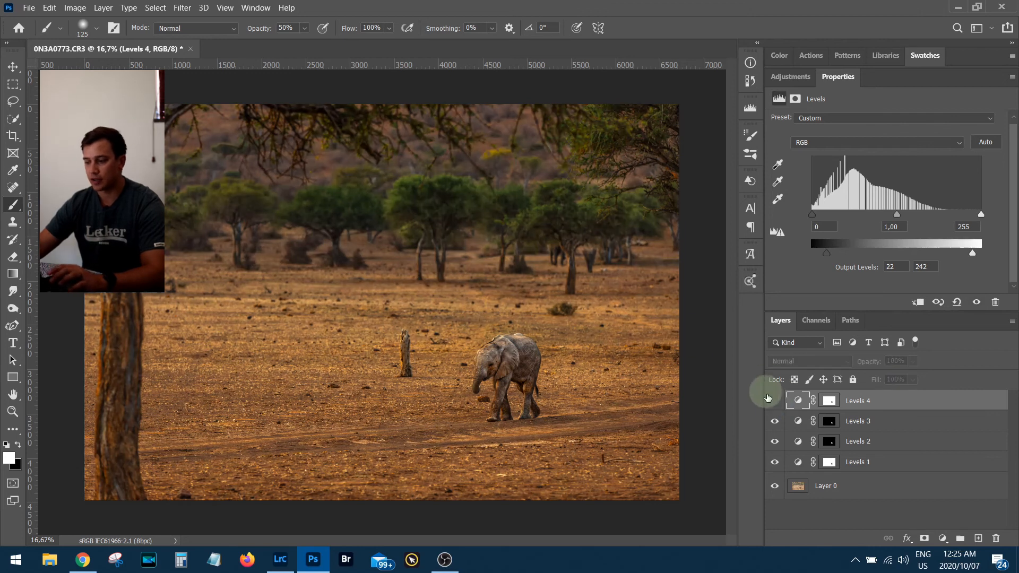
pyautogui.click(773, 402)
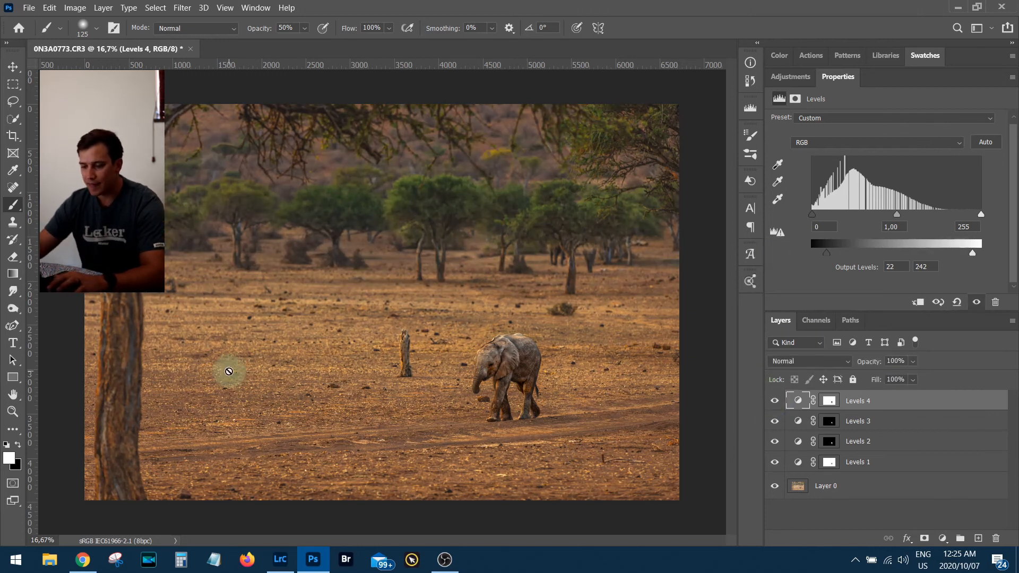
# Fit the photo to the window, add an unmasked Levels adjustment on top and rename it Mid Tone Contrast
pyautogui.doubleClick(13, 394)
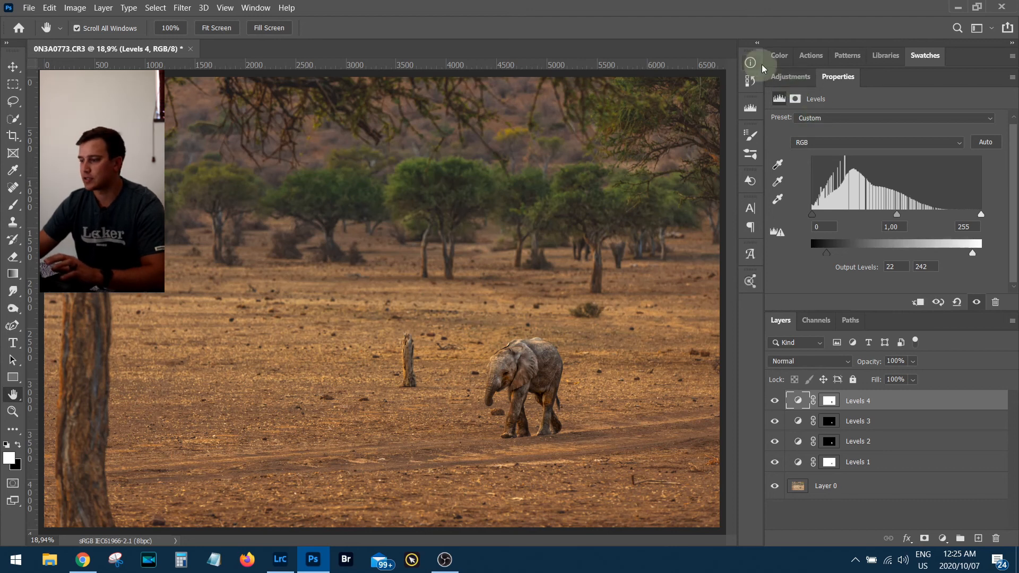
pyautogui.click(789, 78)
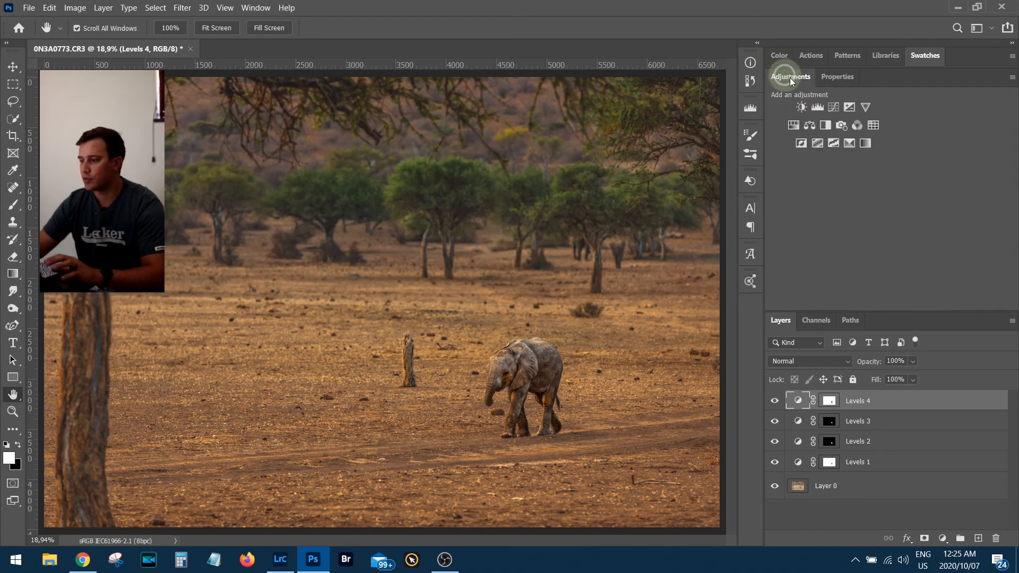
pyautogui.click(813, 109)
pyautogui.doubleClick(863, 403)
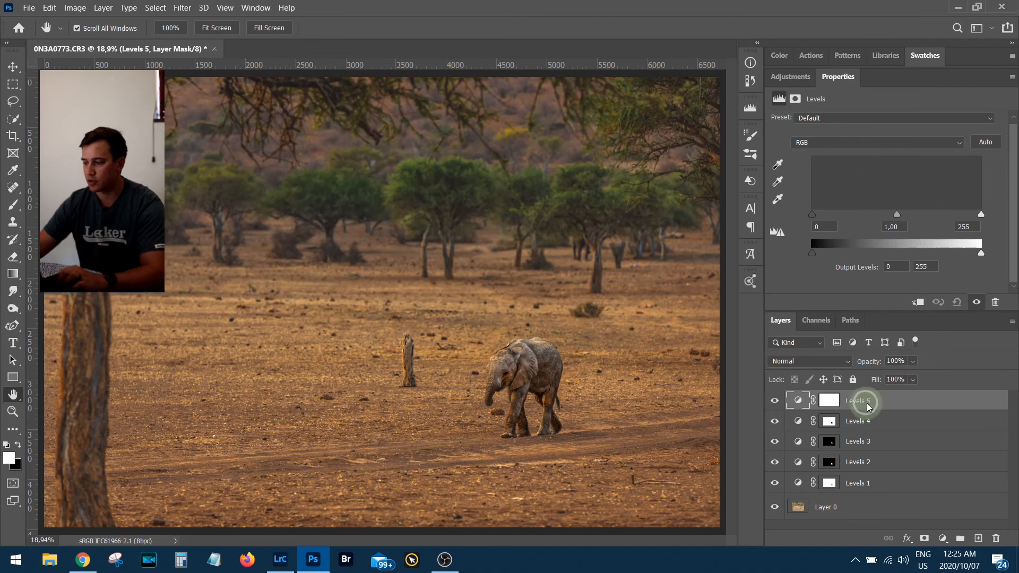
pyautogui.write('Mid T')
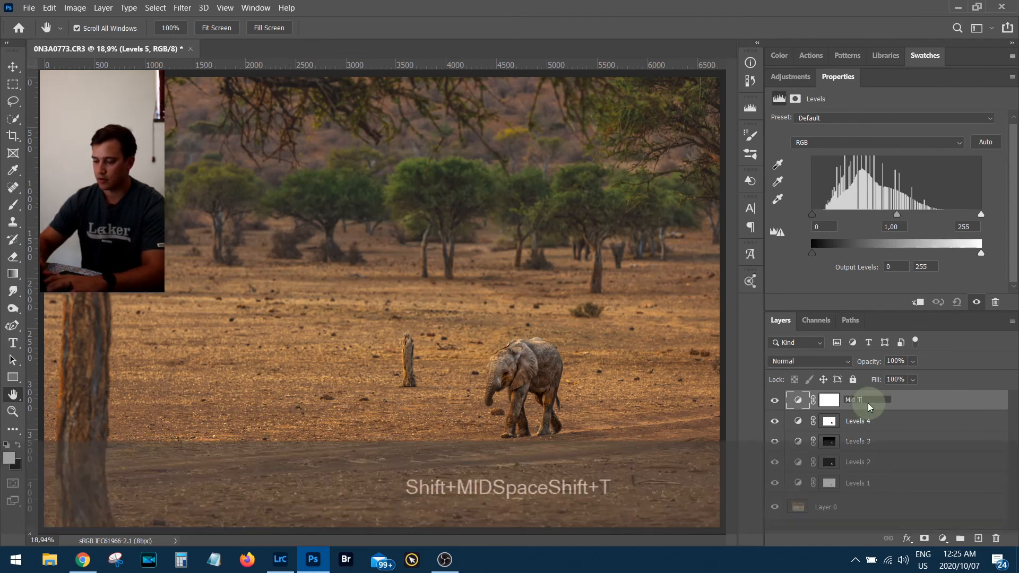
pyautogui.write('one Contrast')
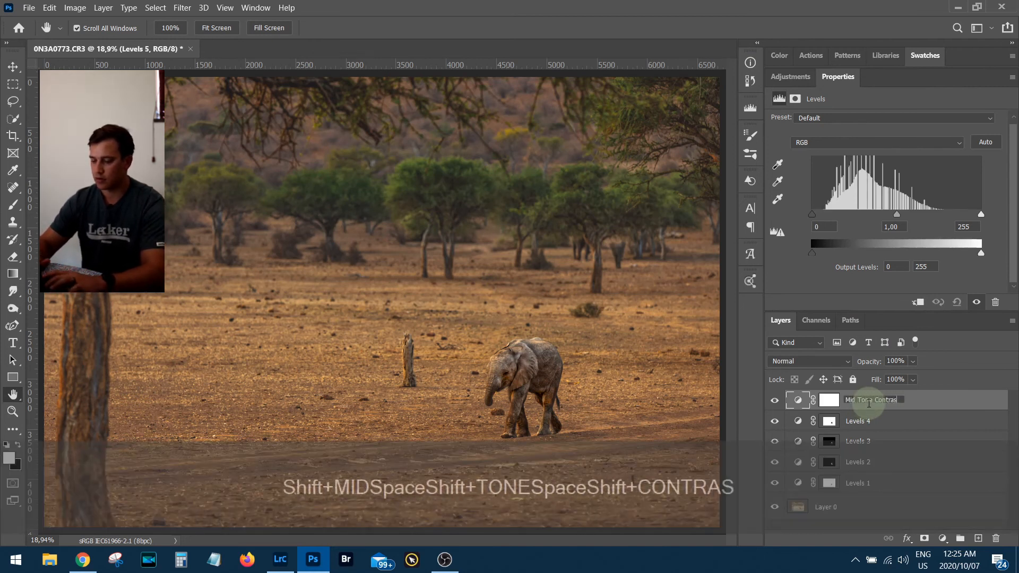
pyautogui.press('Return')
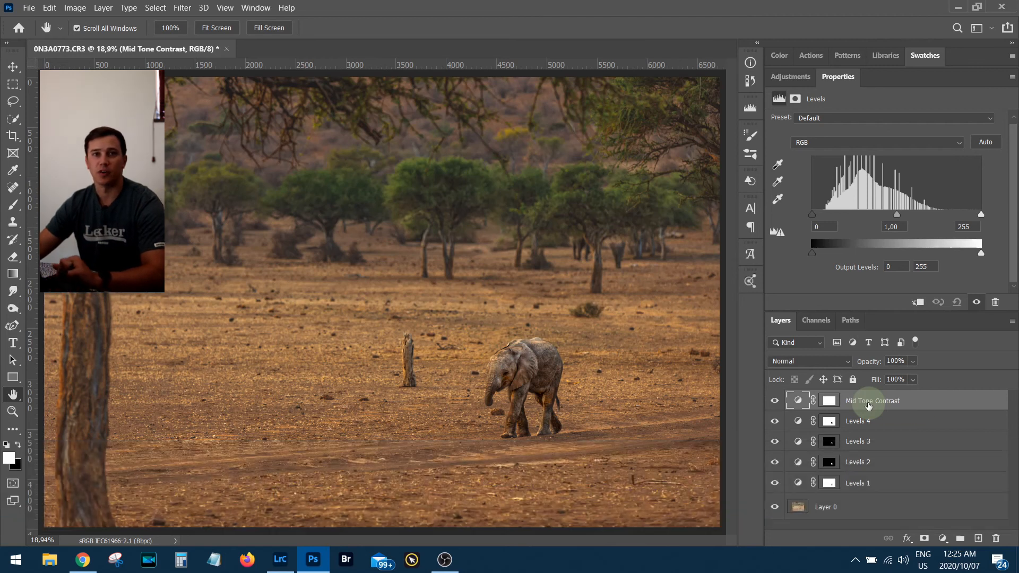
# Set the Mid Tone Contrast layer's blend mode to Soft Light and its opacity to 20%
pyautogui.click(821, 364)
pyautogui.click(914, 396)
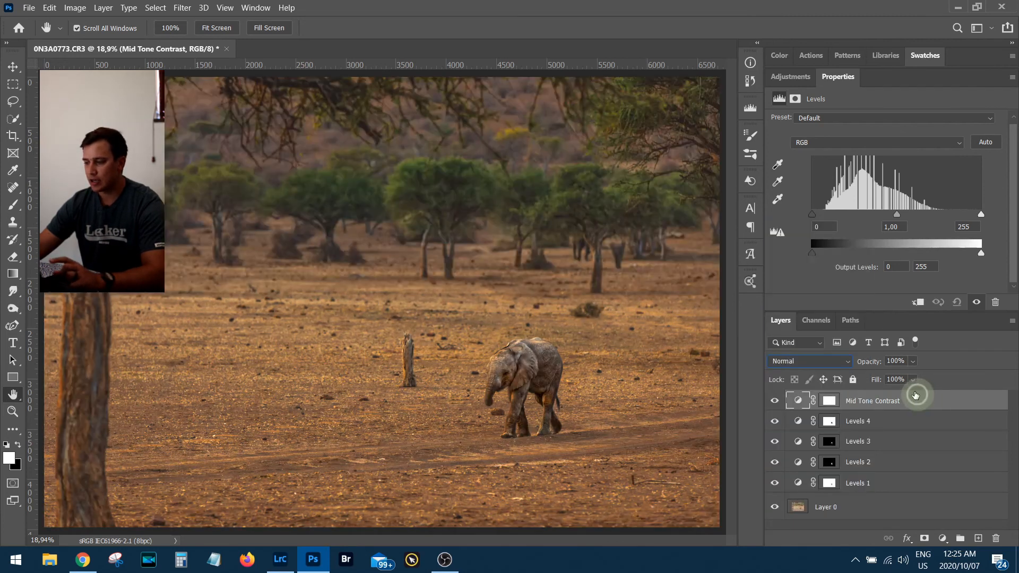
pyautogui.click(812, 363)
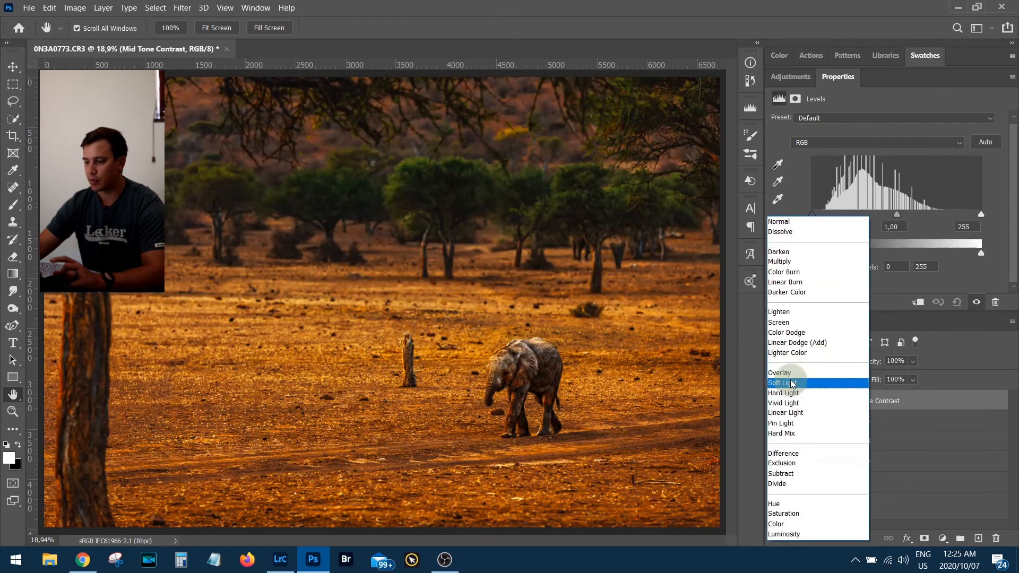
pyautogui.click(791, 386)
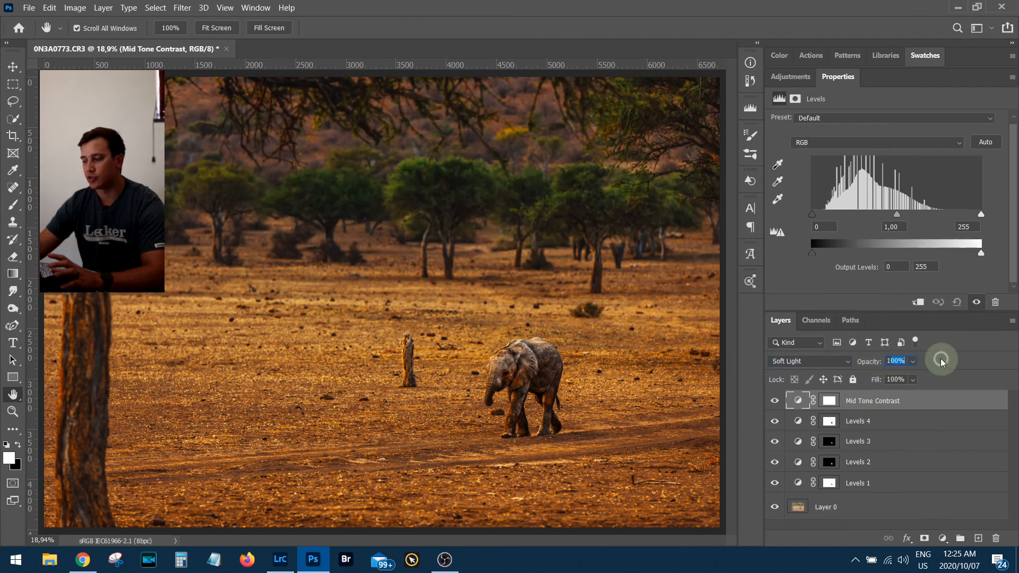
pyautogui.click(900, 361)
pyautogui.write('1')
pyautogui.press('BackSpace')
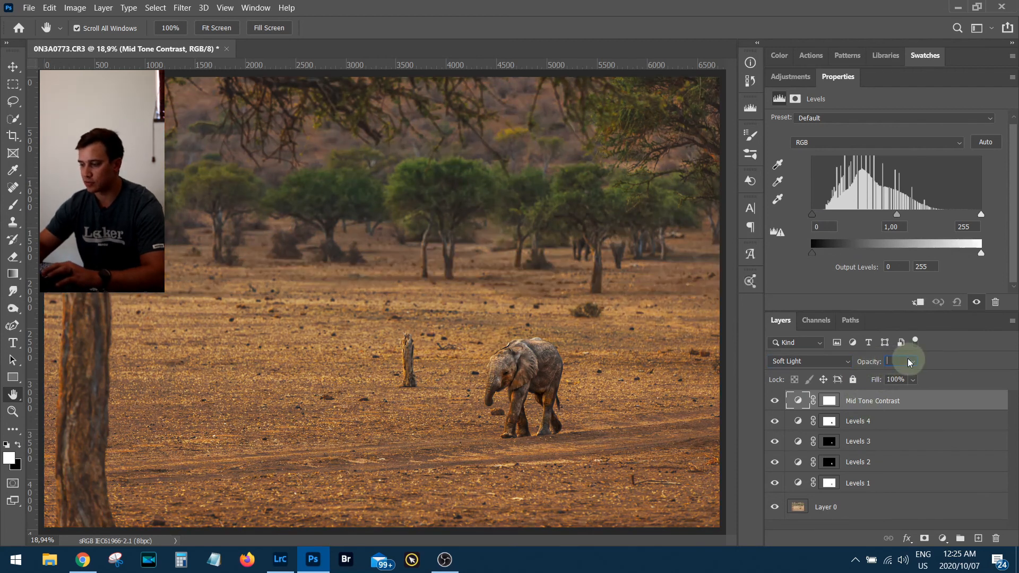
pyautogui.write('2')
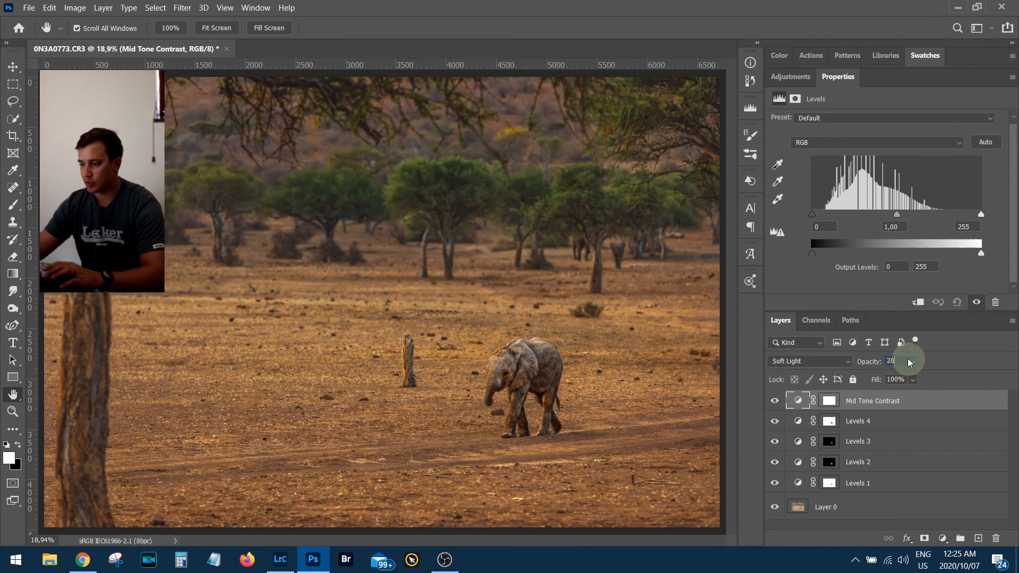
pyautogui.write('0')
pyautogui.press('Return')
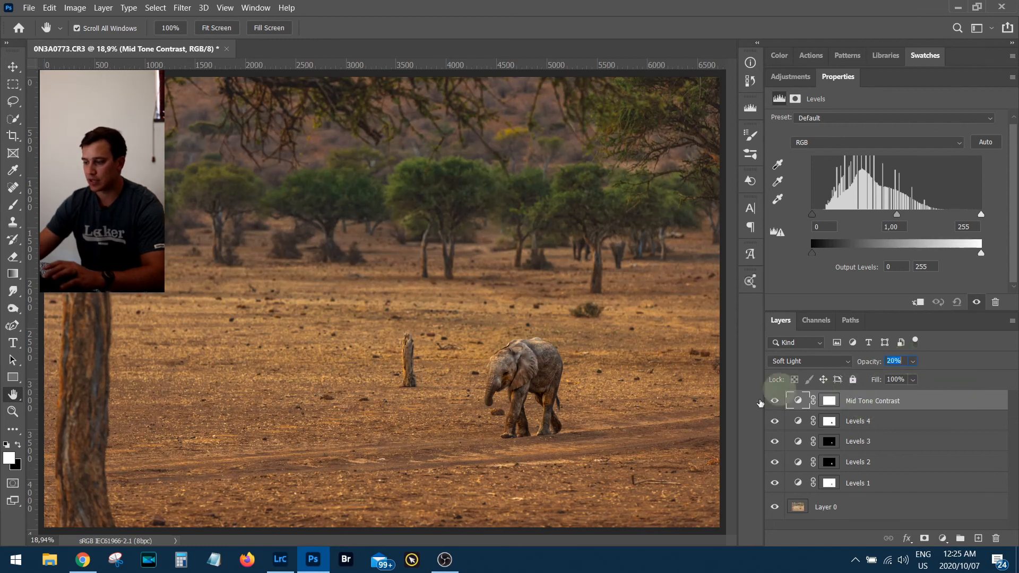
# Compare the photo with and without the Mid Tone Contrast layer and with and without the Levels 4 layer
pyautogui.click(773, 401)
pyautogui.click(773, 401)
pyautogui.click(774, 401)
pyautogui.click(774, 401)
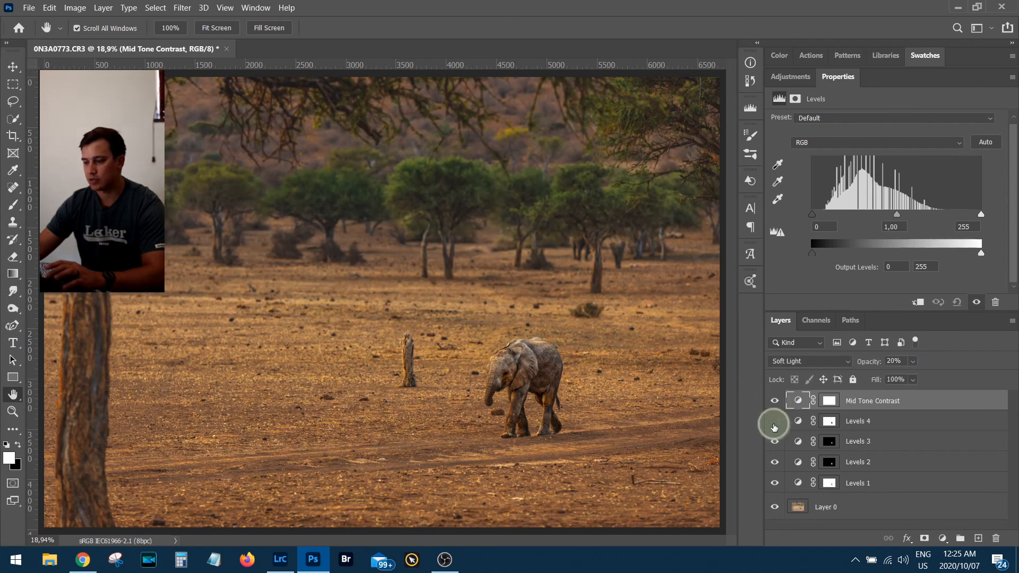
pyautogui.click(774, 424)
pyautogui.click(774, 424)
pyautogui.click(773, 425)
pyautogui.click(774, 424)
pyautogui.click(773, 425)
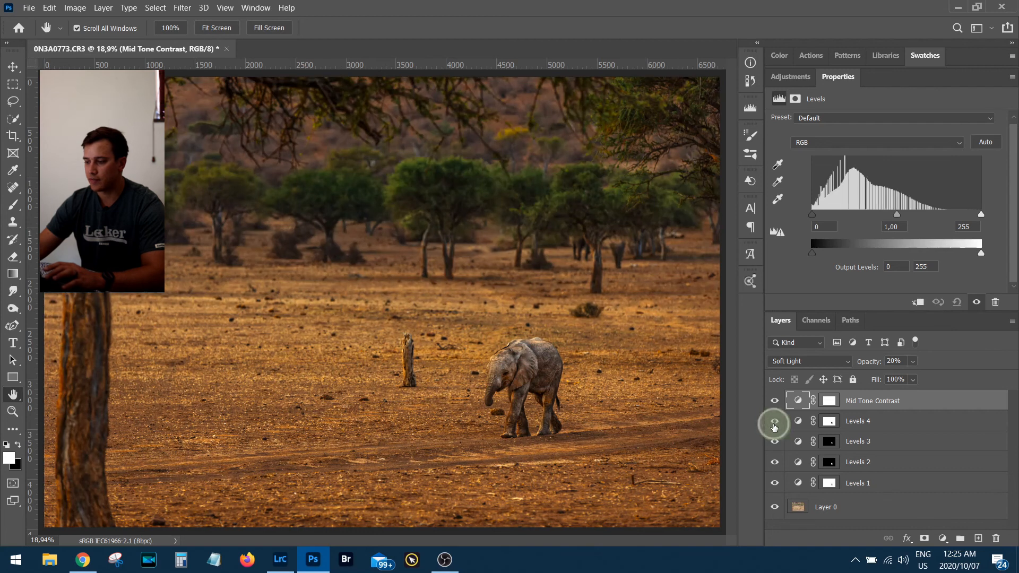
# Set the Levels 4 output levels to 12 and 255 and compare the surroundings with and without the adjustment
pyautogui.click(798, 421)
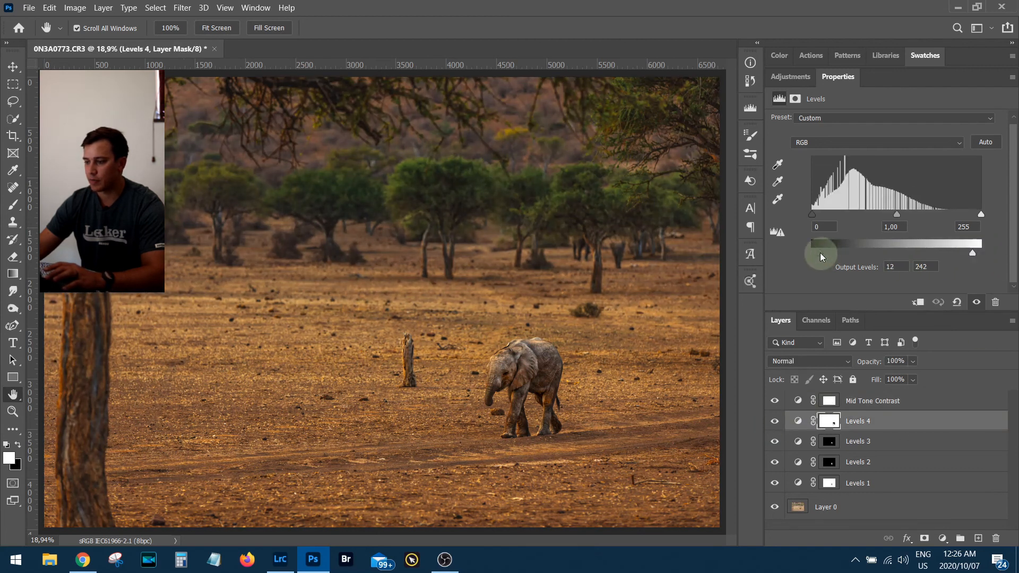
pyautogui.click(774, 422)
pyautogui.click(774, 422)
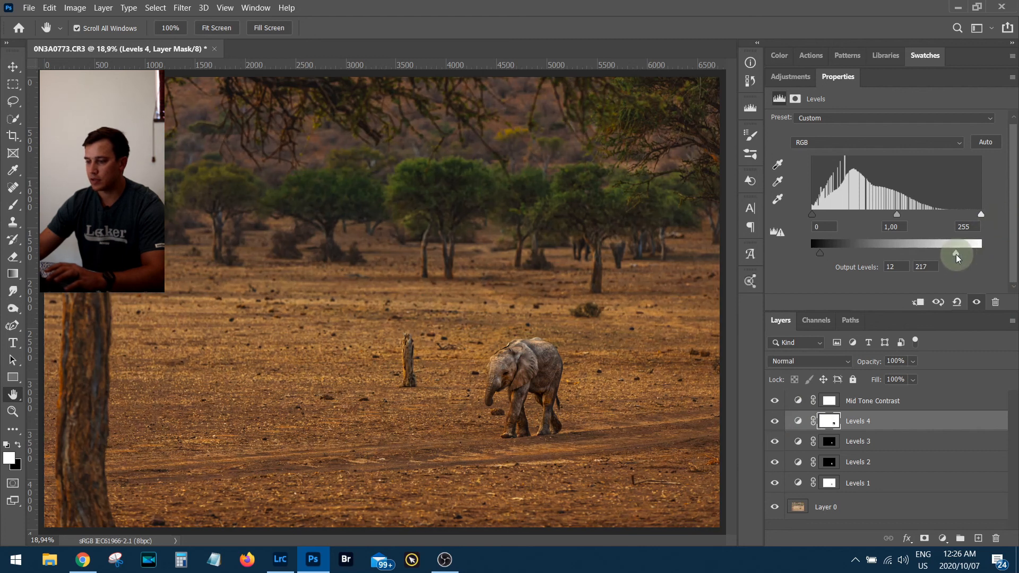
pyautogui.moveTo(958, 258); pyautogui.dragTo(1017, 268)
pyautogui.click(776, 422)
pyautogui.click(777, 422)
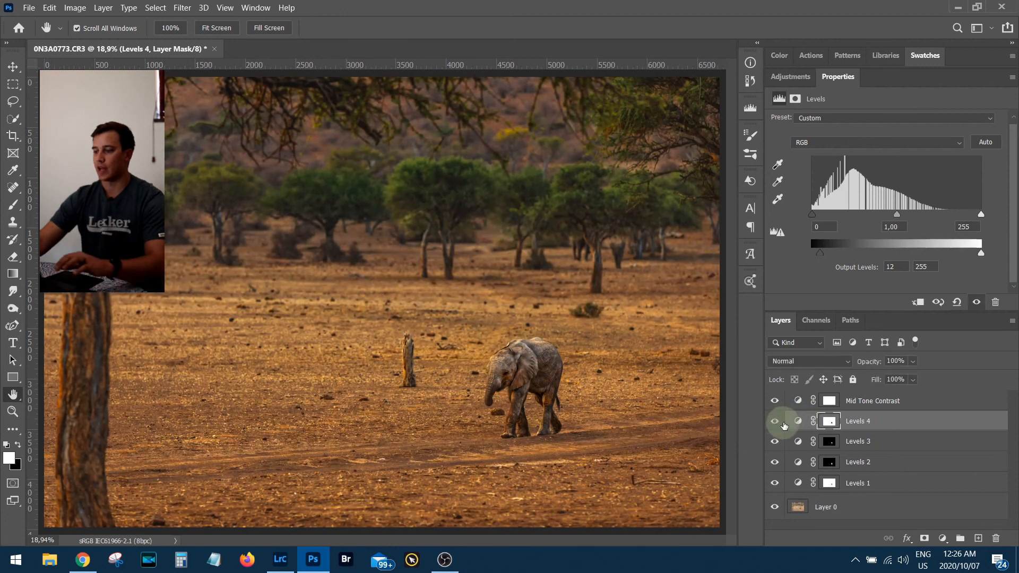
# Group all the adjustment layers, from Mid Tone Contrast down to Levels 1, and rename the group Adjustments
pyautogui.doubleClick(831, 79)
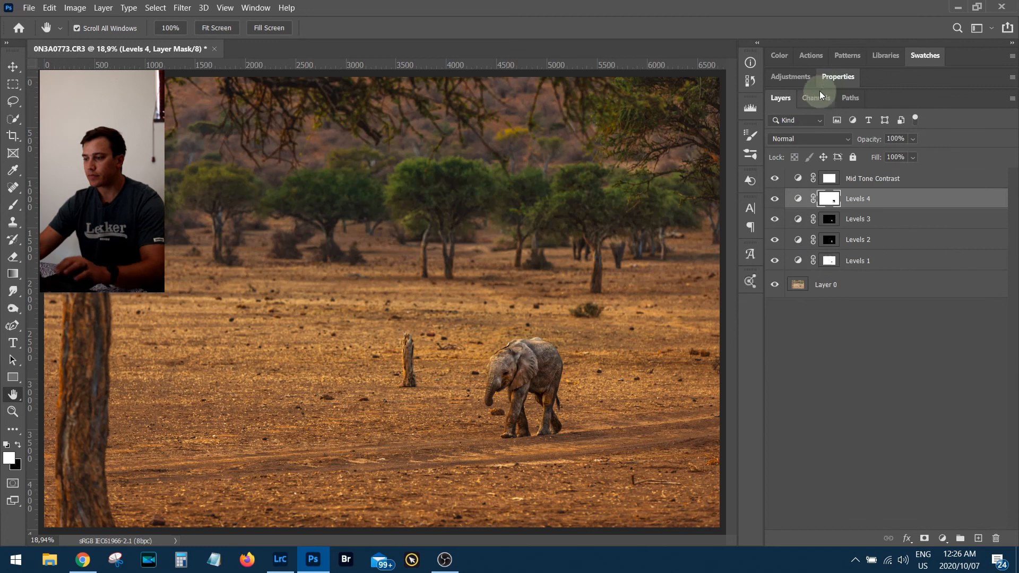
pyautogui.press('ctrl+KP_Subtract')
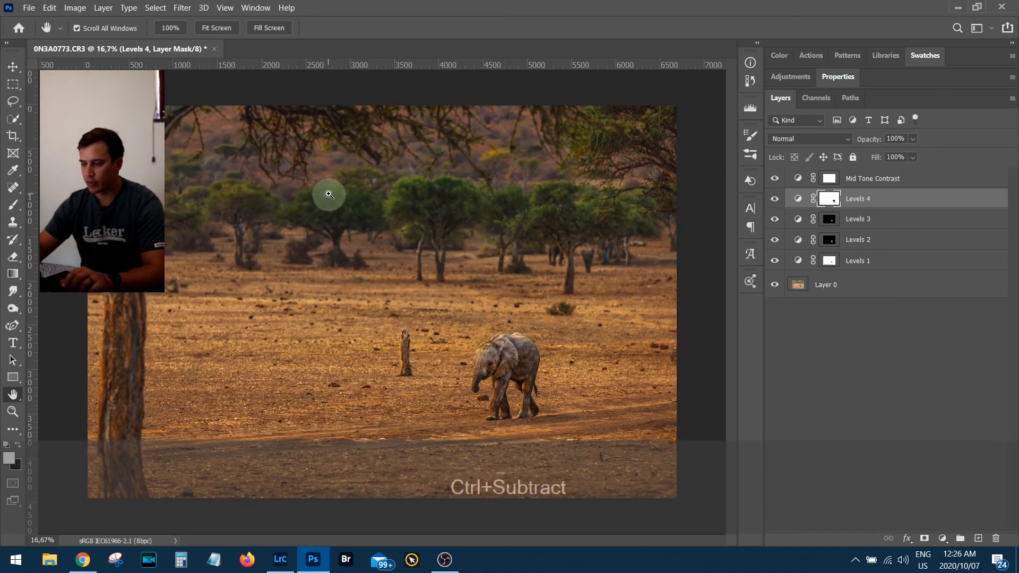
pyautogui.press('ctrl+KP_Subtract')
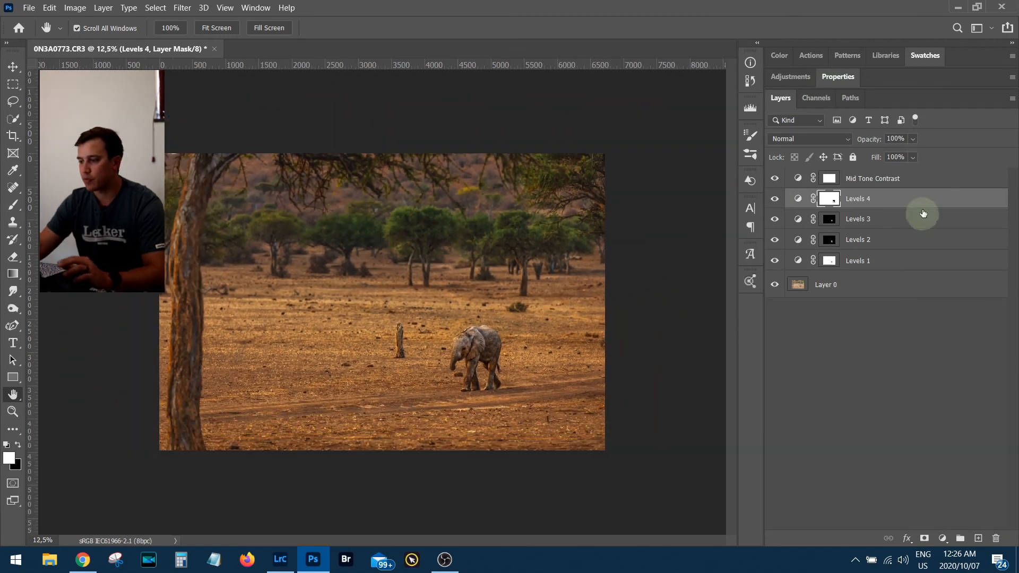
pyautogui.click(861, 177)
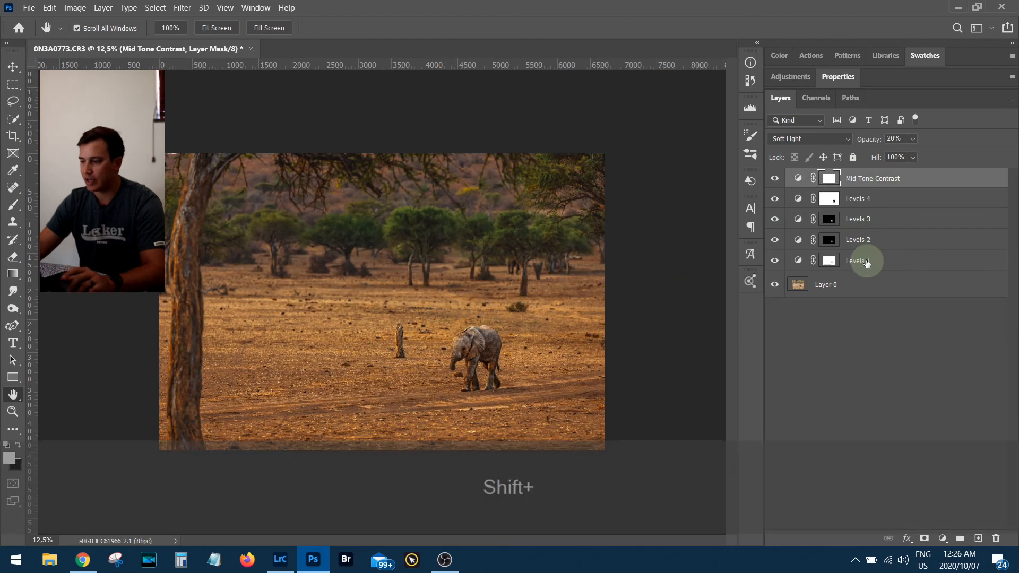
pyautogui.keyDown('shift'); pyautogui.click(867, 261); pyautogui.keyUp('shift')
pyautogui.hotkey('shift', 'ctrl', 'g')
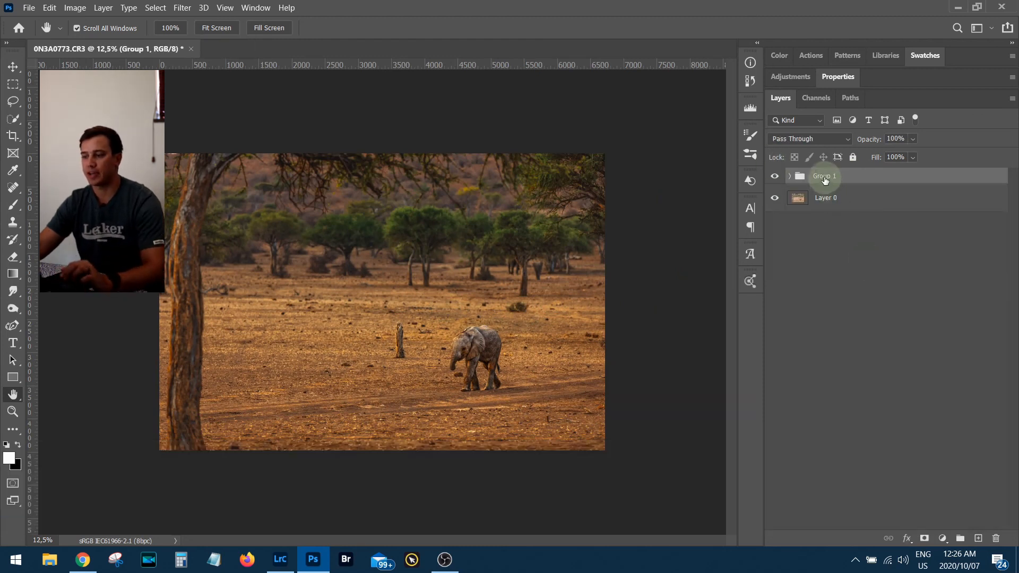
pyautogui.write('Adju')
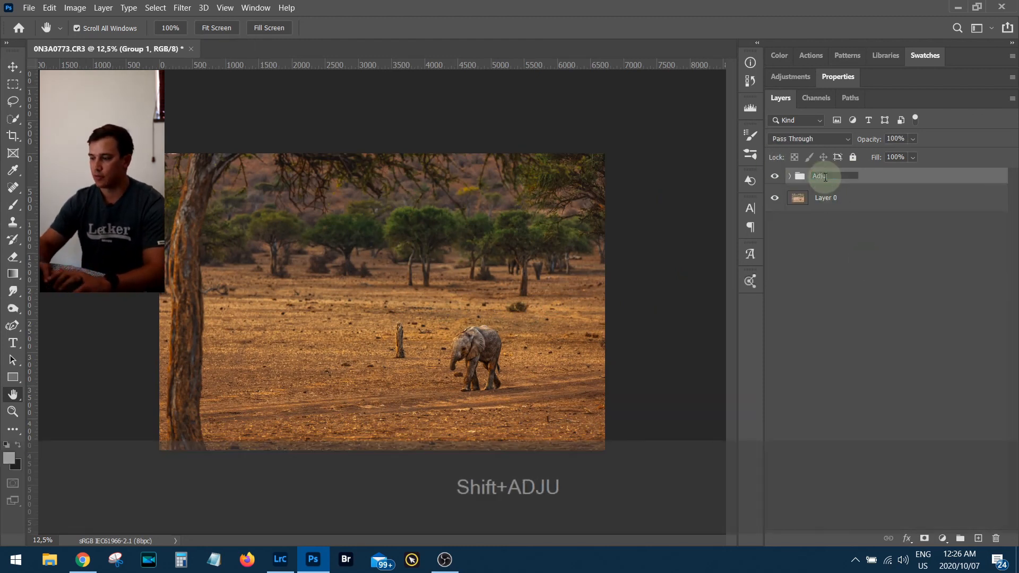
pyautogui.write('stments')
pyautogui.press('Return')
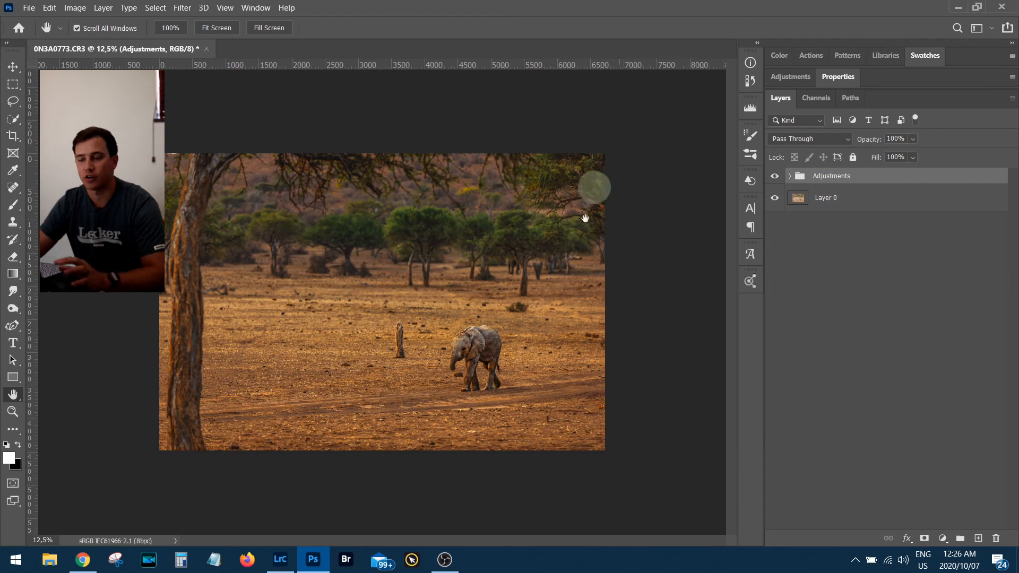
# Expand the Adjustments group, examine the calf up close, return to the whole photo and collapse the group
pyautogui.click(789, 176)
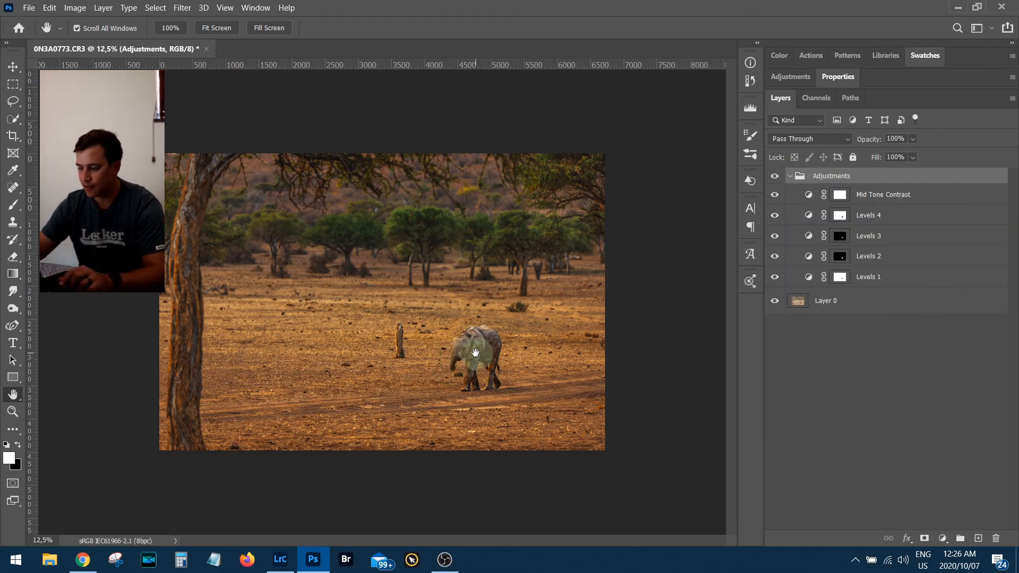
pyautogui.press('ctrl+KP_Add')
pyautogui.press('ctrl+KP_Add')
pyautogui.press('ctrl+KP_Add')
pyautogui.press('space')
pyautogui.moveTo(476, 353); pyautogui.dragTo(391, 159)
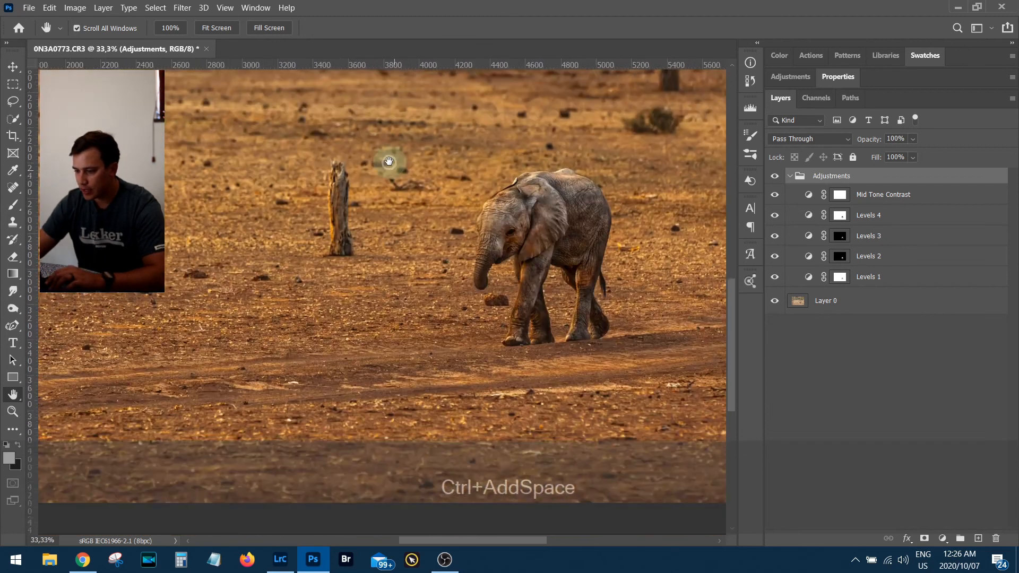
pyautogui.moveTo(538, 241); pyautogui.dragTo(476, 242)
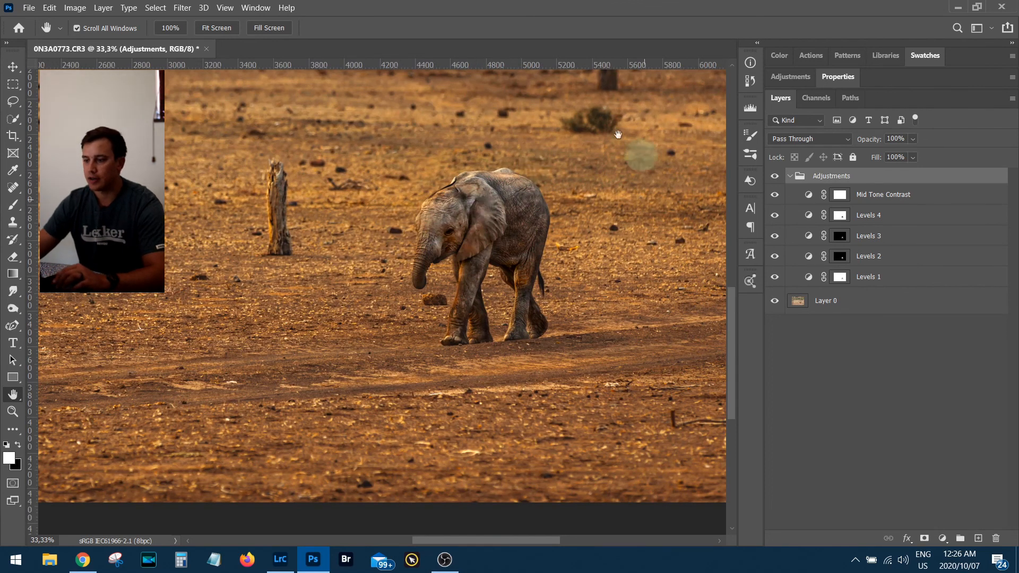
pyautogui.doubleClick(13, 393)
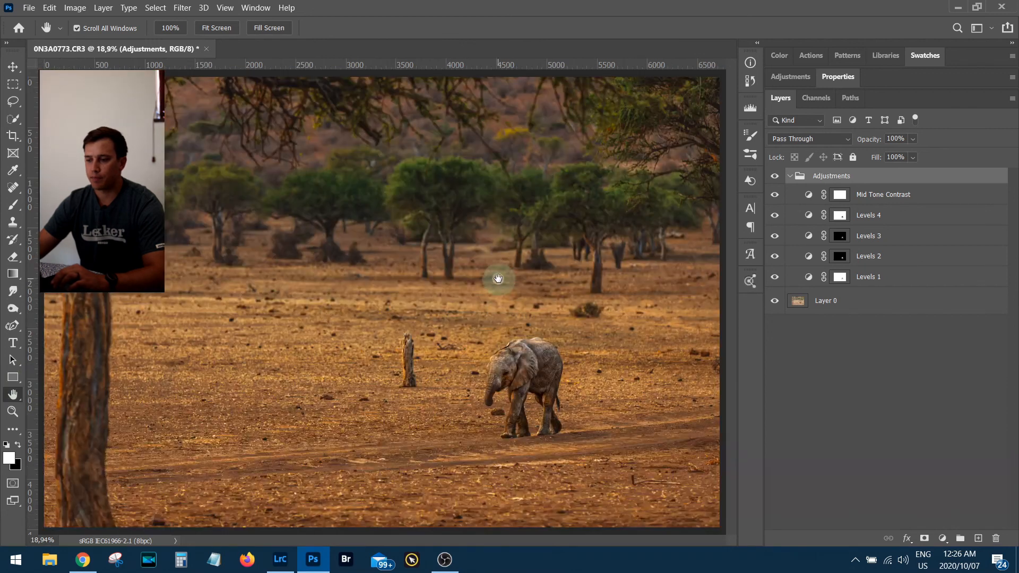
pyautogui.click(791, 176)
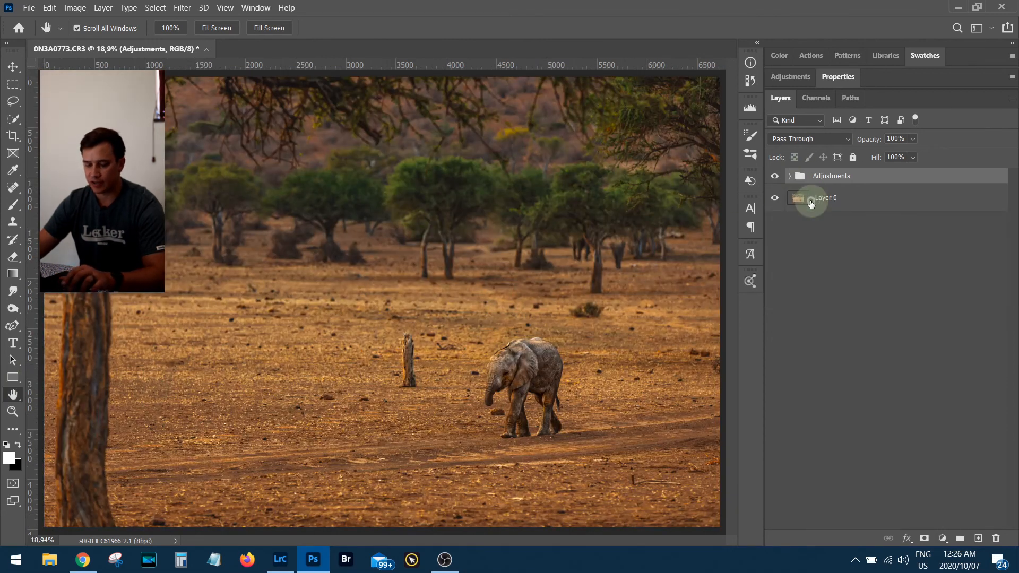
# Save the layered photo and switch to Lightroom to check the saved PSD in the library grid
pyautogui.hotkey('ctrl', 's')
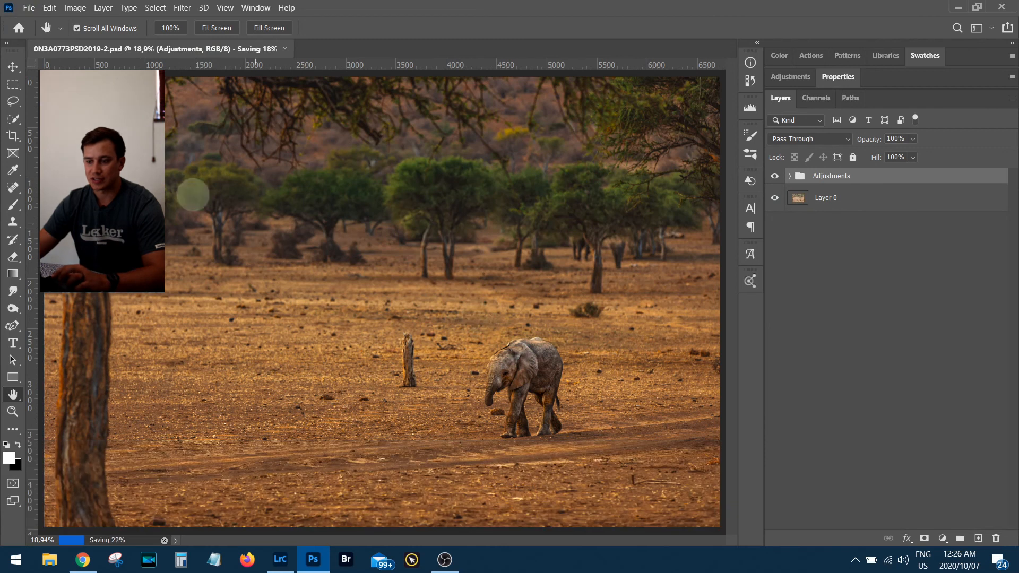
pyautogui.click(29, 7)
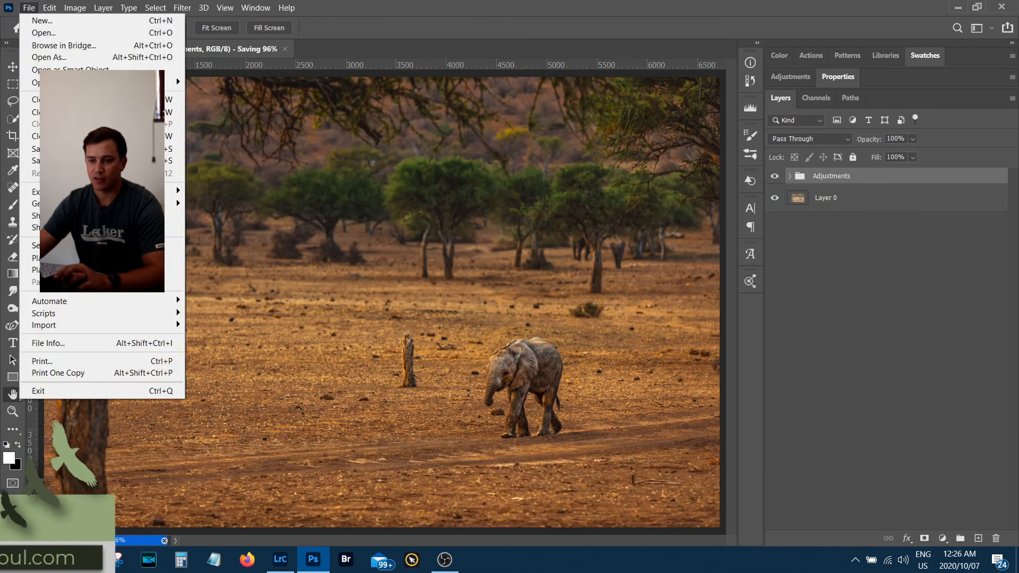
pyautogui.click(387, 278)
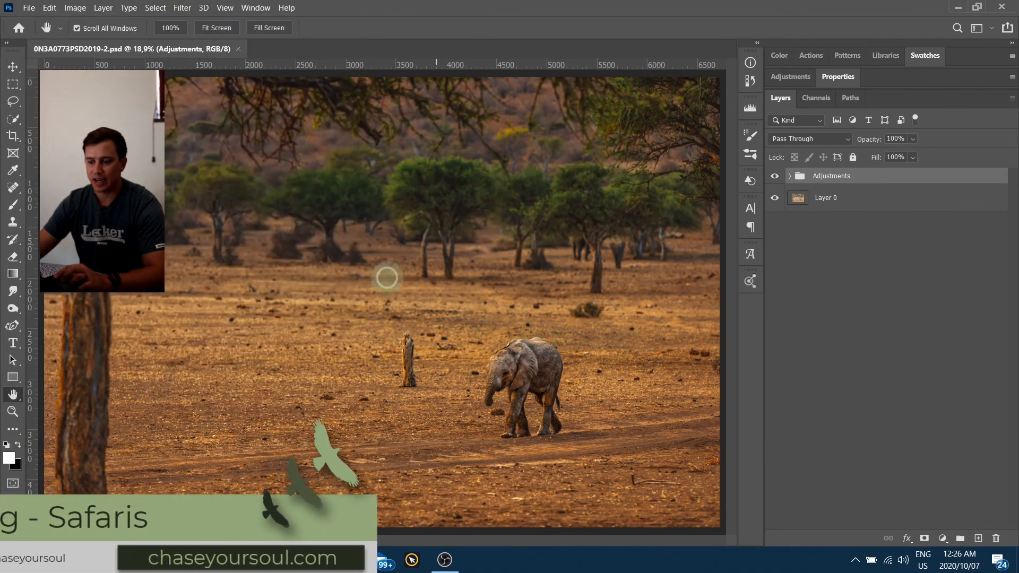
pyautogui.click(280, 559)
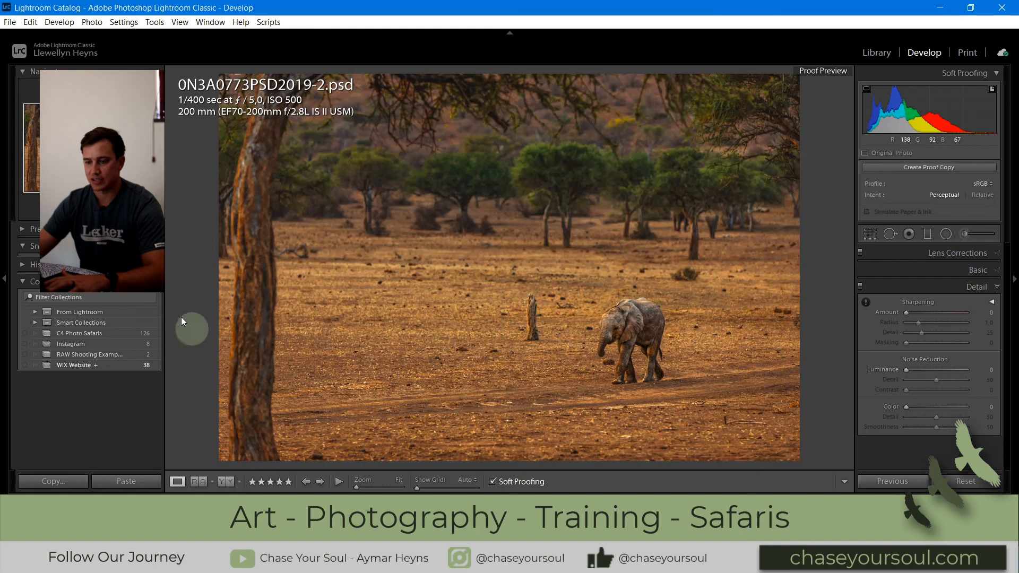
pyautogui.press('g')
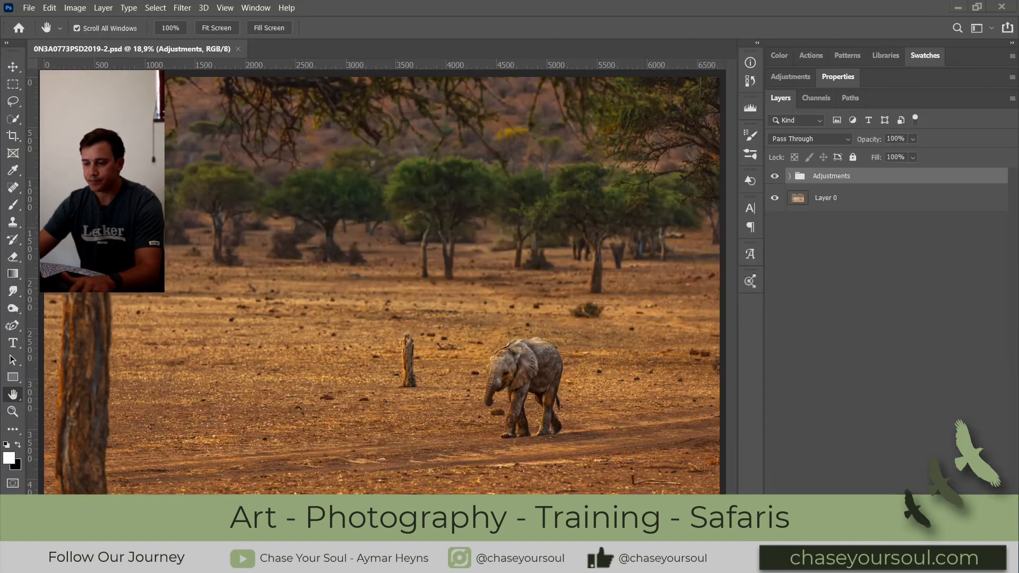
pyautogui.click(1011, 100)
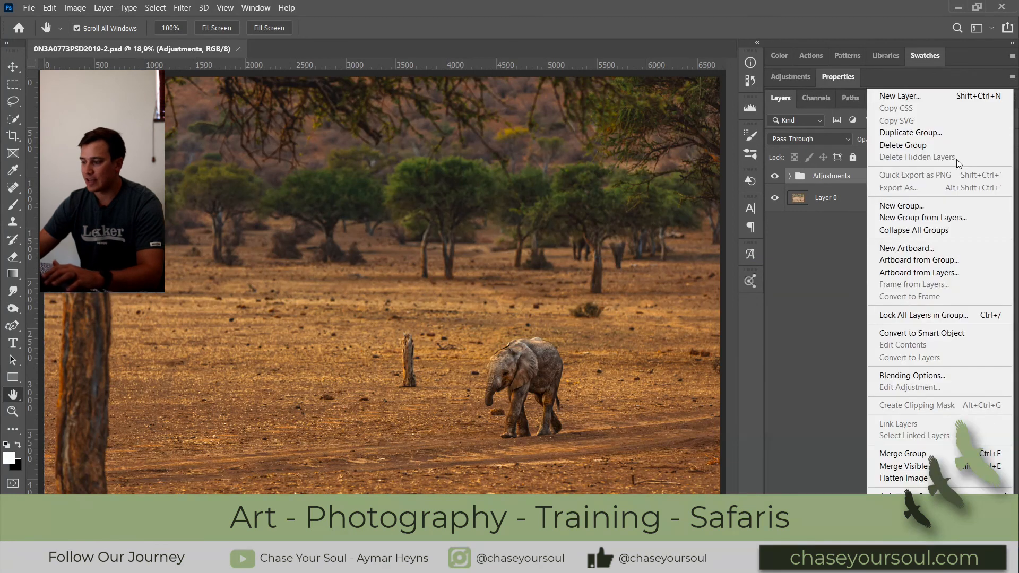
pyautogui.click(785, 260)
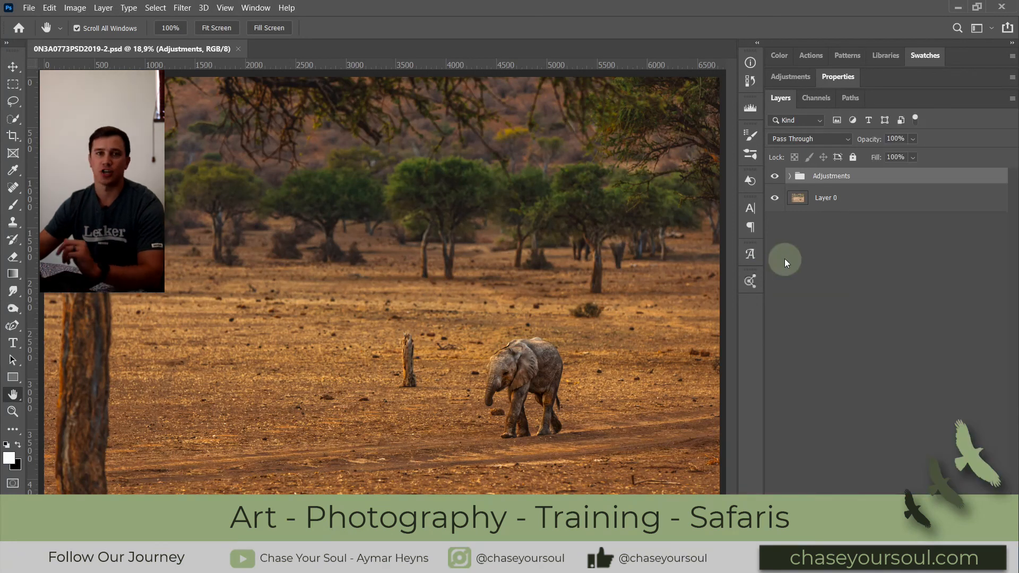